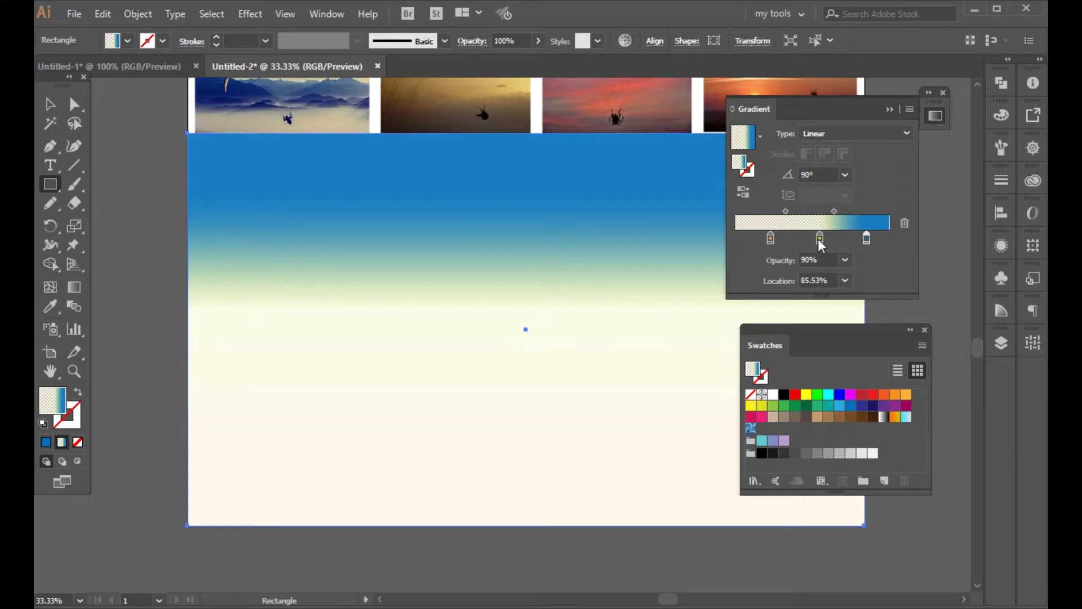
Set the opacity of the yellow stop in the rectangle's gradient to 30%, after trying 60%
left_click(817, 239)
left_click(845, 260)
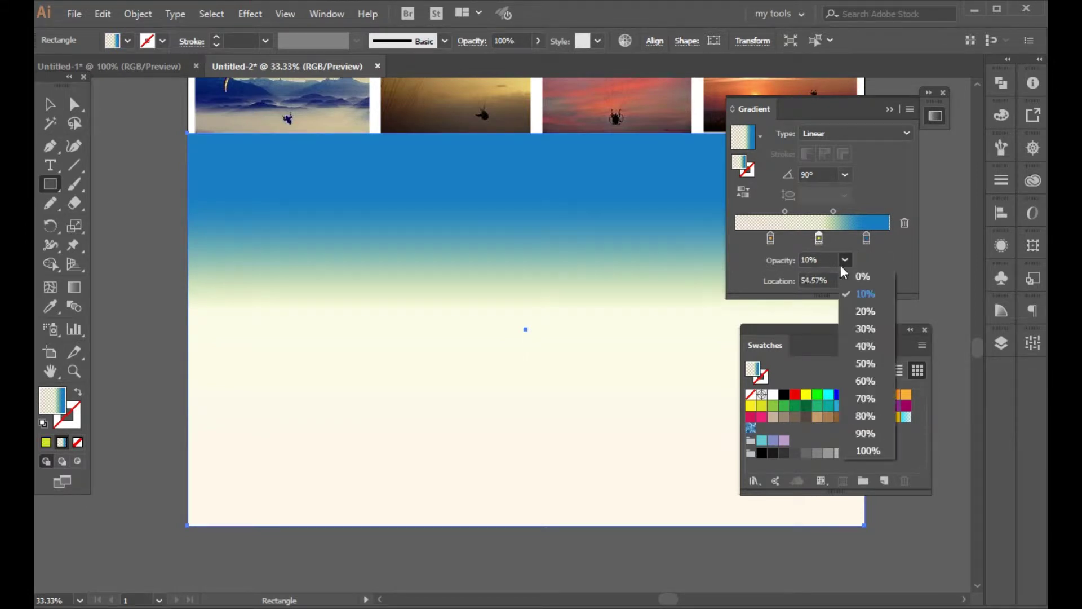
left_click(865, 381)
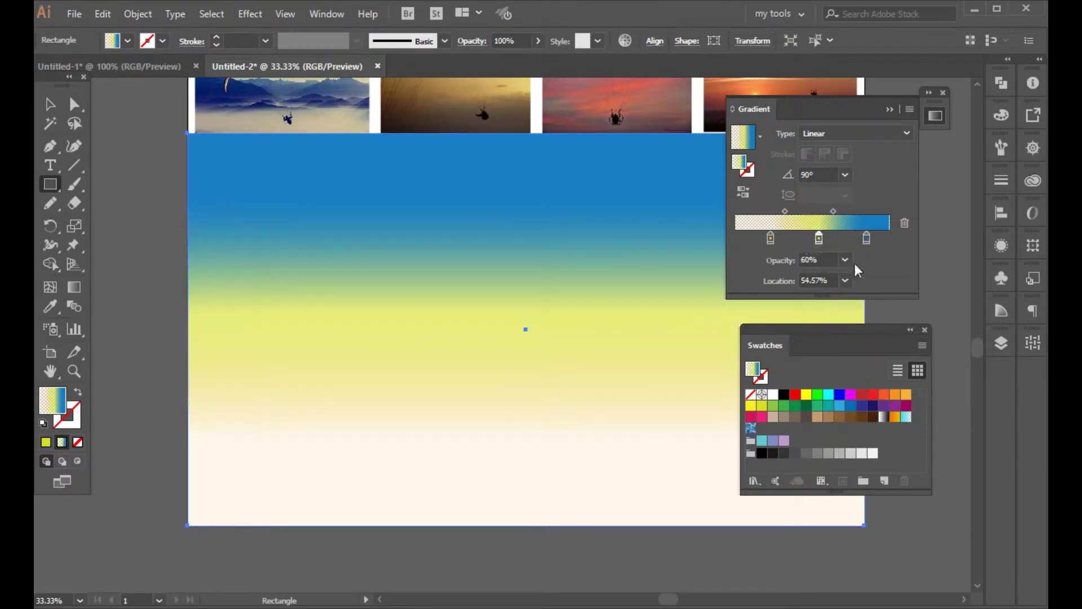
left_click(845, 260)
left_click(865, 329)
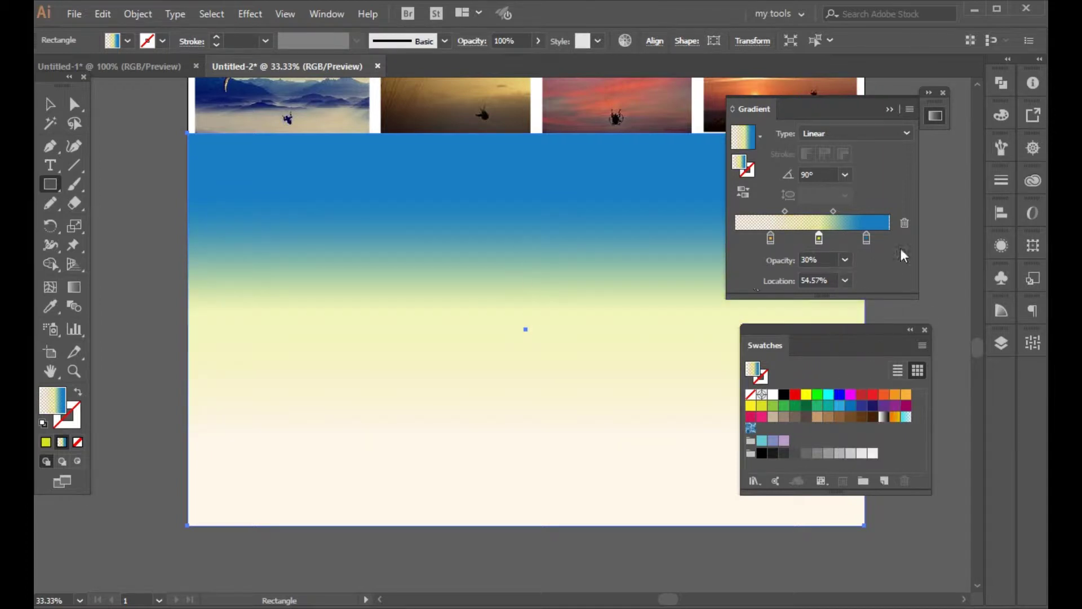
Move the gradient's blue stop to location 100%, shift the yellow stop closer to it, and set the blue stop's opacity to 60%
left_click_drag(870, 238, 894, 239)
left_click_drag(823, 238, 842, 237)
left_click(845, 260)
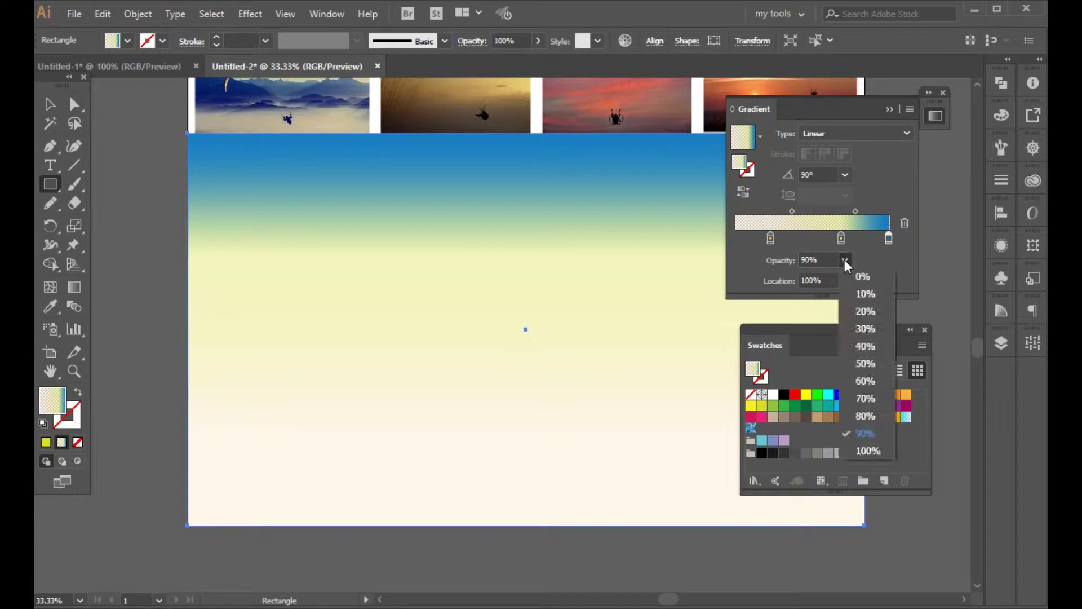
left_click(872, 383)
Move the orange stop to about 1% and the yellow stop to about 48%, and set the yellow-blue midpoint to about 57%
mouse_move(770, 238)
left_mouse_down()
mouse_move(734, 254)
mouse_move(759, 244)
left_mouse_up()
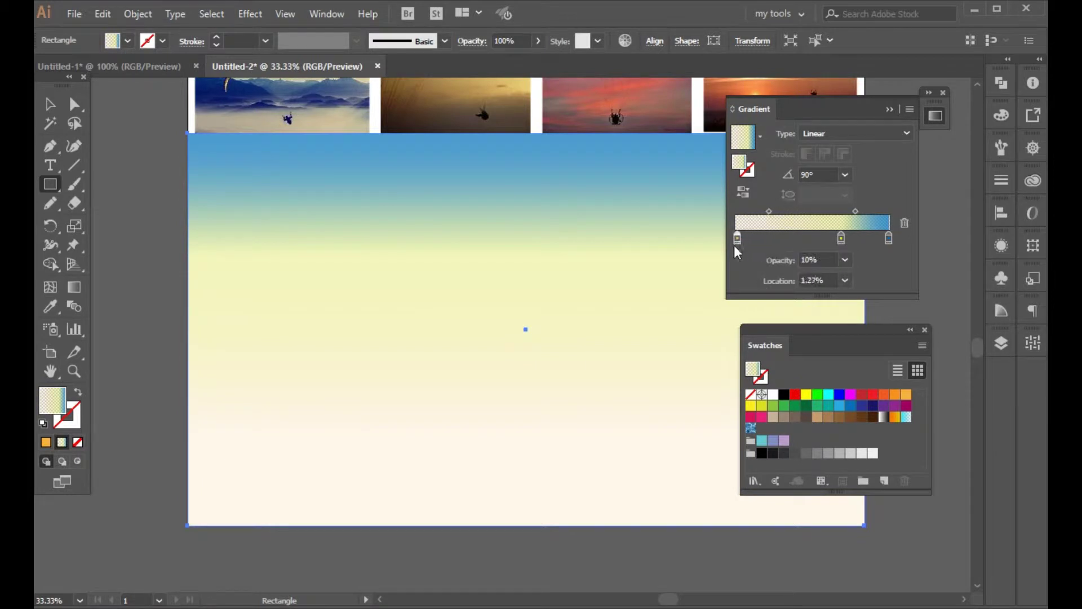
left_click_drag(841, 240, 855, 211)
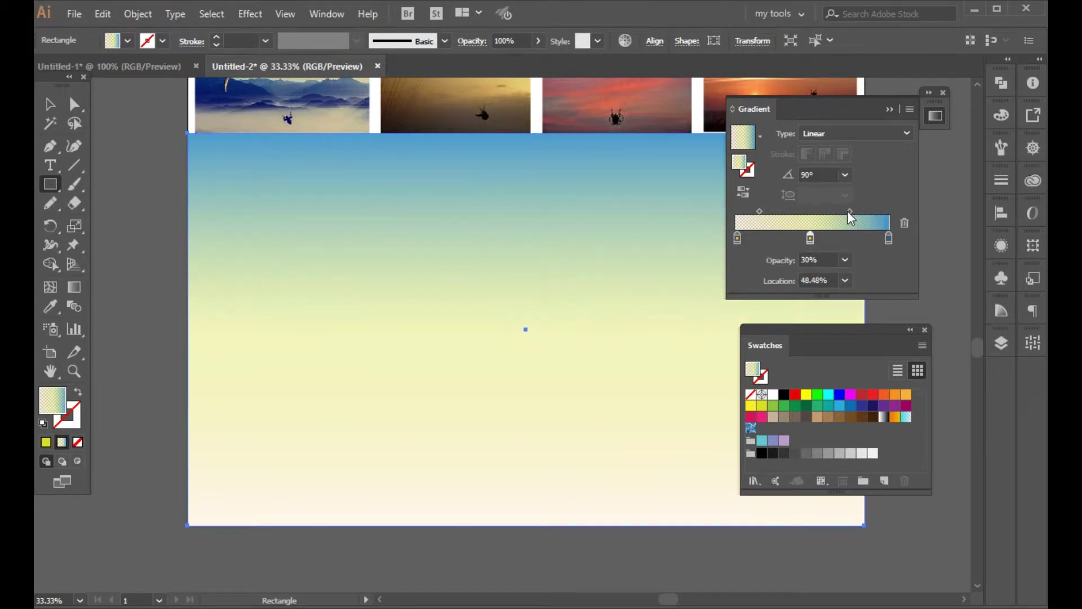
Collapse the Swatches panel and move it and the Gradient panel aside to uncover more of the gradient rectangle
left_click(910, 330)
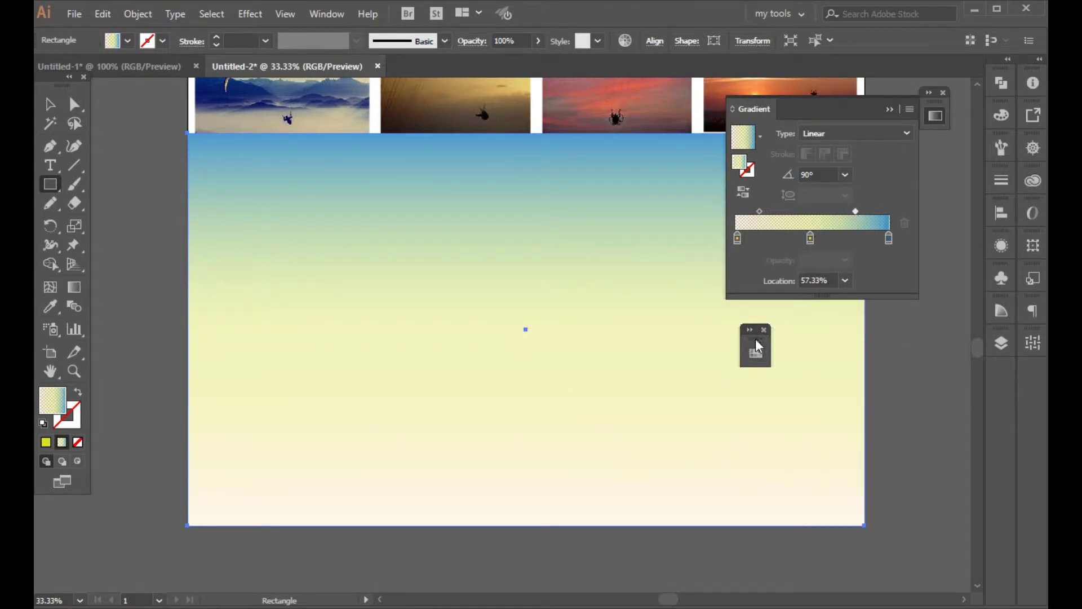
left_click_drag(756, 339, 874, 333)
left_click_drag(852, 110, 894, 113)
left_click(50, 105)
left_click(341, 352)
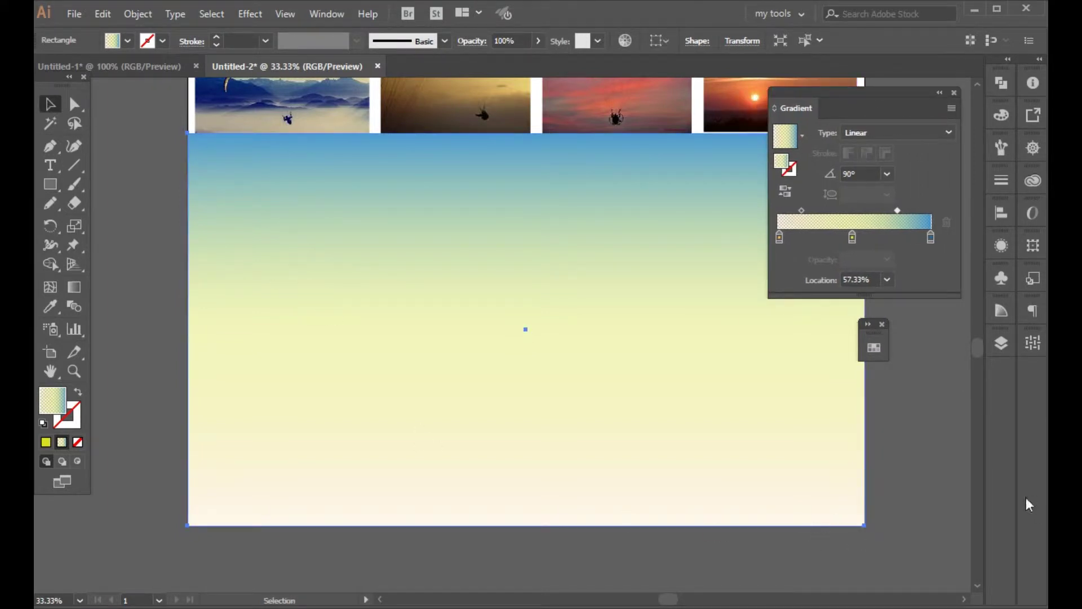
Add an orange swatch as a new gradient stop at about 35% and set its opacity to 20%
left_click(874, 348)
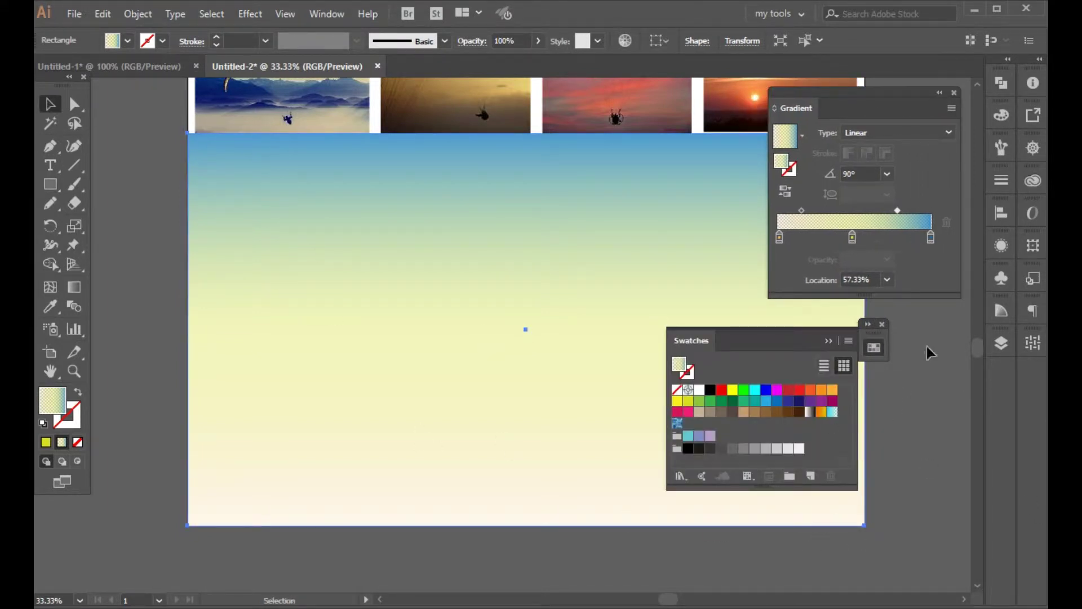
left_click_drag(824, 394, 830, 235)
left_click(885, 262)
left_click(897, 289)
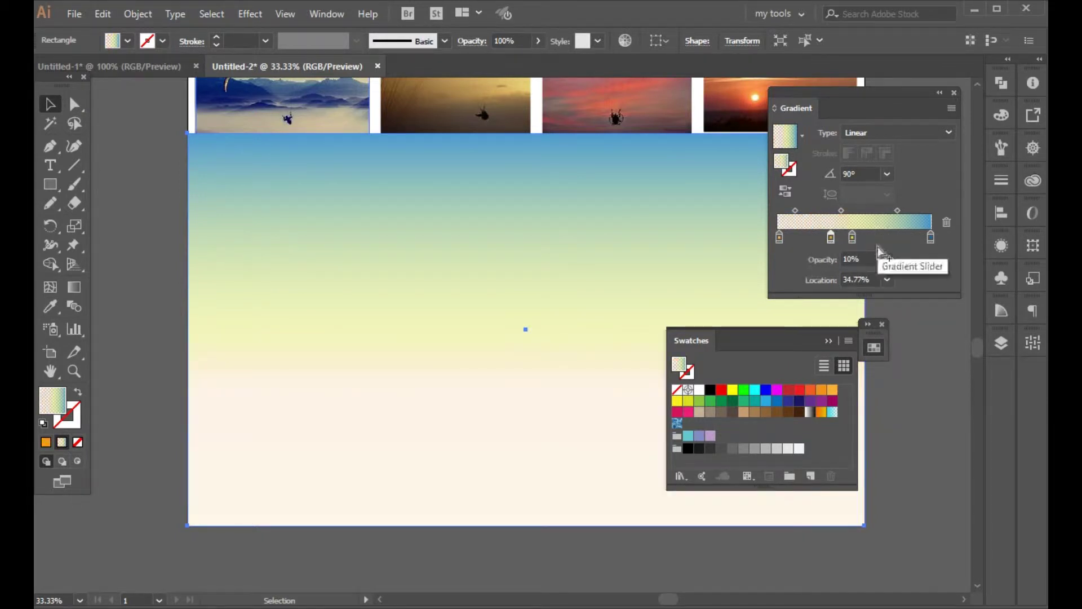
left_click(886, 258)
left_click(897, 309)
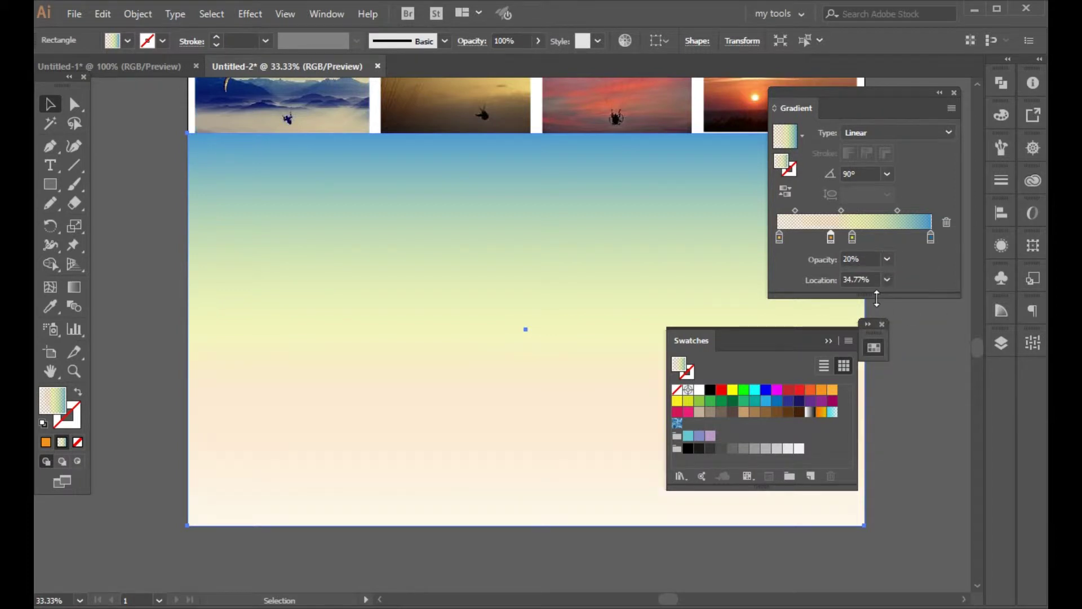
Move the new orange stop to about 65% and the yellow stop to about 33%, and deselect the rectangle
left_click_drag(872, 232, 877, 235)
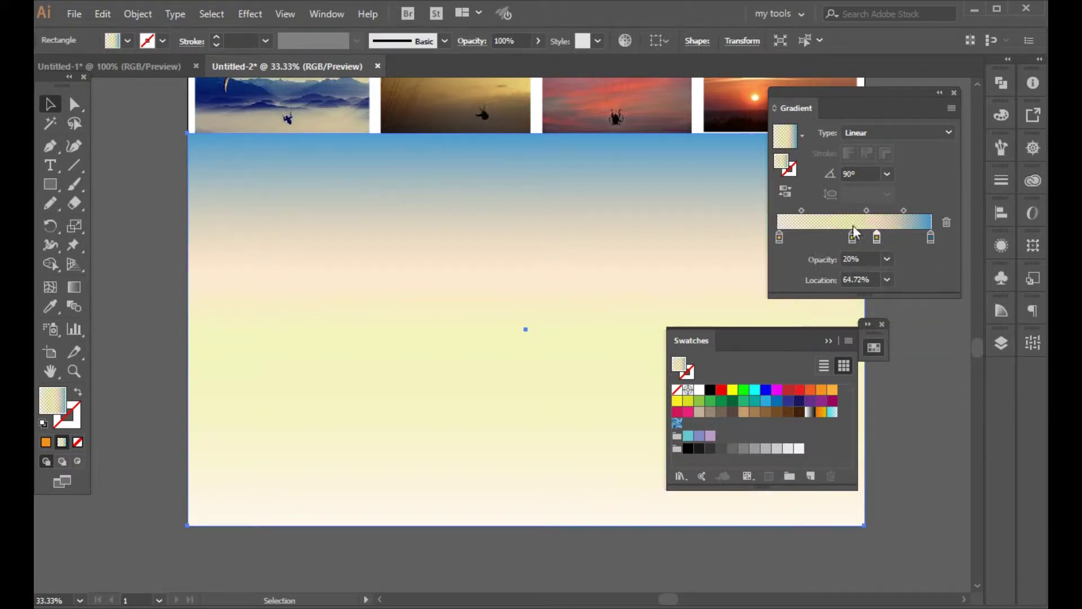
left_click(827, 341)
left_click(909, 415)
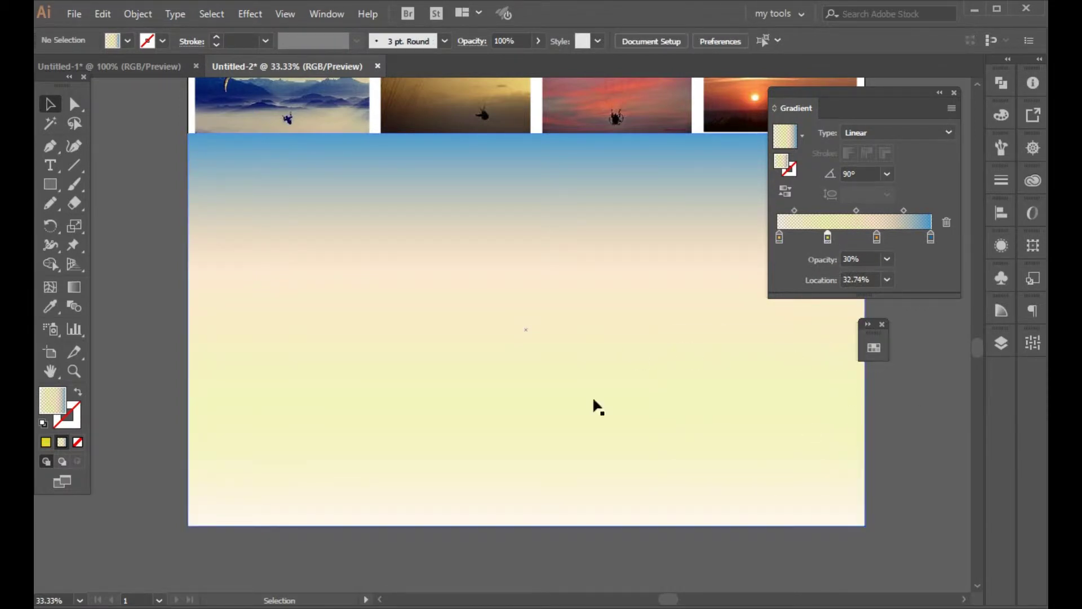
Lock the newly recolored background rectangle in the Layers panel
left_click(432, 346)
left_click(1000, 341)
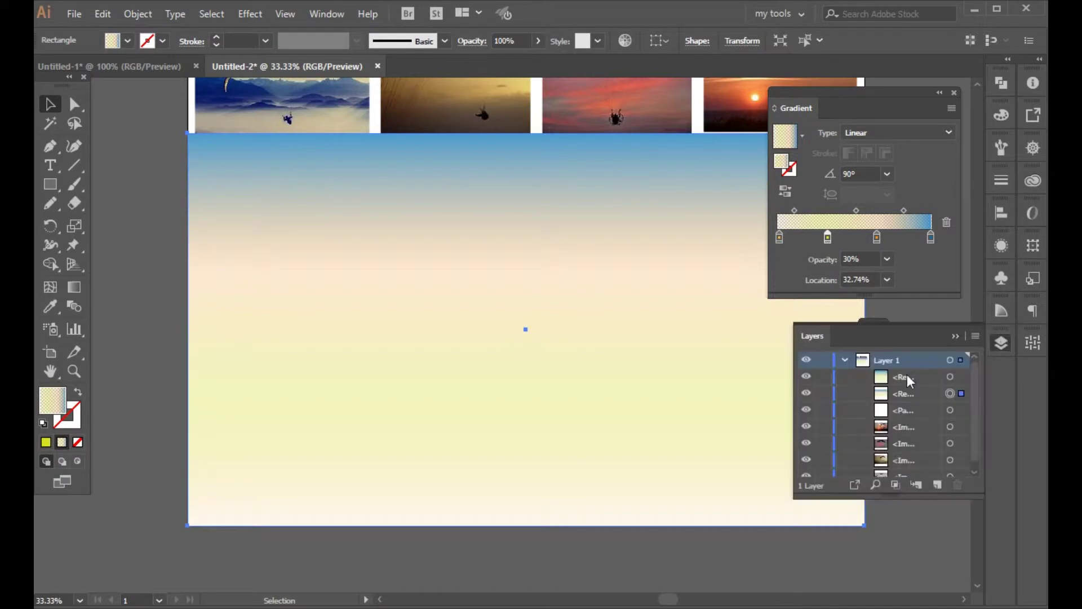
scroll(827, 451, "up", 1)
left_click(824, 393)
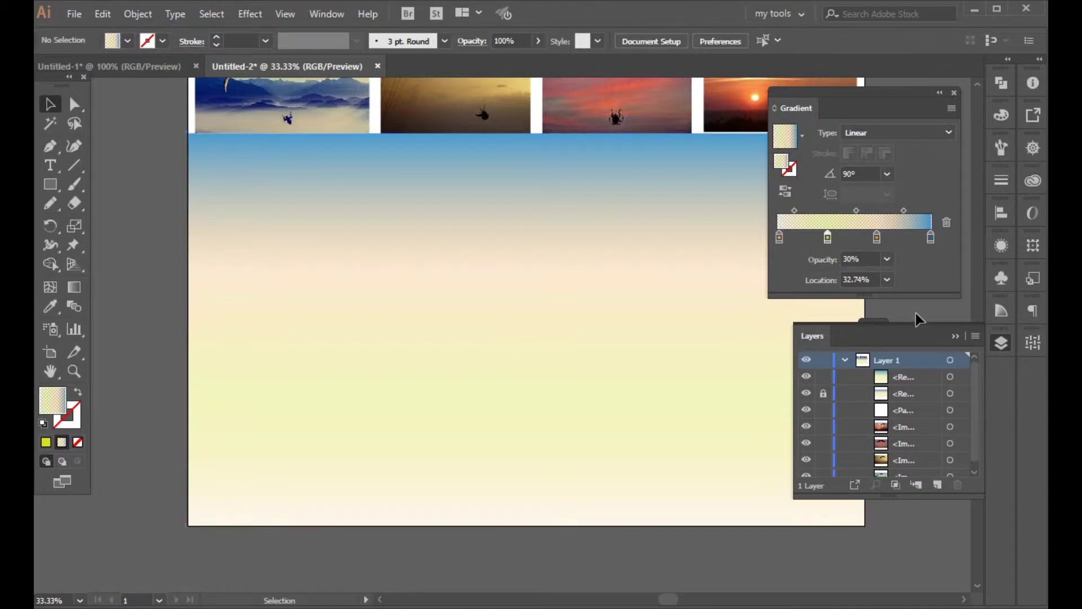
left_click(953, 337)
Draw an uneven mountain ridge line with the Pen tool from the artboard's left edge at Y about 1572 px to its right edge at about 1304 px
scroll(276, 297, "up", 2)
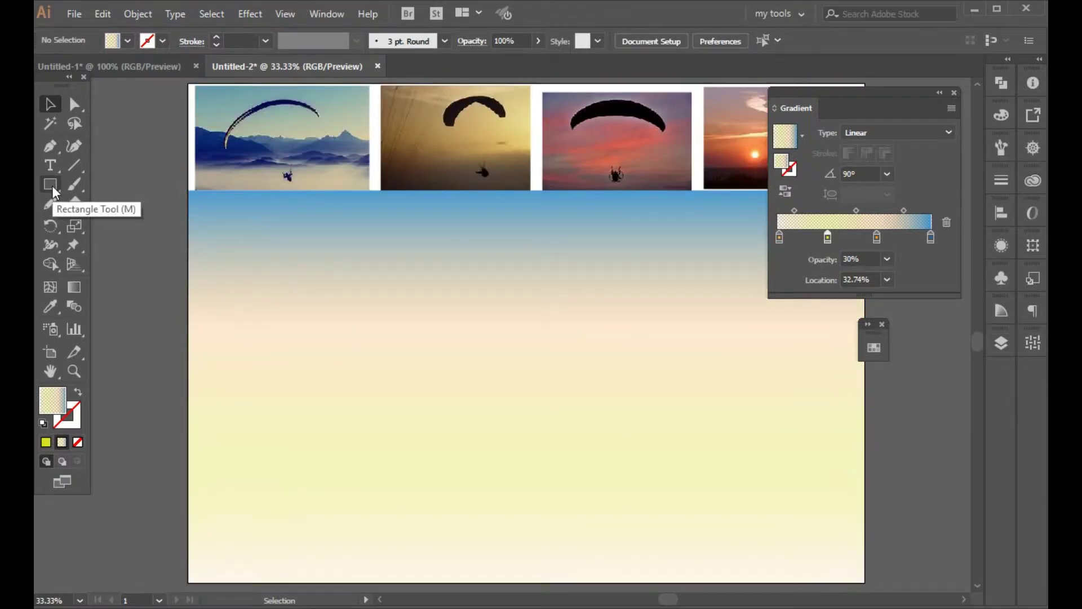
left_click(49, 146)
scroll(285, 368, "down", 3)
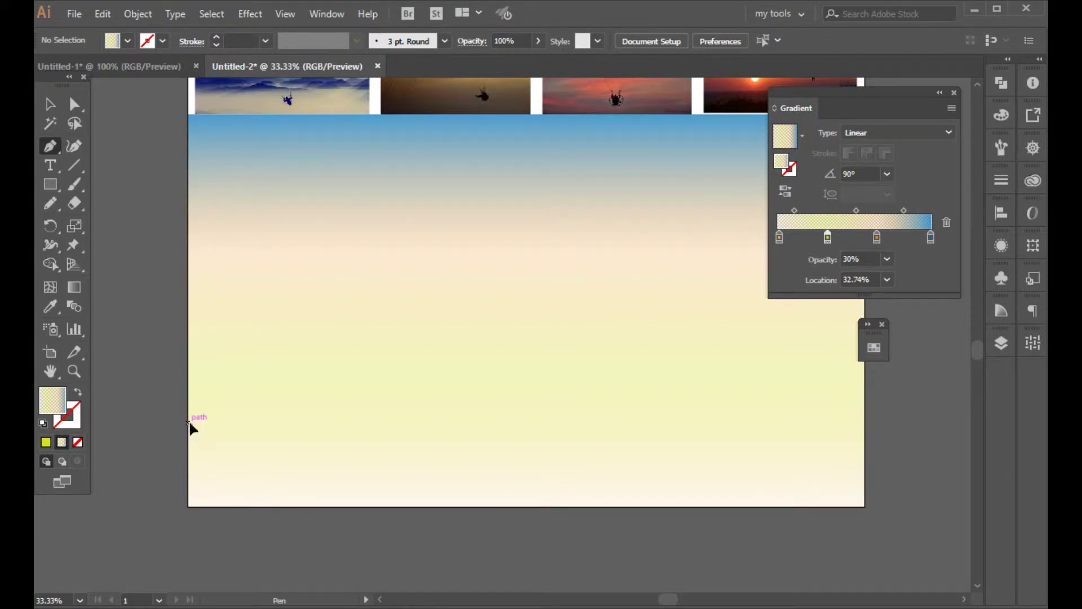
left_click(188, 422)
key("ctrl+plus")
key("ctrl+plus")
key("ctrl+plus")
key("ctrl+plus")
key("ctrl+plus")
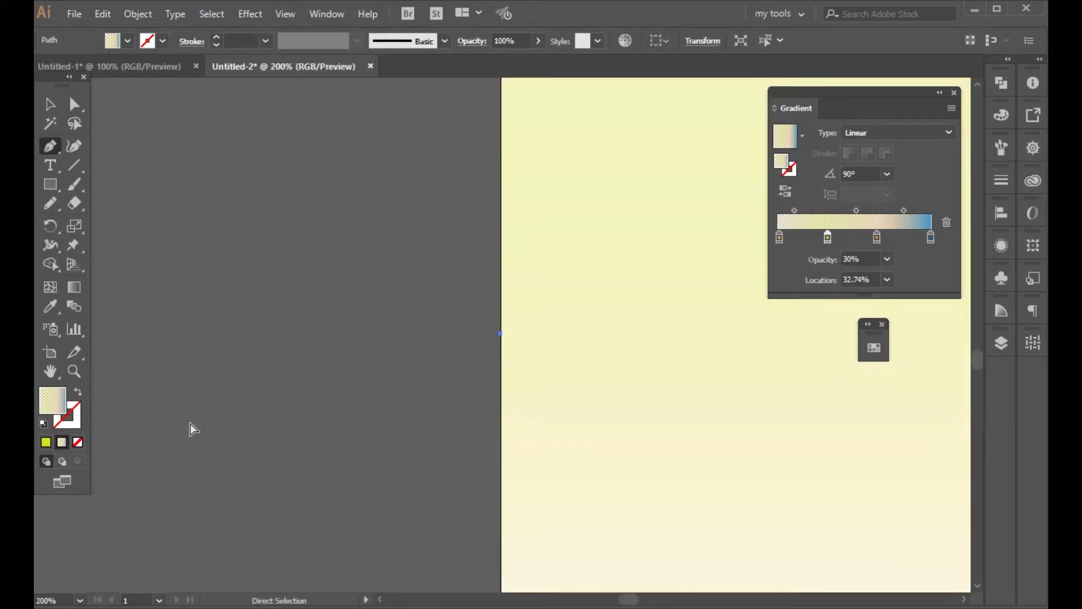
key("space")
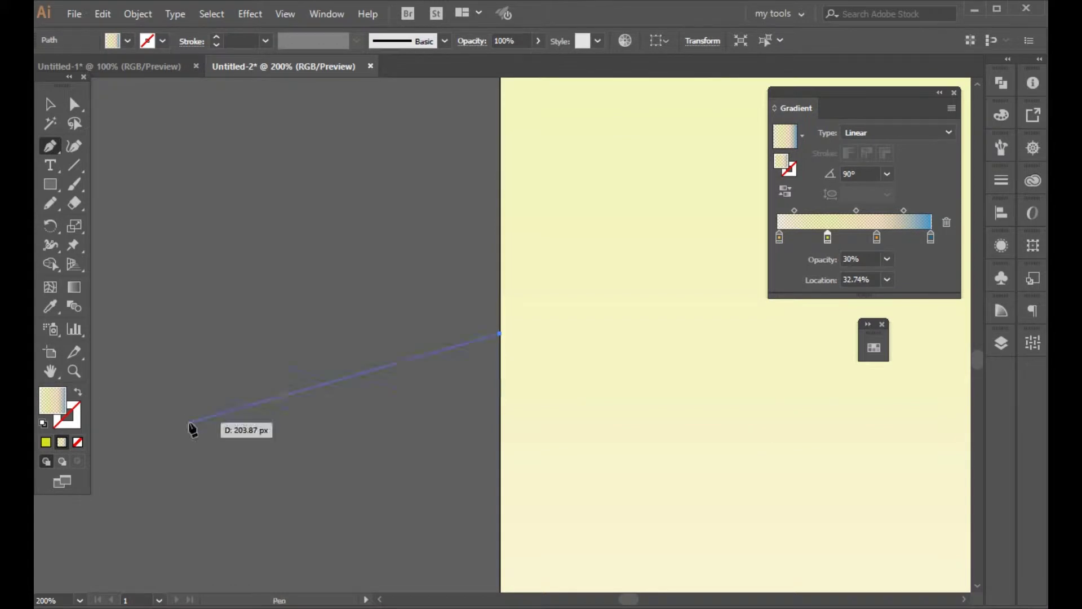
key("space")
left_click_drag(602, 313, 311, 415)
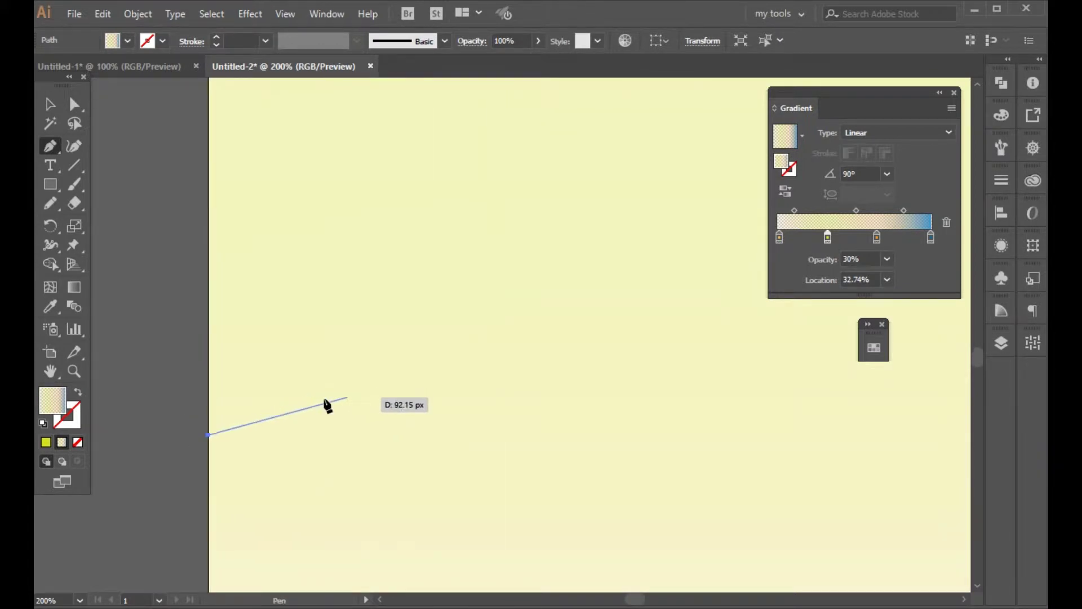
left_click(345, 401)
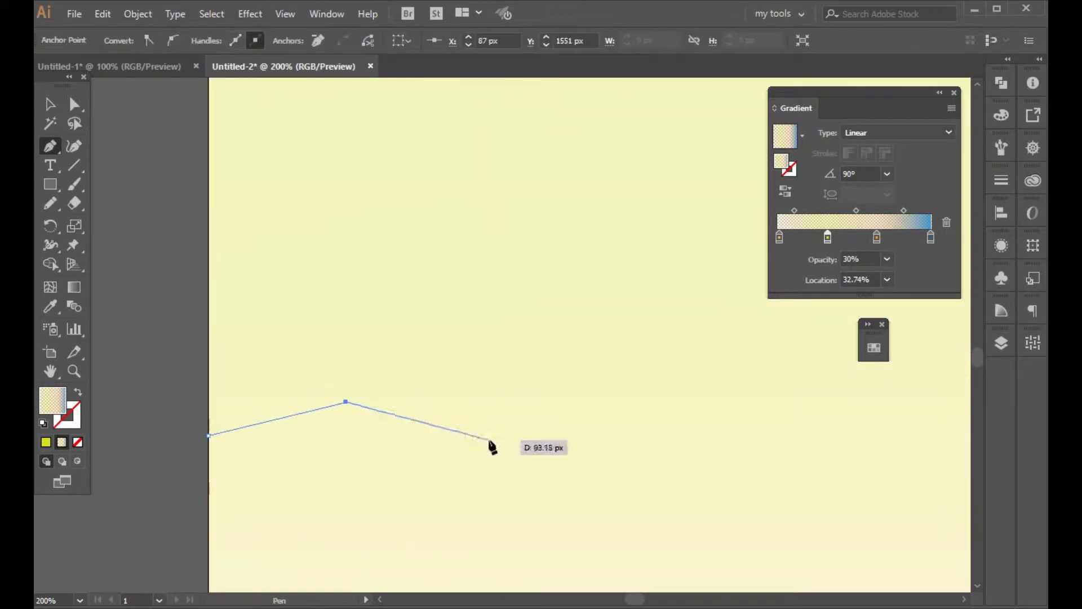
left_click(421, 418)
left_click(527, 401)
left_click(616, 419)
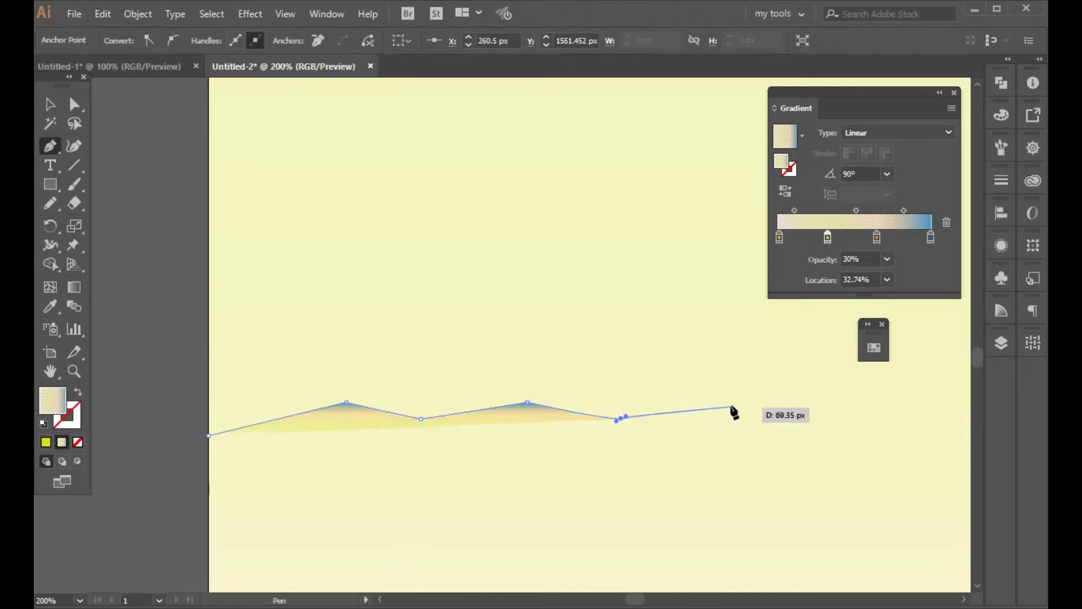
left_click(715, 390)
left_click(770, 364)
left_click(834, 388)
left_click(892, 403)
left_click_drag(902, 413, 417, 451)
left_click_drag(474, 449, 477, 449)
left_click(568, 432)
left_click(673, 444)
left_click(726, 432)
left_click(807, 409)
left_click_drag(864, 411, 584, 495)
left_click(608, 501)
left_click(673, 490)
left_click(718, 476)
left_click(802, 471)
left_click(857, 483)
left_click_drag(892, 487, 523, 483)
left_click(596, 490)
left_click(659, 481)
left_click(776, 466)
left_click_drag(826, 464, 677, 542)
left_click(747, 510)
left_click(824, 479)
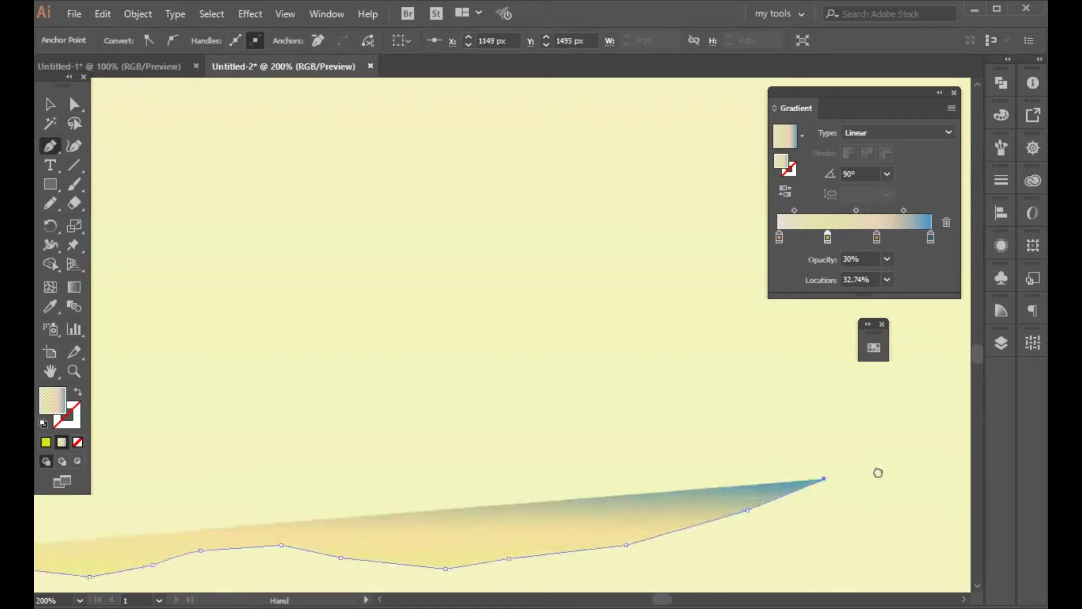
left_click_drag(878, 472, 505, 515)
left_click(526, 507)
left_click(594, 539)
left_click_drag(651, 545, 662, 546)
left_click_drag(744, 560, 549, 507)
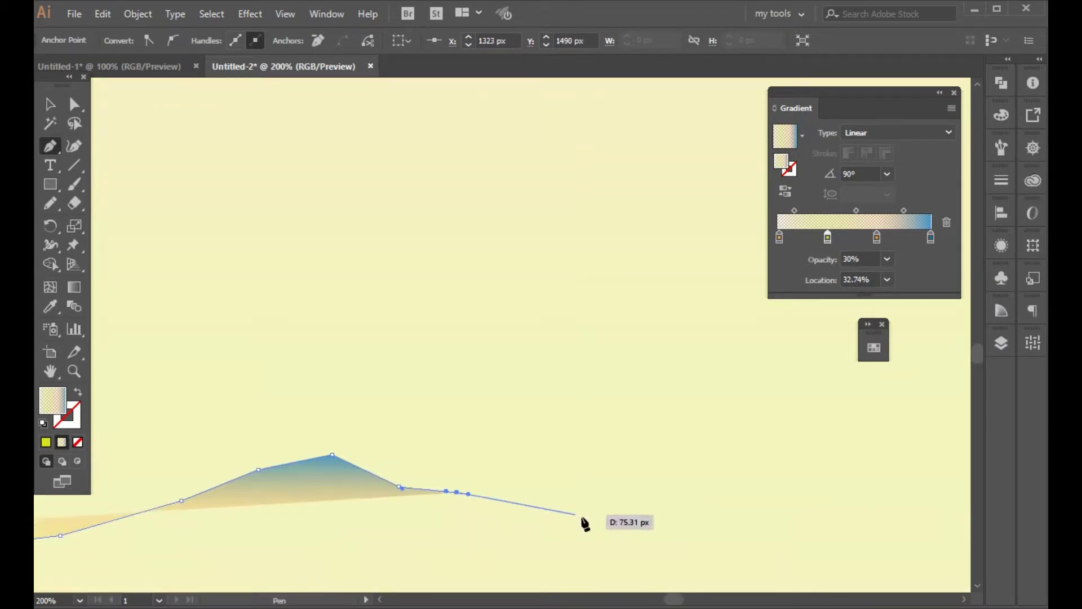
left_click(585, 517)
left_click(665, 514)
left_click(740, 487)
left_click_drag(785, 475, 578, 516)
left_click_drag(636, 496, 639, 492)
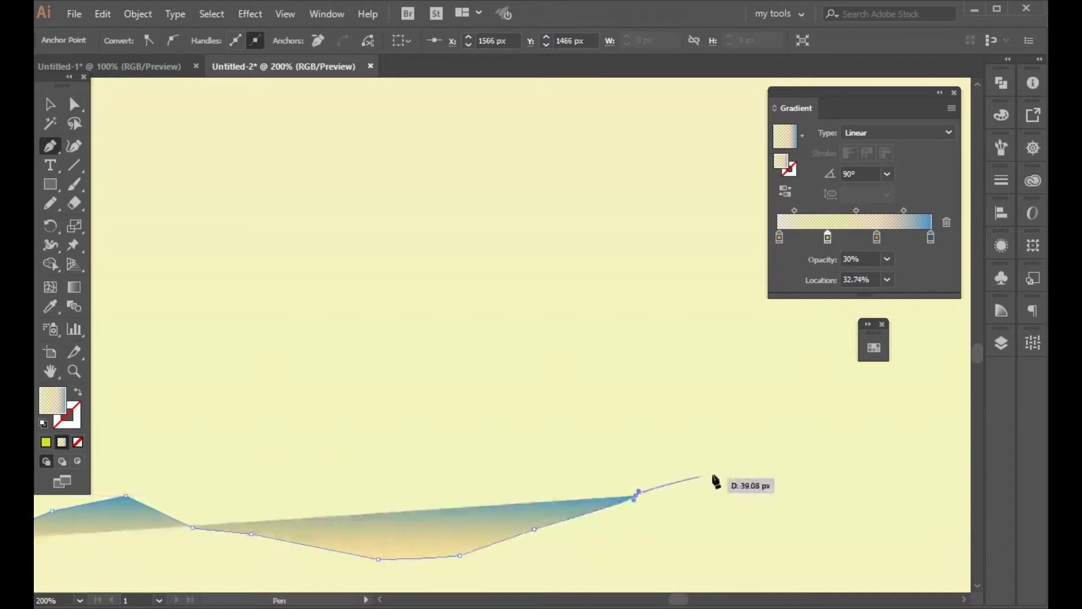
left_click(714, 473)
left_click(813, 460)
left_click_drag(839, 459, 665, 480)
left_click(706, 473)
left_click(804, 408)
left_click(859, 384)
left_click_drag(863, 388, 513, 494)
left_click(628, 445)
left_click(688, 423)
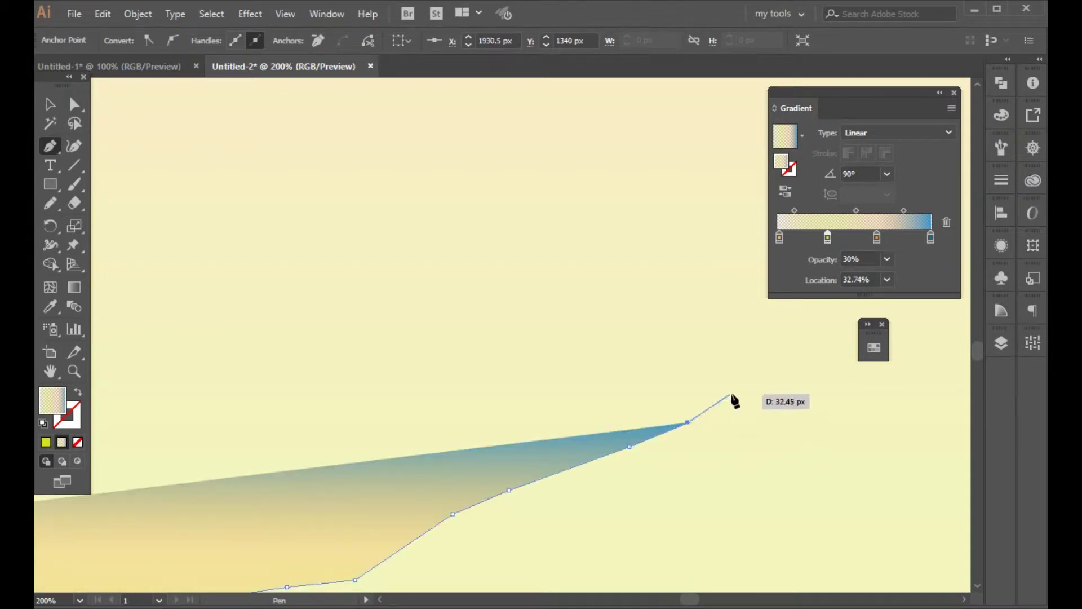
left_click_drag(751, 403, 767, 404)
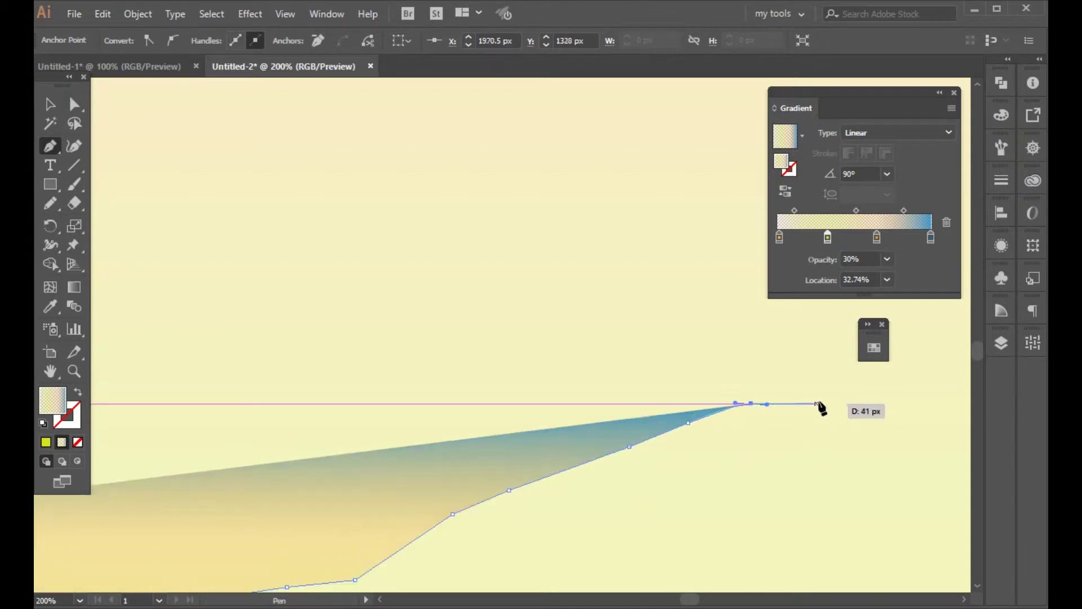
left_click(896, 441)
left_click_drag(896, 440, 473, 453)
left_click(572, 466)
left_click(733, 496)
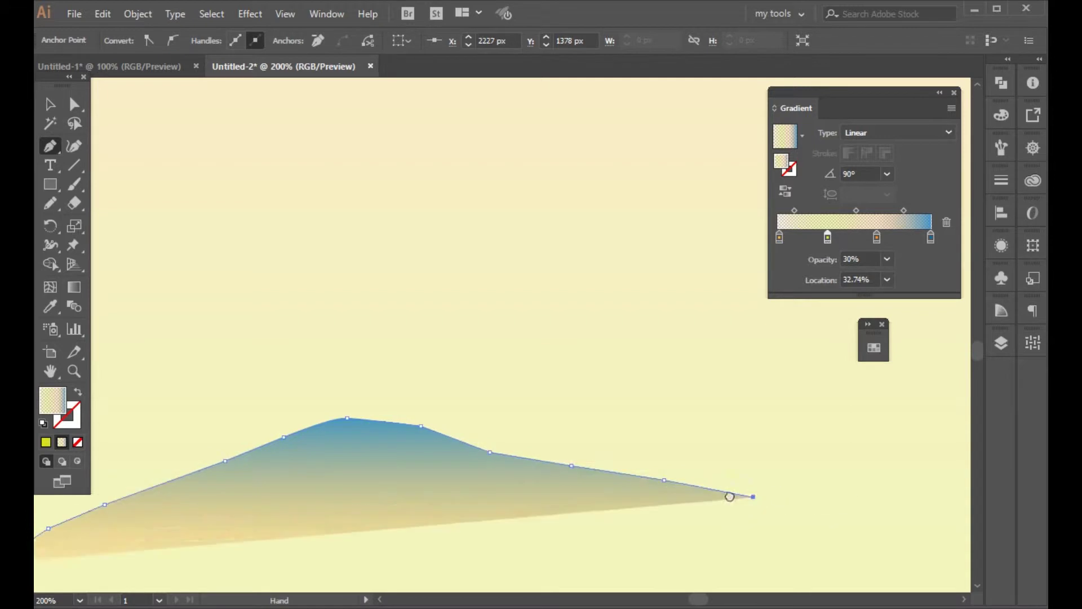
left_click_drag(732, 496, 654, 488)
left_click(650, 473)
left_click(759, 445)
left_click(814, 421)
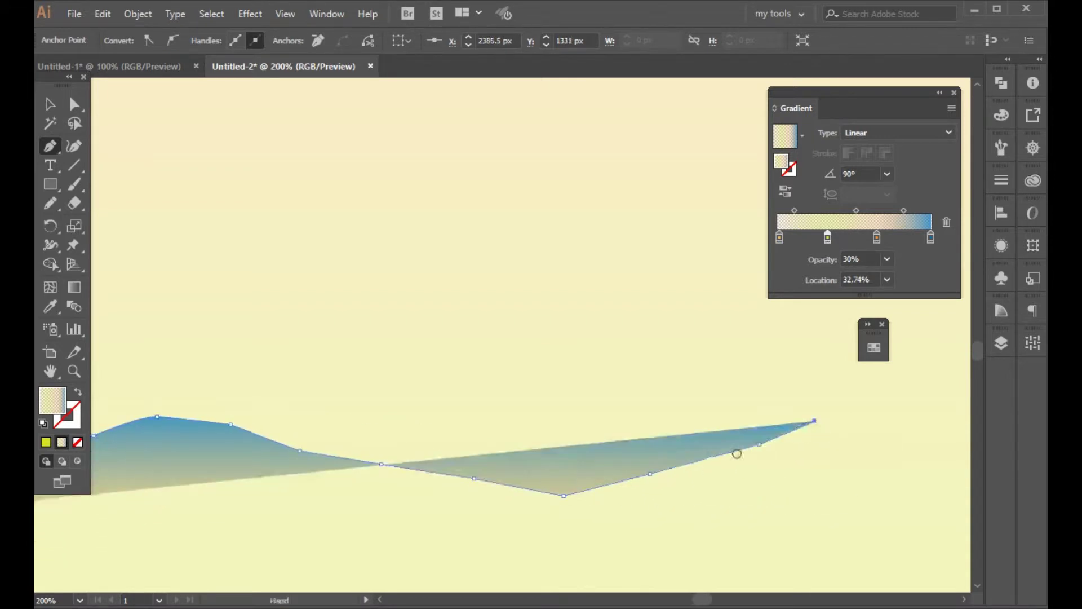
left_click_drag(737, 451, 318, 515)
left_click(468, 462)
left_click(551, 478)
left_click(621, 456)
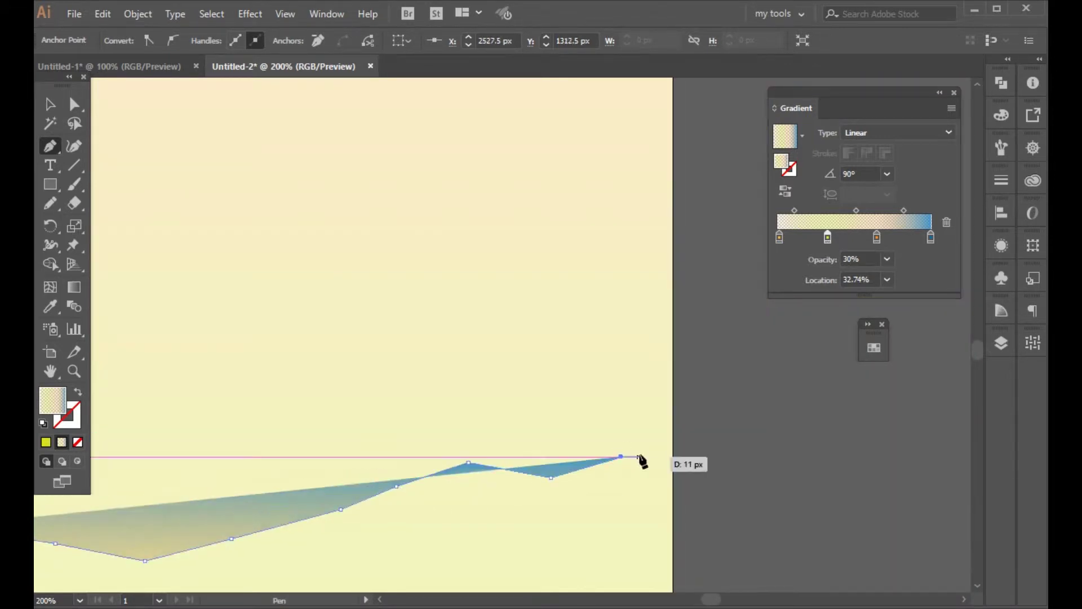
left_click(660, 450)
left_click(674, 448)
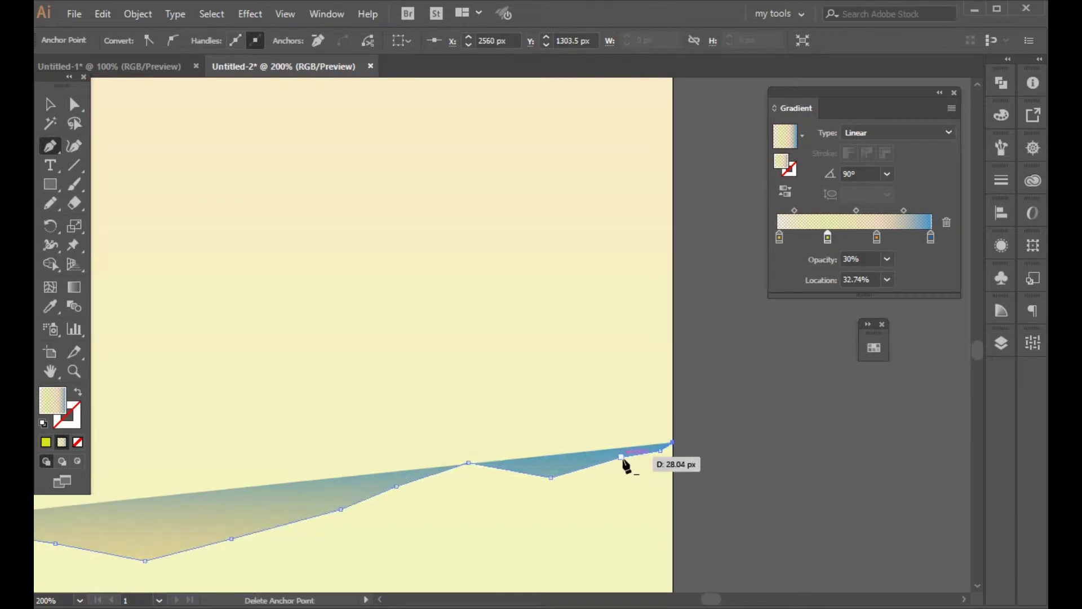
Close the ridge path through the artboard's two lower corners back to its starting point to form the mountain shape
key("ctrl+minus")
key("ctrl+minus")
key("ctrl+minus")
key("ctrl+minus")
key("ctrl+minus")
key("ctrl+minus")
left_click_drag(514, 469, 729, 461)
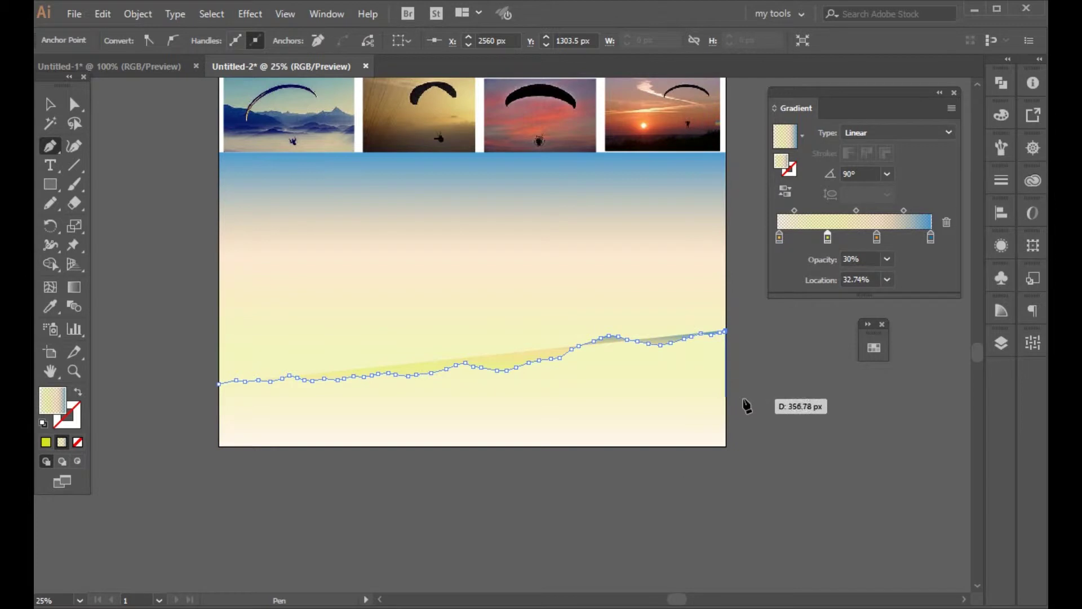
left_click(724, 445)
left_click(218, 446)
left_click(219, 384)
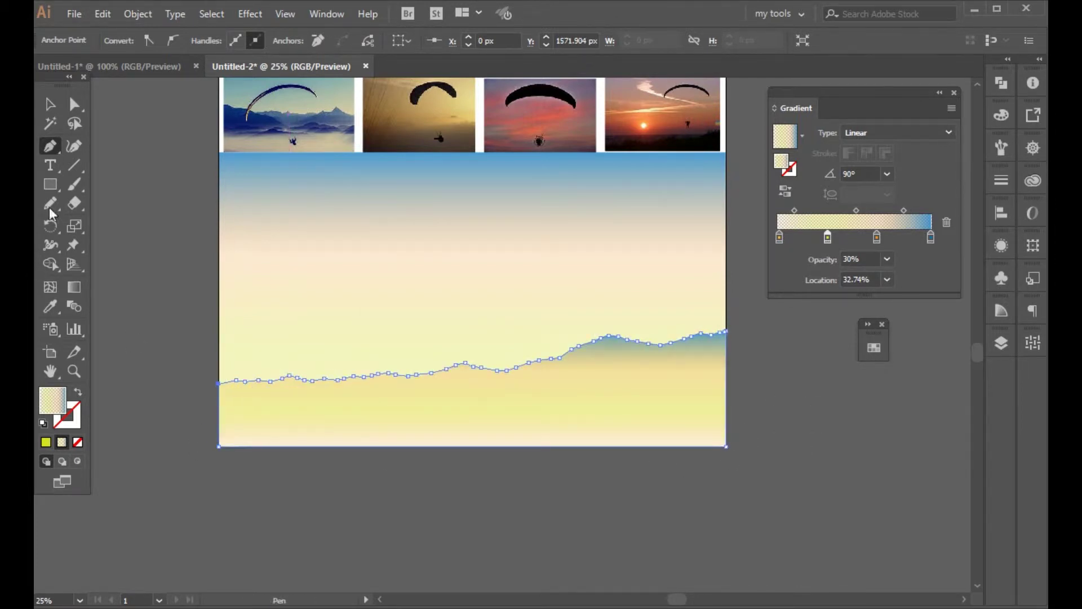
Move the yellow stop of the mountain shape's gradient to about 43% and set its opacity to 90%
left_click_drag(877, 222, 843, 237)
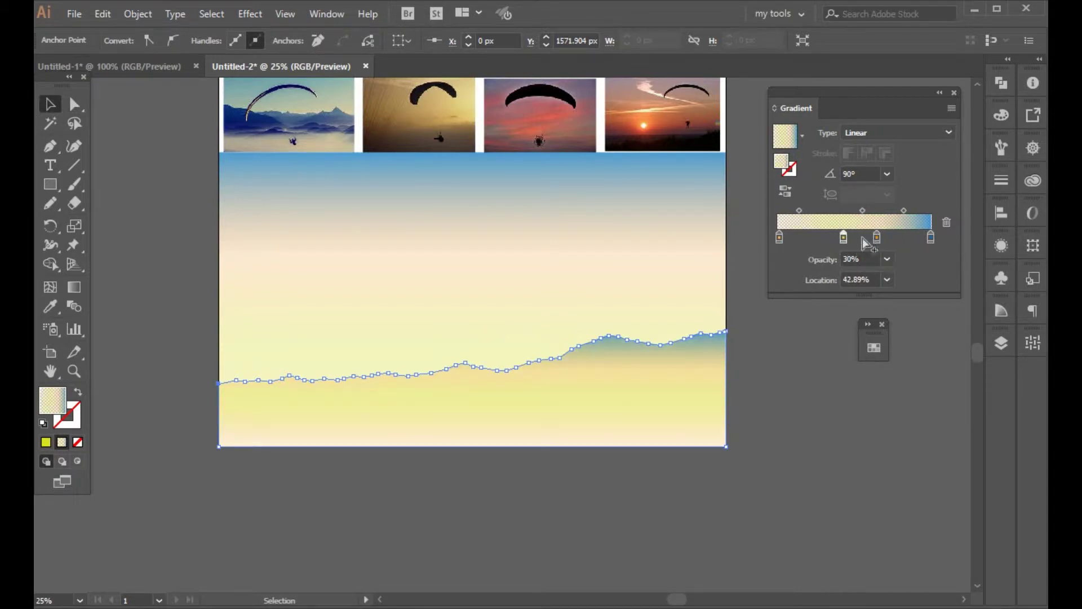
left_click(888, 259)
left_click(908, 430)
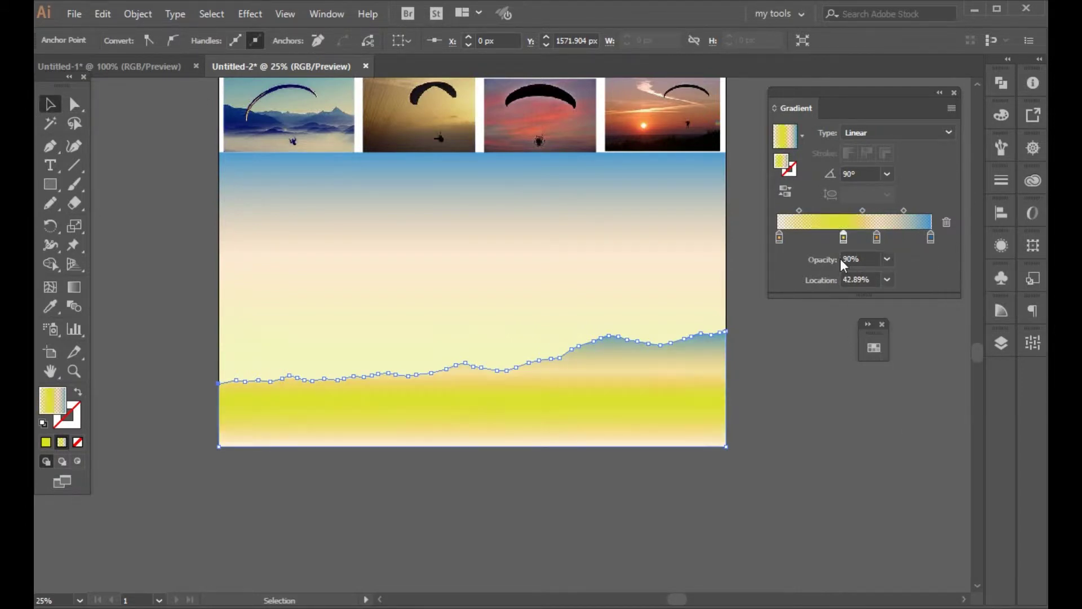
Remove the yellow stop from the mountain's gradient, add a green stop at about 72%, and replace the blue end stop with yellow-green
left_click_drag(843, 237, 844, 265)
left_click(874, 348)
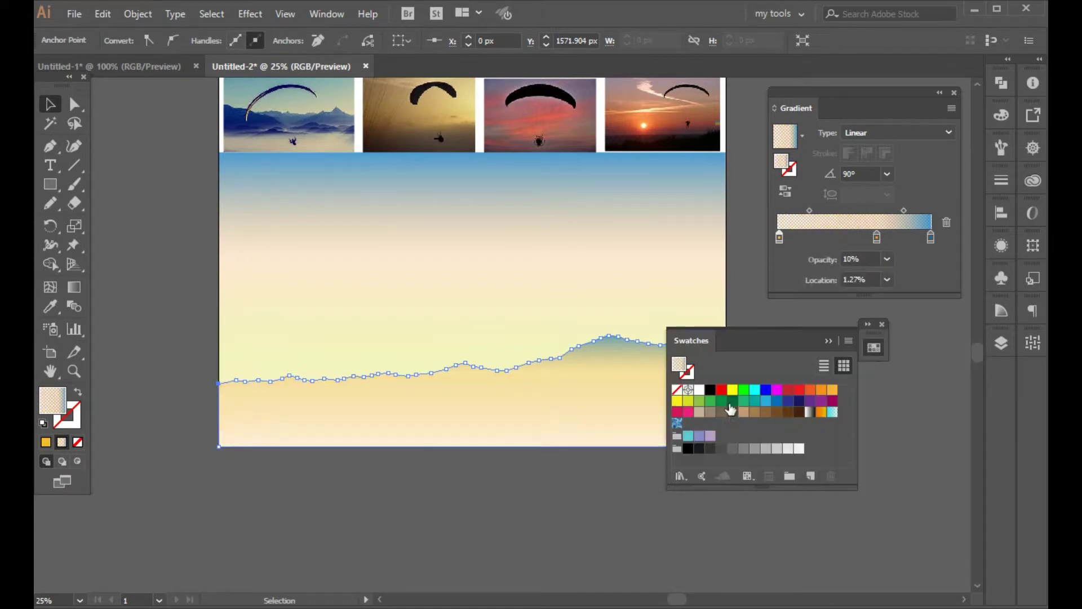
left_click(888, 231)
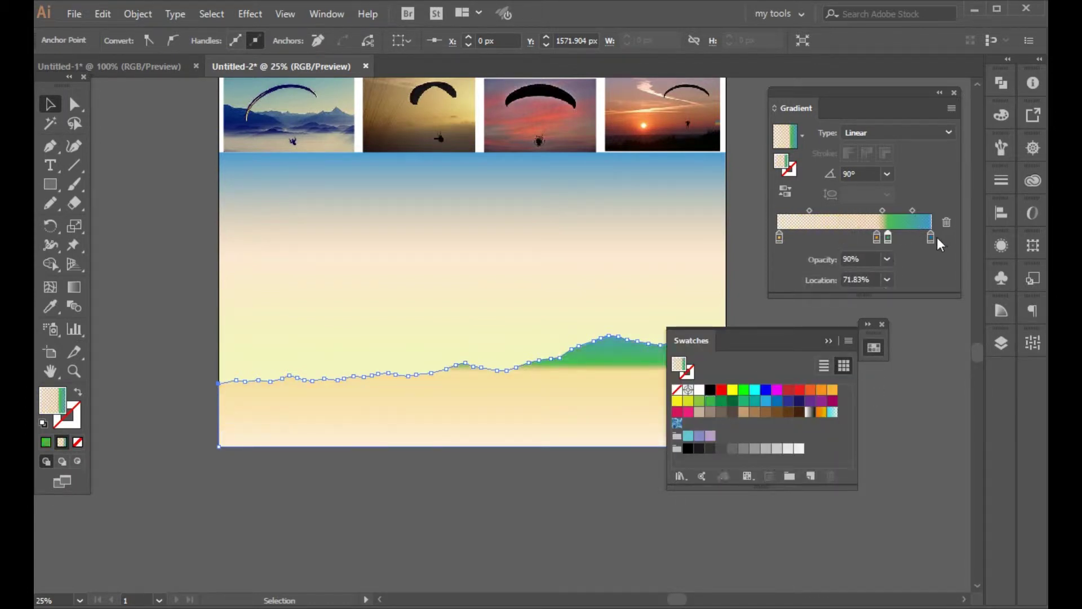
left_click_drag(743, 390, 784, 234)
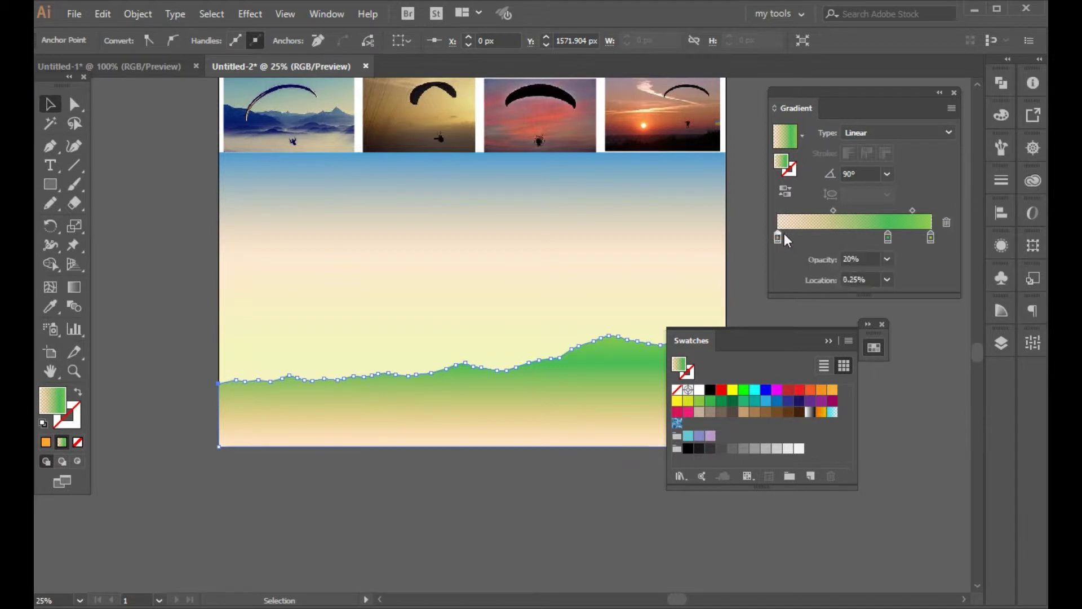
Remove the orange starting stop, move the green stop close to the gradient's start, and move the yellow-green stop to 85.79%
left_click(887, 259)
left_click(901, 296)
left_click_drag(785, 239, 778, 239)
left_click_drag(885, 236, 791, 237)
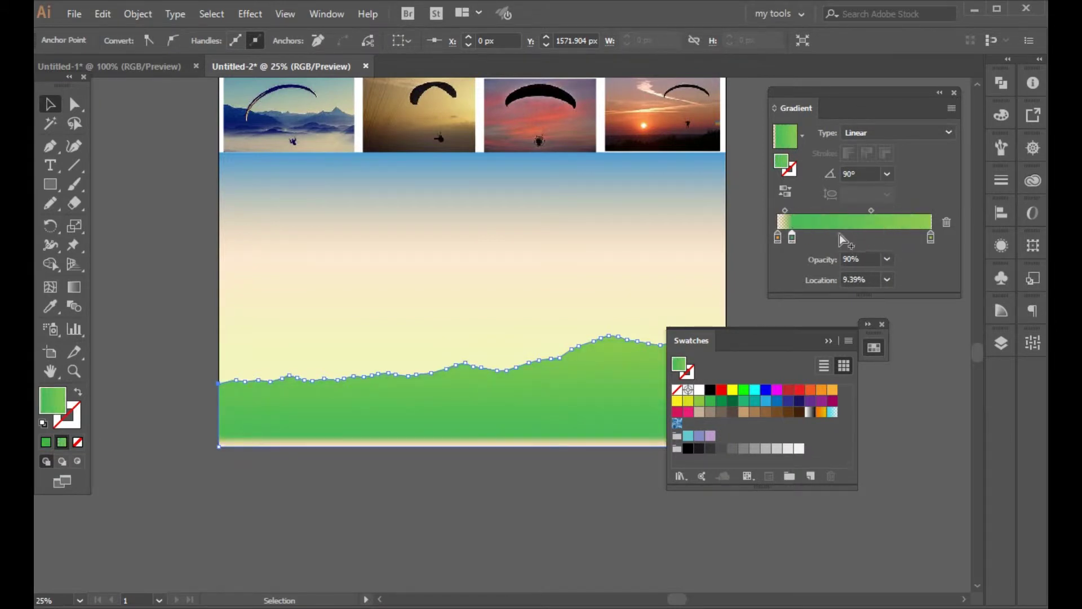
left_click_drag(783, 240, 783, 260)
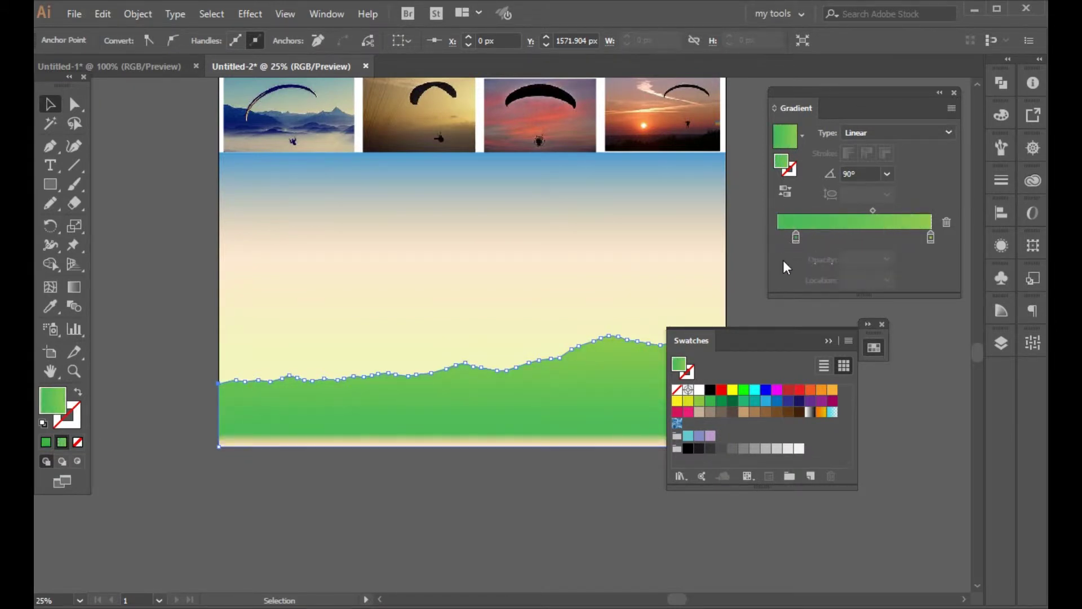
left_click_drag(930, 238, 908, 239)
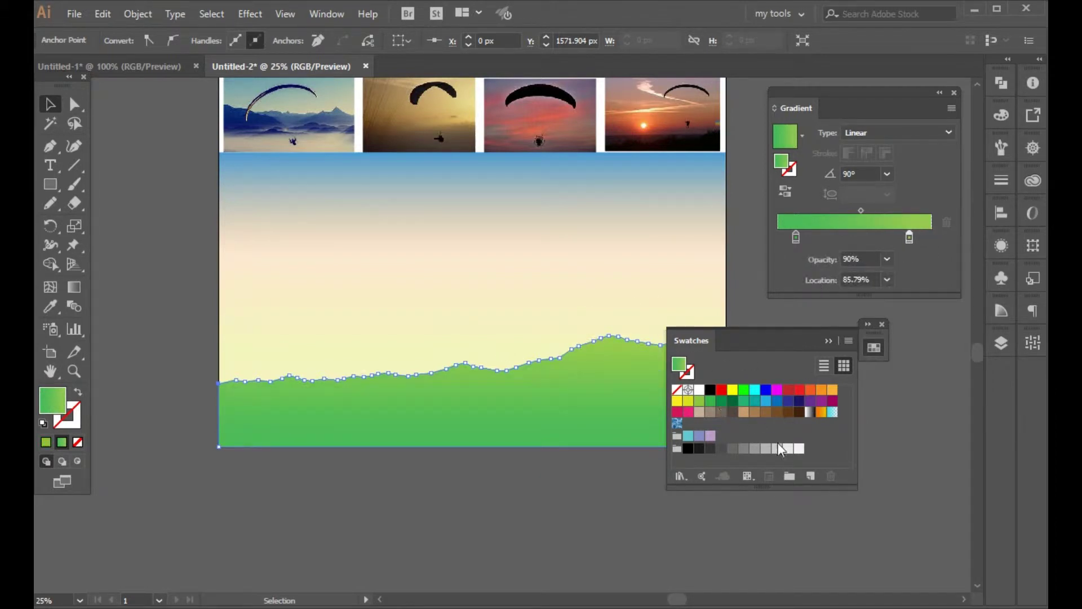
Add a light grey stop at 1.27% with 70% opacity to the mountain's gradient and move the green stop to 27.66%
left_click_drag(787, 448, 813, 236)
left_click(887, 258)
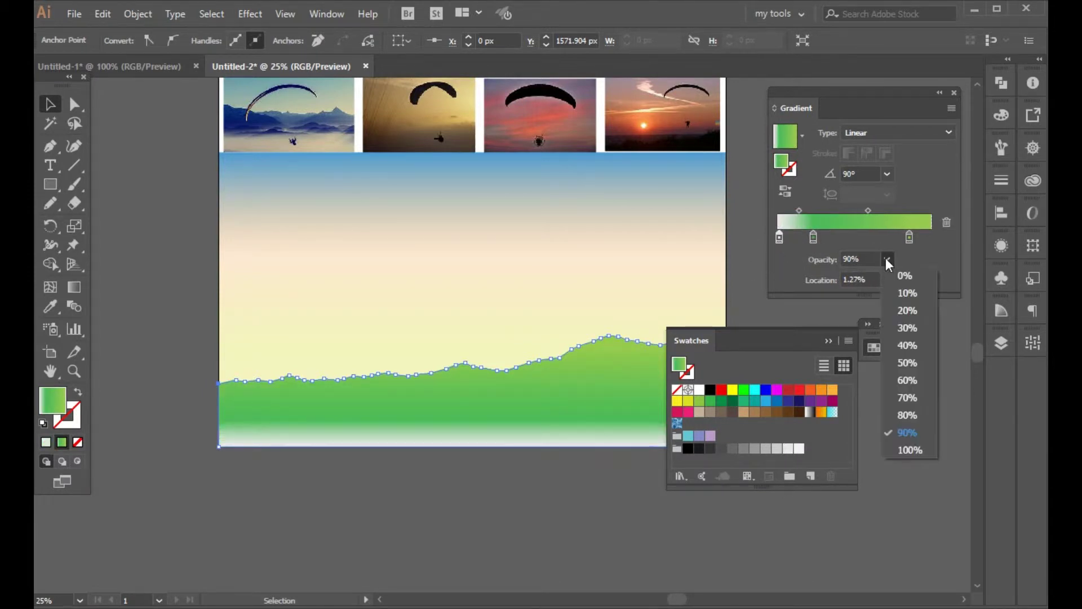
left_click(903, 393)
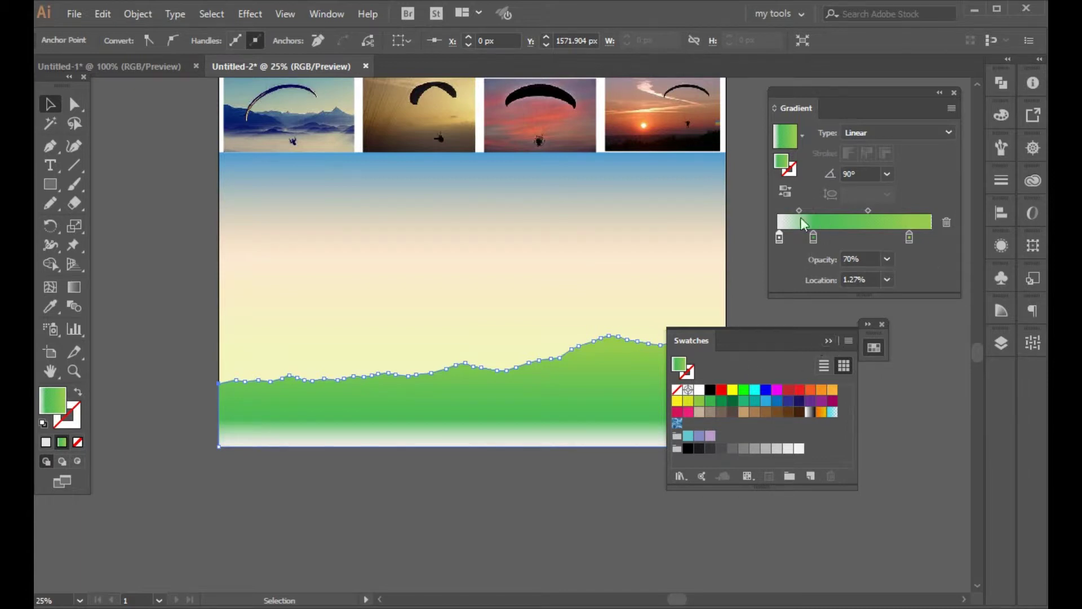
left_click_drag(801, 210, 823, 235)
left_click(829, 339)
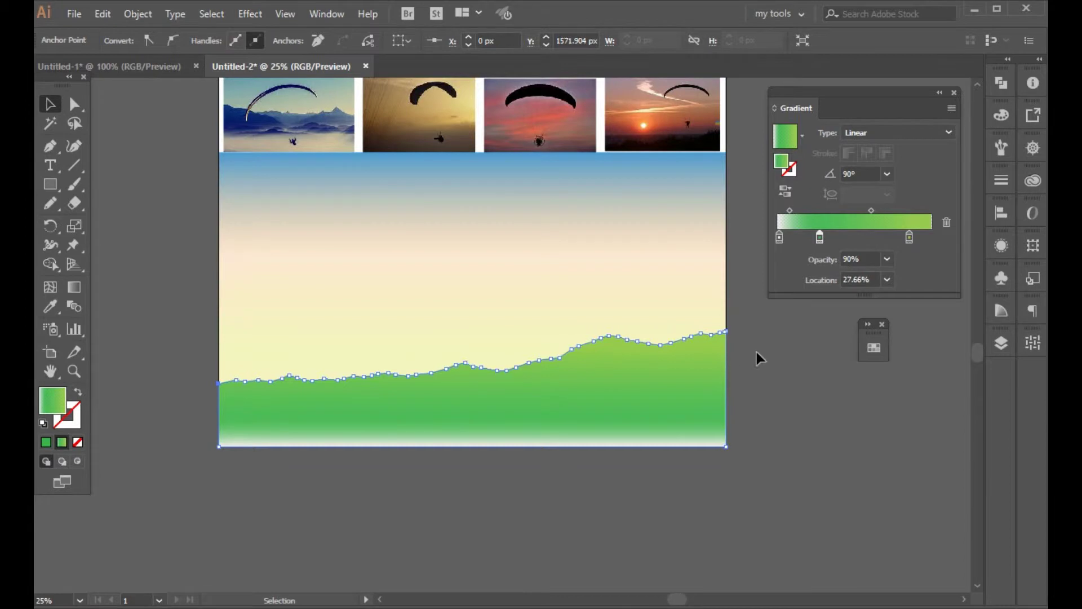
Scale the mountain shape down in height and place it slightly above the artboard's lower edge at full artboard width
left_click(760, 353)
scroll(630, 337, "up", 1)
scroll(637, 349, "up", 1)
left_click(646, 383)
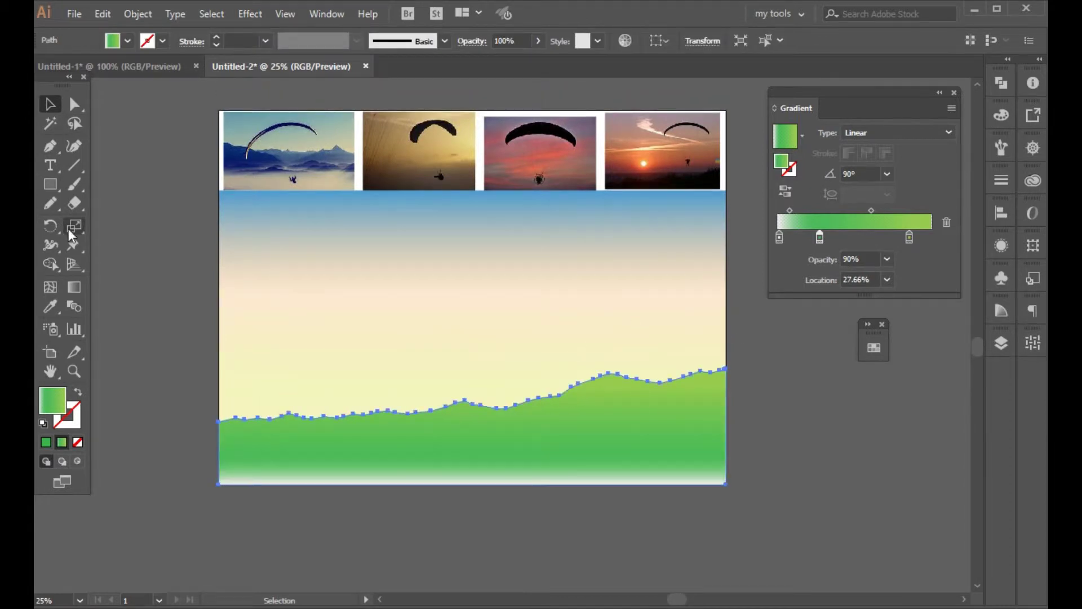
left_click_drag(469, 379, 522, 324)
left_click(52, 105)
left_click_drag(543, 419, 579, 451)
left_click(809, 432)
scroll(503, 356, "up", 1)
key("a")
left_click_drag(646, 453, 644, 448)
key("v")
left_click(100, 271)
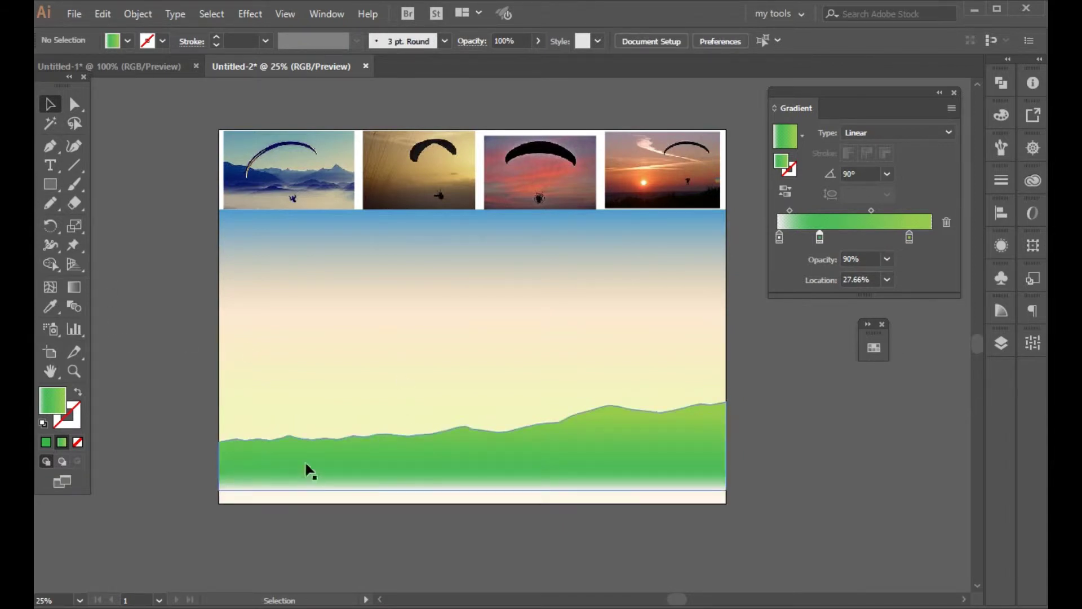
Draw a hilly ridge line with the Pen tool above the first mountain, from the artboard's left edge at Y 1469 px towards its right edge
left_click(220, 420)
key("ctrl+plus")
key("ctrl+plus")
key("ctrl+plus")
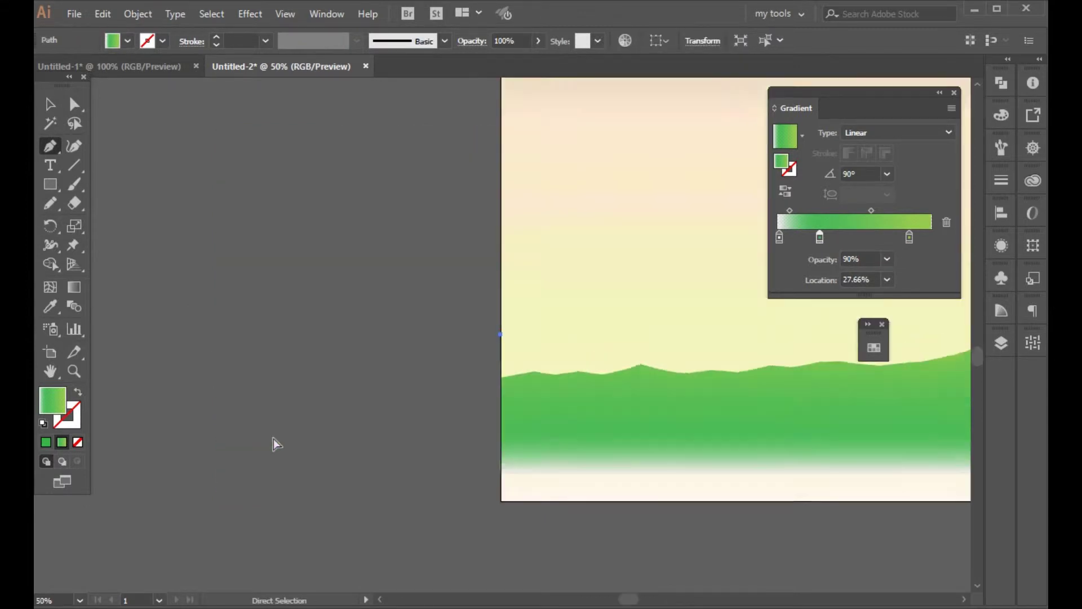
left_click_drag(456, 431, 348, 488)
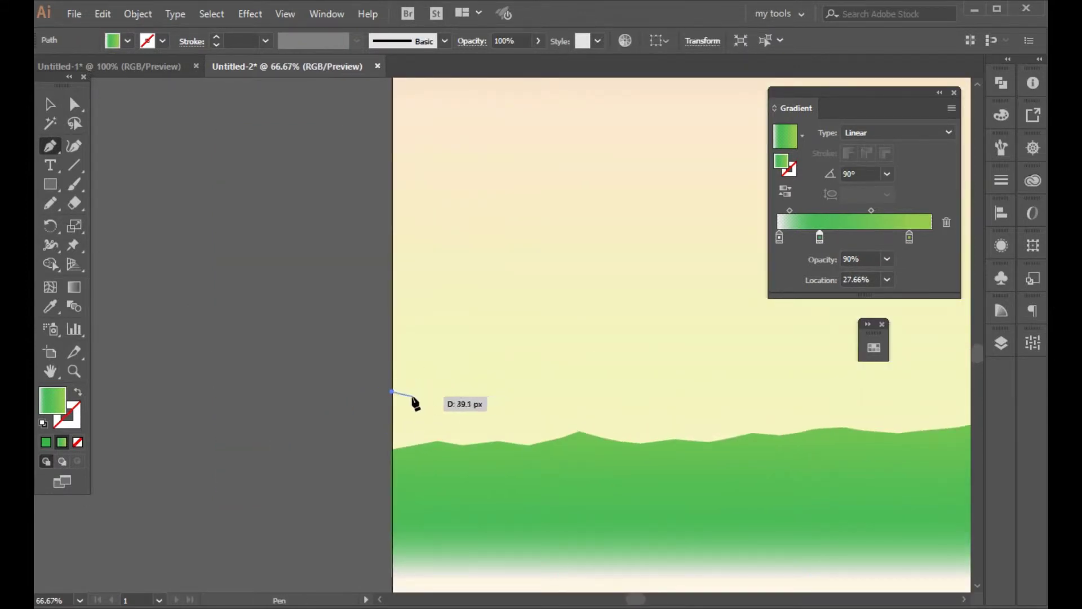
left_click(412, 396)
left_click(435, 396)
left_click(482, 385)
left_click(514, 374)
left_click(546, 367)
left_click(576, 373)
left_click(618, 387)
left_click(640, 389)
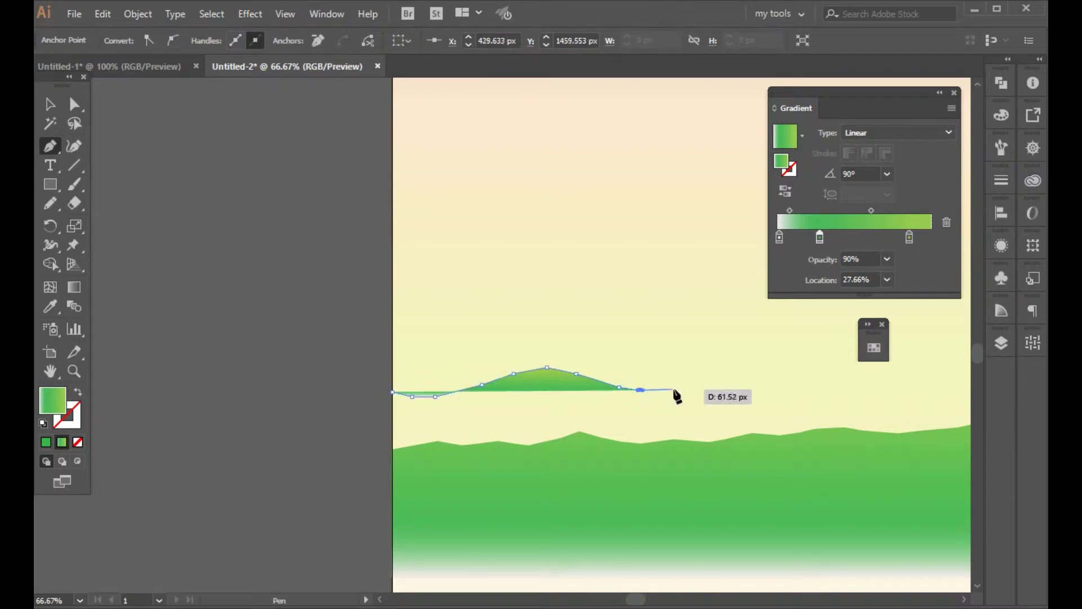
left_click(677, 382)
left_click(697, 386)
left_click(719, 393)
left_click(748, 381)
left_click(769, 367)
left_click_drag(787, 367, 506, 472)
left_click(528, 451)
left_click(574, 425)
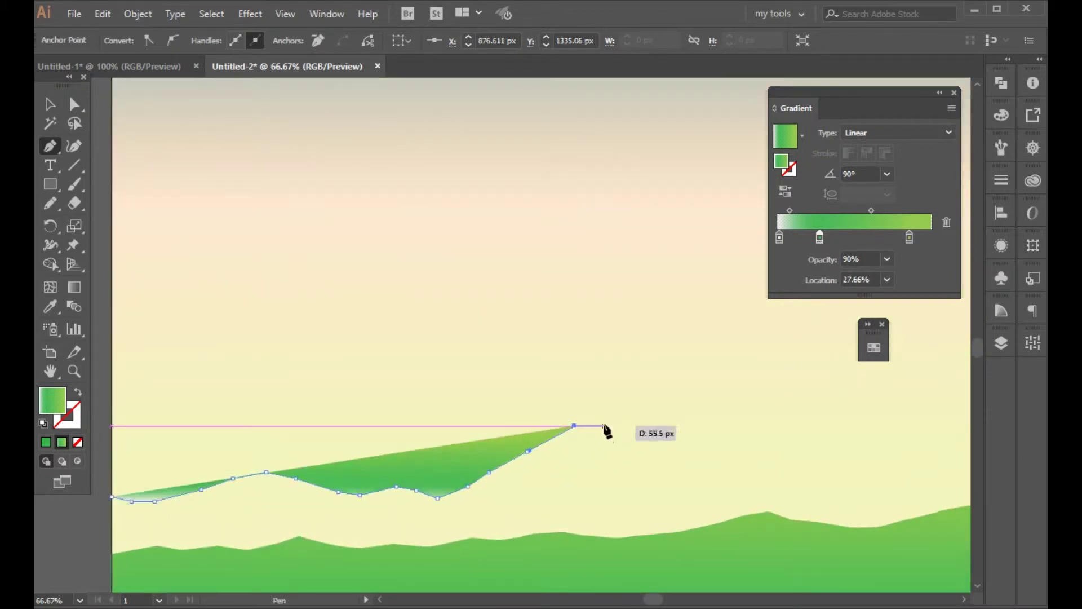
left_click(591, 430)
left_click(626, 439)
left_click(659, 438)
left_click(690, 445)
left_click(720, 462)
left_click_drag(738, 461, 598, 483)
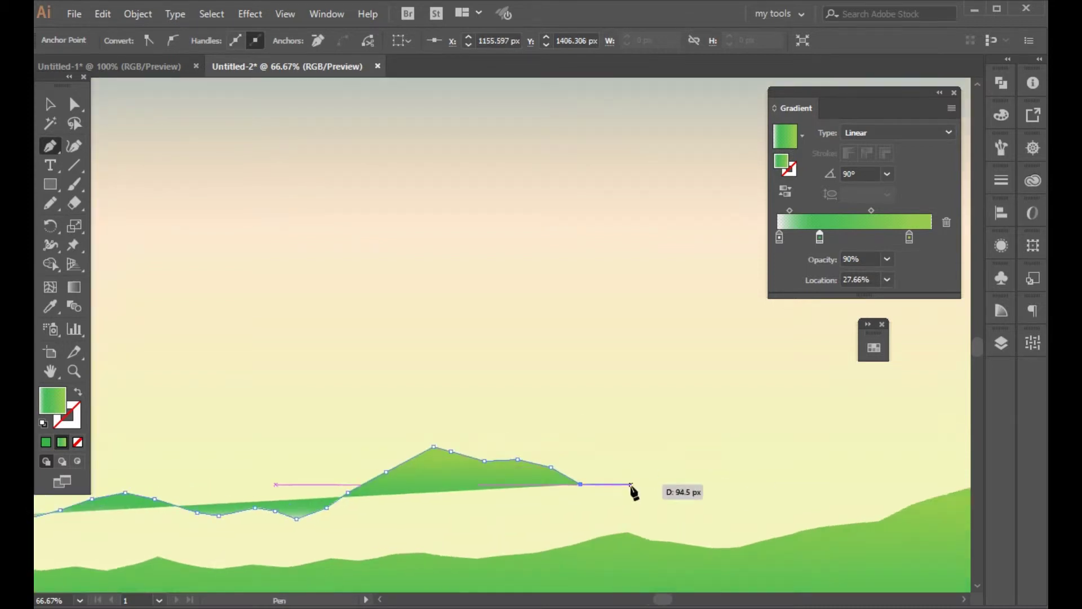
left_click(612, 489)
left_click(647, 477)
left_click(693, 457)
left_click(725, 446)
left_click(745, 440)
left_click(765, 430)
left_click(793, 420)
left_click_drag(809, 421, 520, 495)
left_click(532, 495)
left_click(576, 505)
left_click(597, 510)
left_click(610, 516)
left_click(632, 524)
left_click(646, 528)
left_click(656, 531)
left_click(734, 535)
left_click(786, 514)
left_click_drag(829, 502, 688, 514)
left_click(690, 511)
left_click(716, 507)
left_click(755, 495)
left_click_drag(772, 492, 602, 493)
left_click_drag(678, 494, 680, 500)
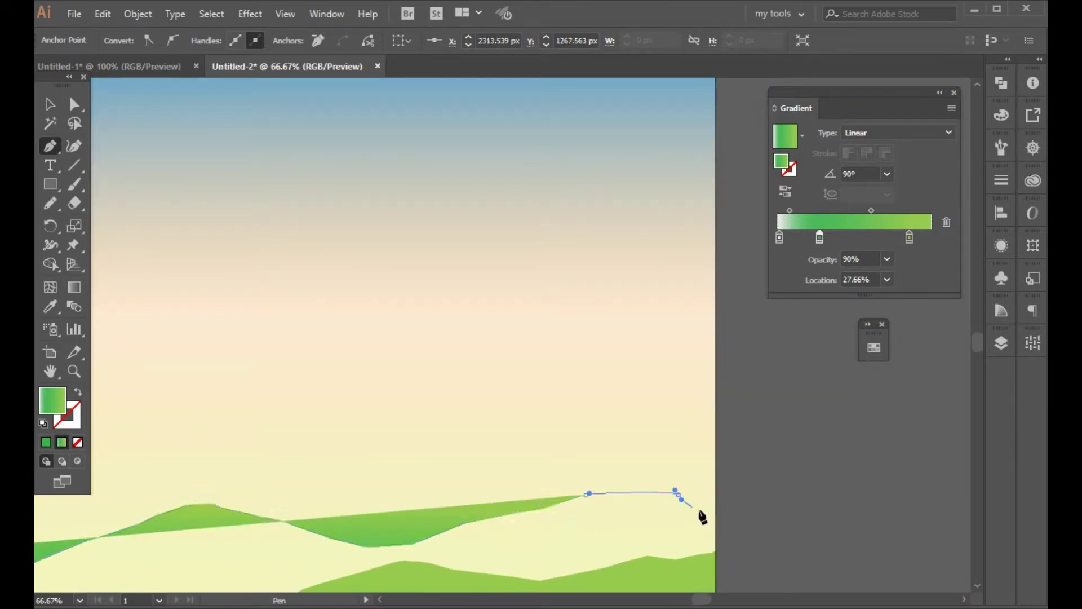
key("ctrl+z")
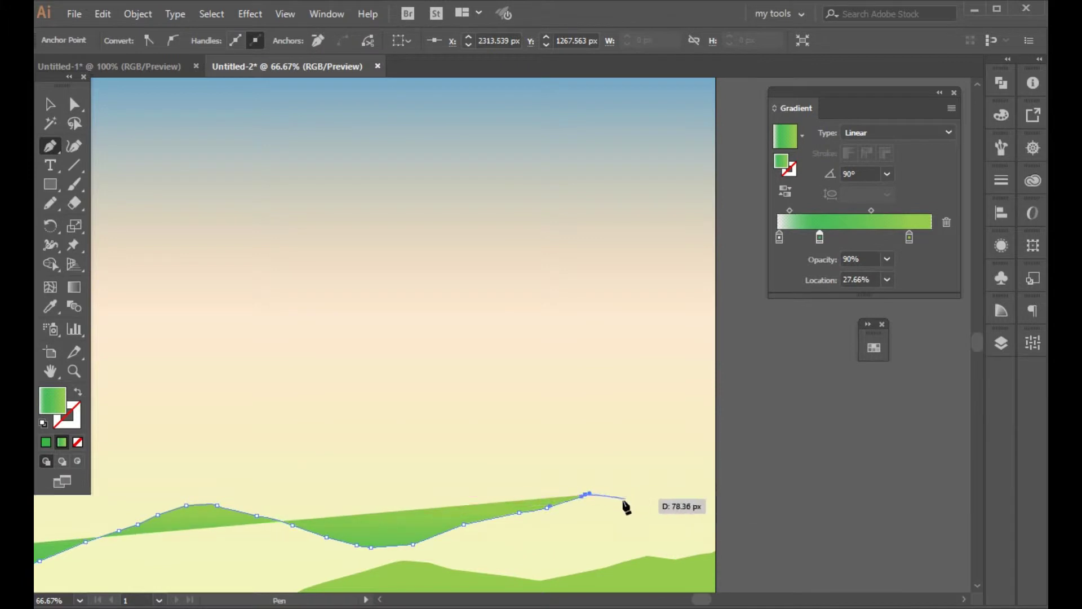
left_click(624, 500)
left_click(656, 507)
left_click(686, 513)
left_click(711, 519)
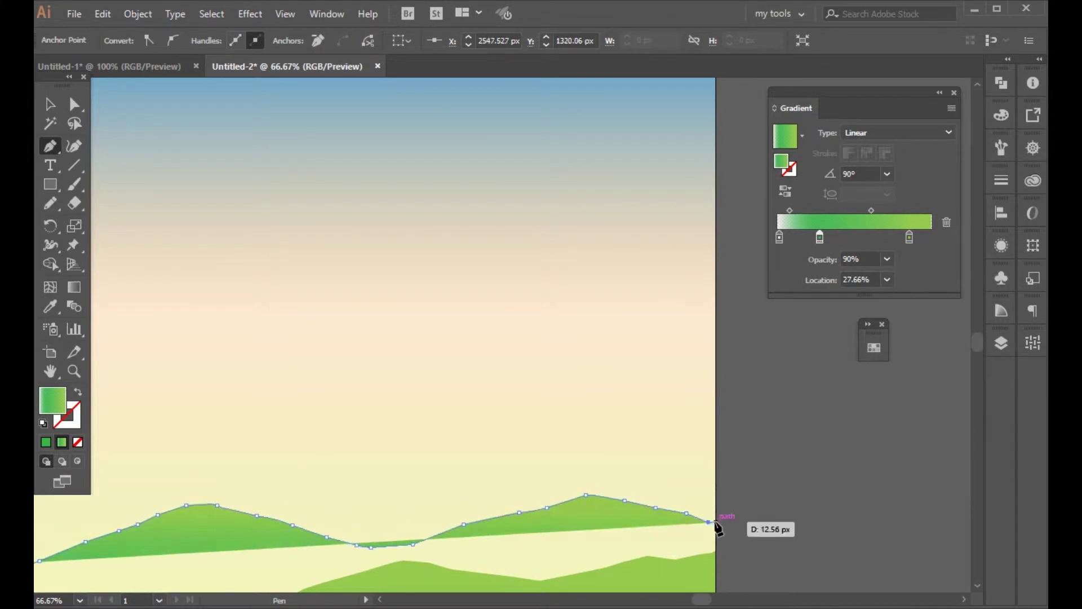
Close the new ridge path down the artboard's right edge and along a flat base at Y about 1665 px to its starting point
scroll(716, 578, "down", 3)
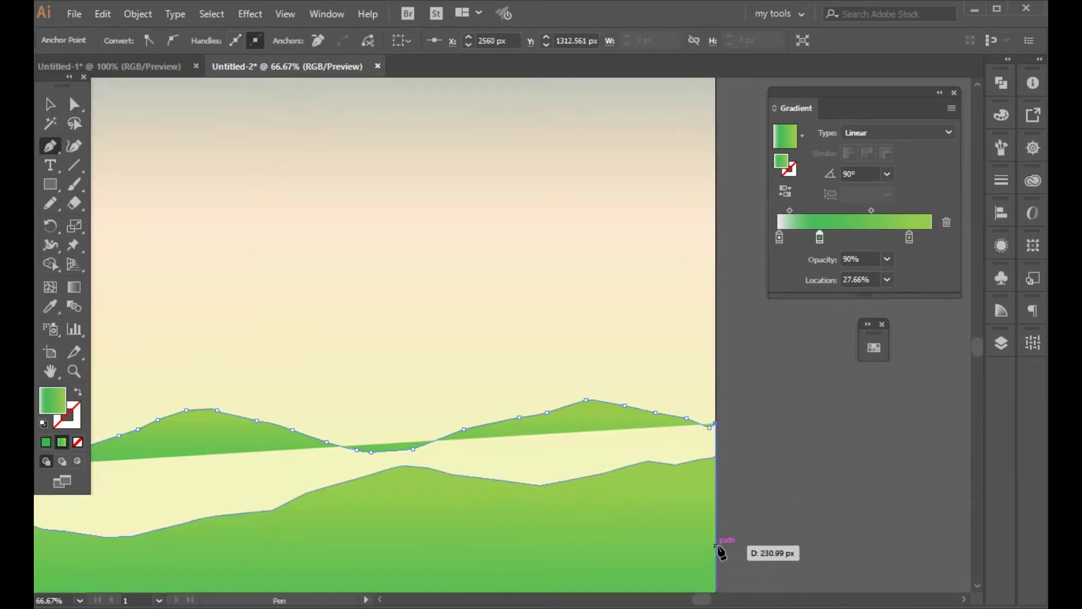
left_click(714, 544)
left_click_drag(778, 509, 963, 333)
left_click(901, 434)
left_click_drag(426, 476, 958, 472)
left_click_drag(99, 476, 543, 449)
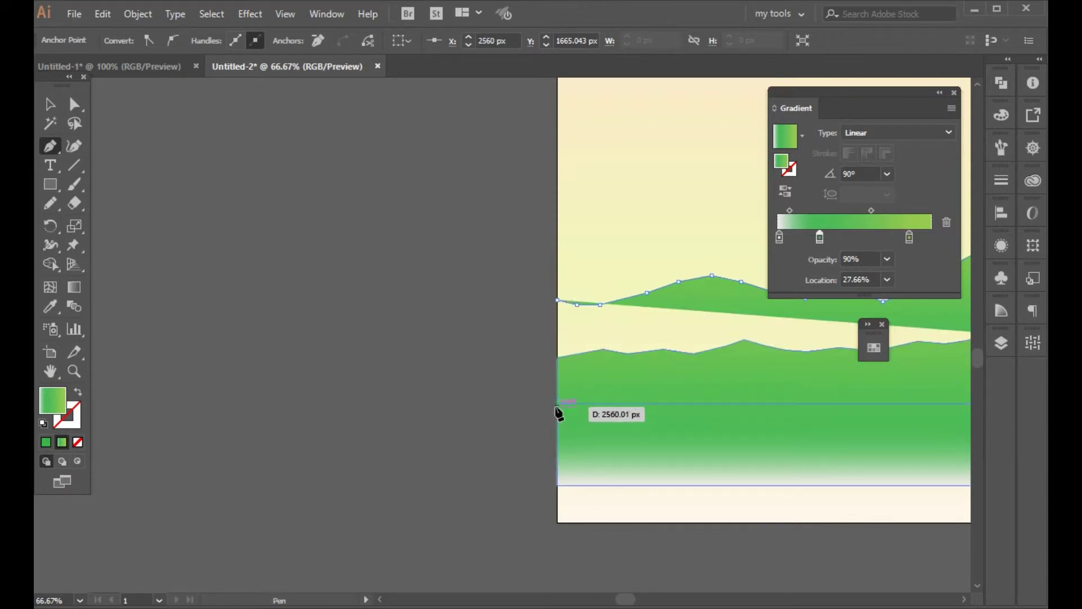
left_click(558, 403)
left_click(558, 301)
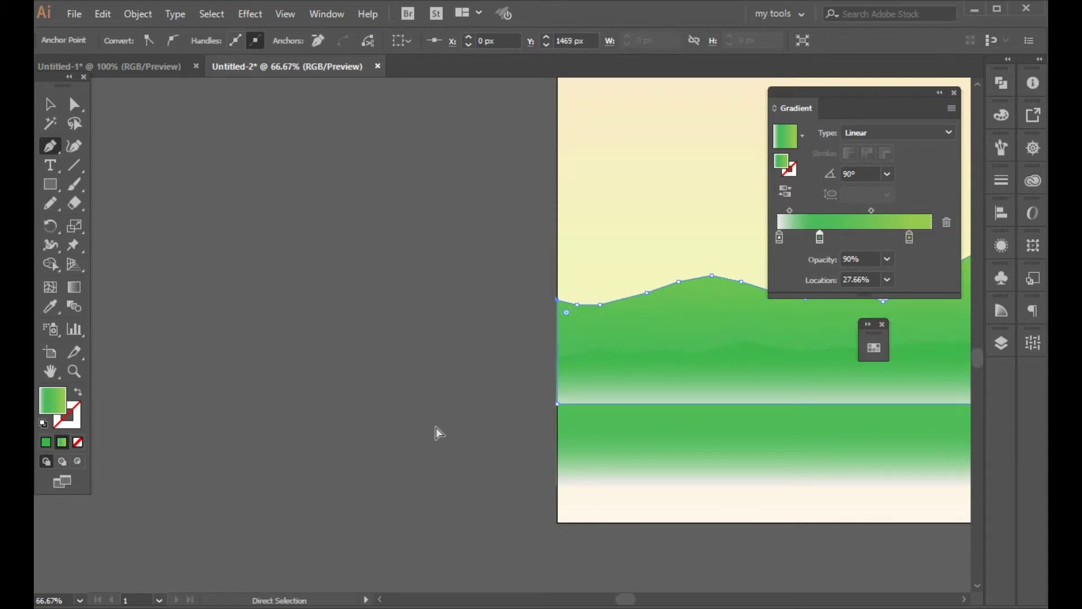
Bring the first mountain shape in front of the newly drawn ridge
key("ctrl+minus")
key("ctrl+minus")
key("ctrl+minus")
left_click_drag(409, 326, 231, 344)
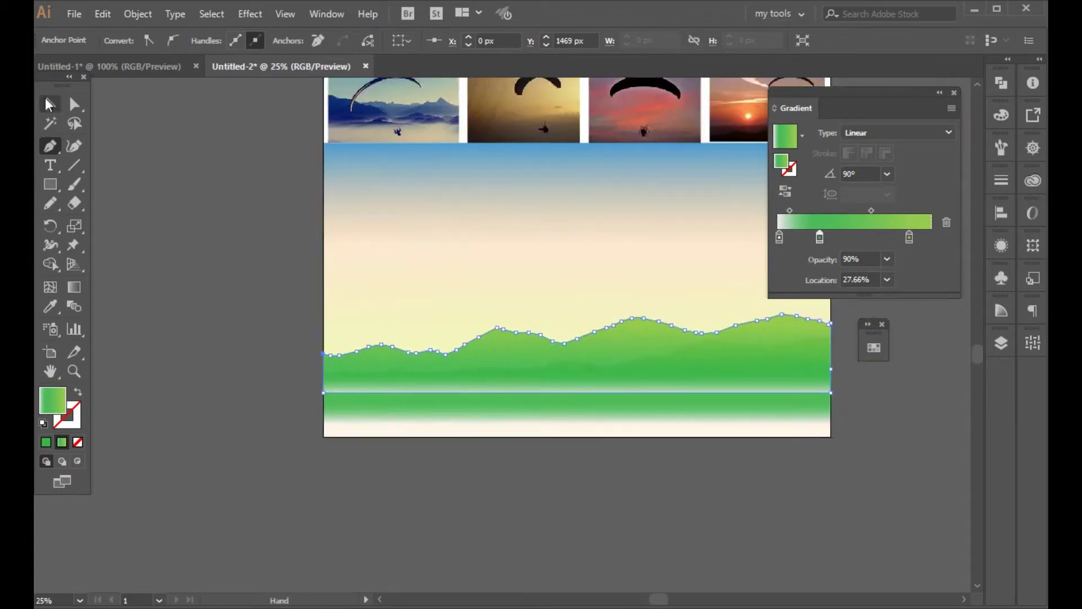
left_click(397, 408)
right_click(397, 408)
mouse_move(465, 331)
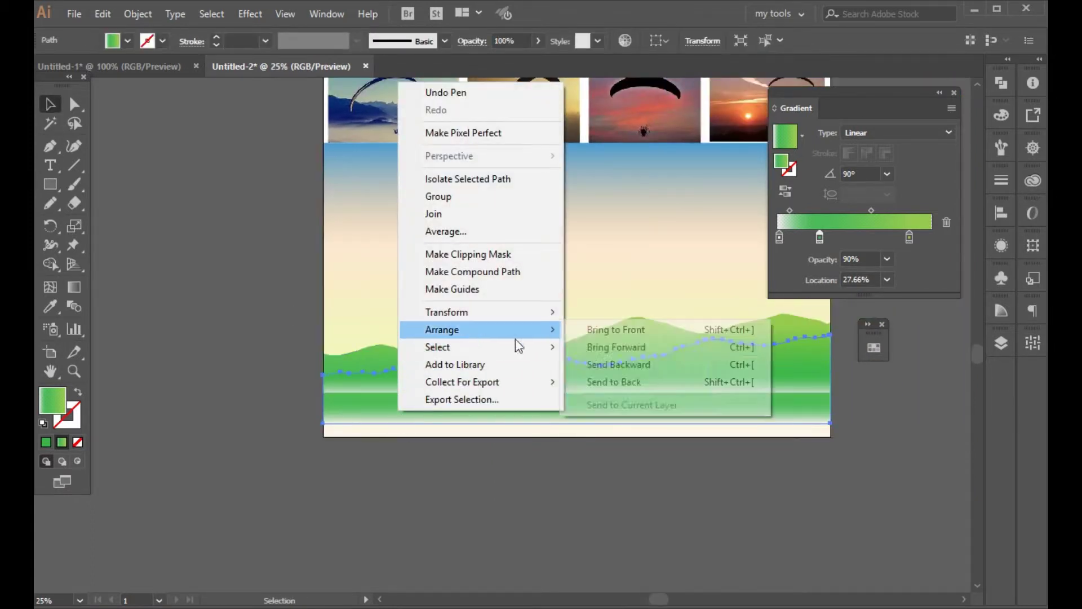
left_click(640, 363)
left_click(495, 434)
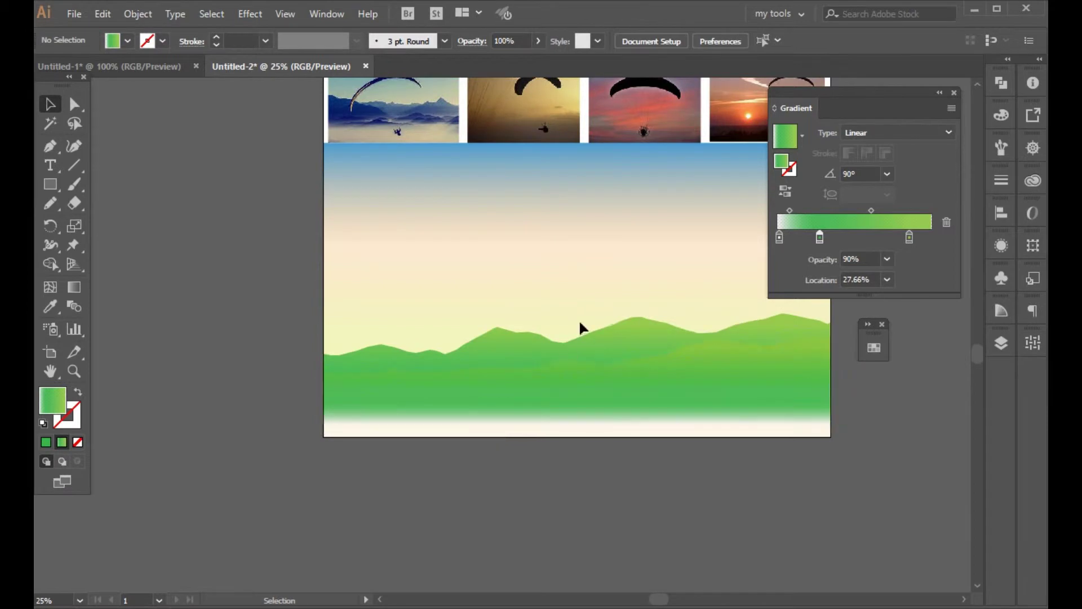
Set the middle green gradient stop of the back mountain to 50% opacity
left_click(493, 348)
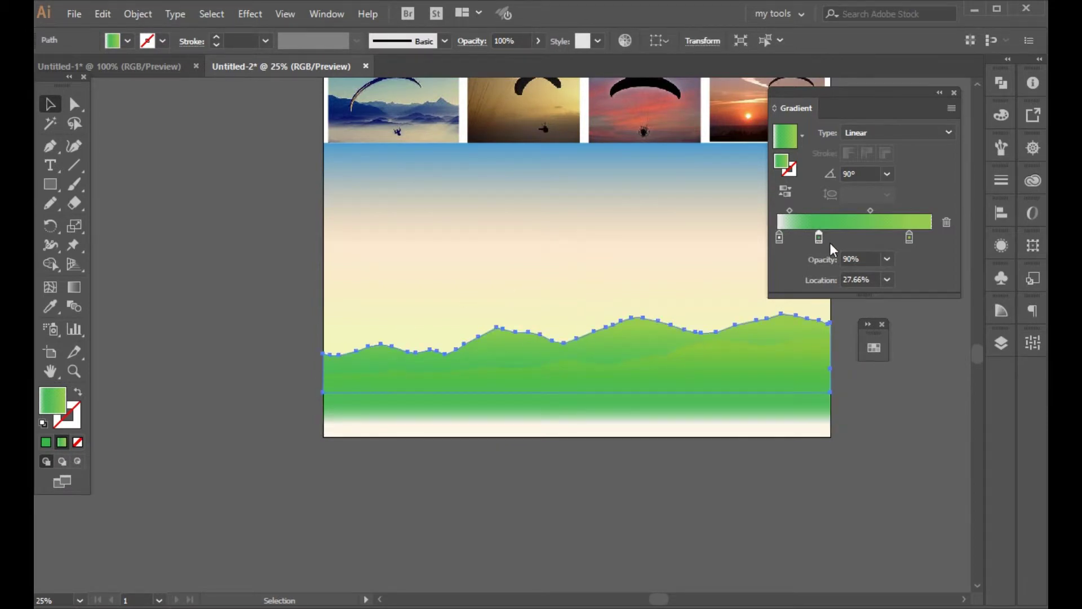
left_click(889, 259)
left_click(910, 361)
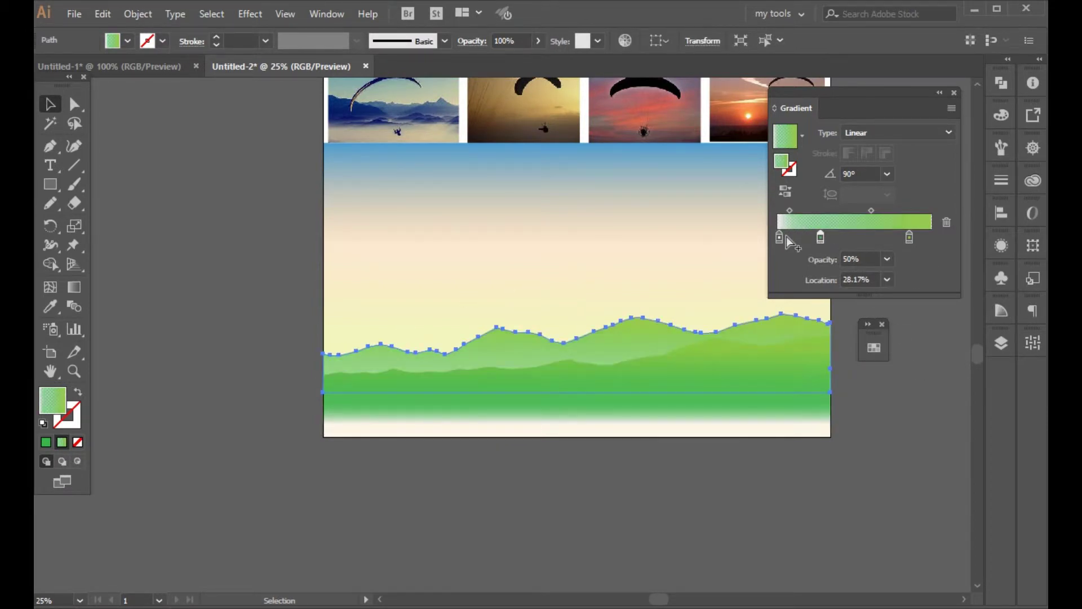
left_click(605, 494)
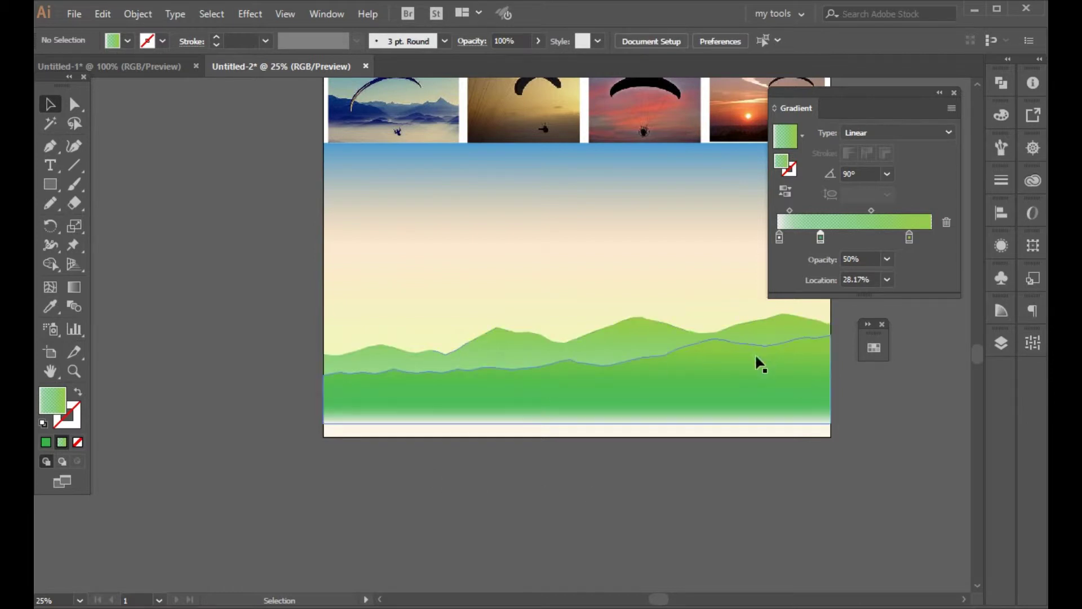
Set the yellow-green gradient stop of the front mountain to 100% opacity
left_click(749, 374)
left_click(910, 239)
left_click(889, 258)
left_click(908, 446)
left_click(777, 479)
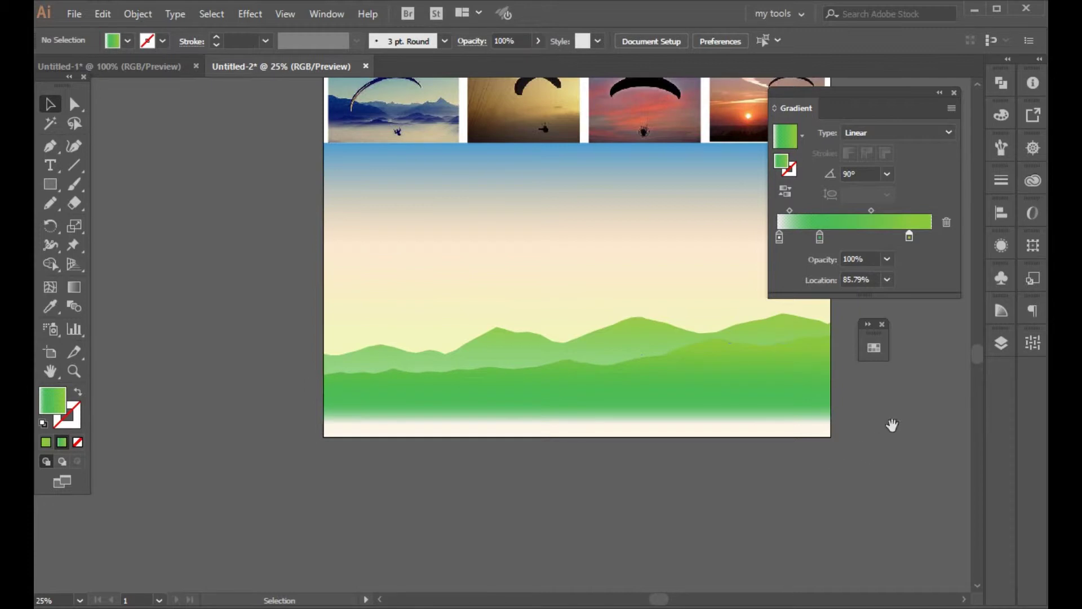
Set the yellow-green gradient stop of the back mountain to 70% opacity
left_click_drag(892, 424, 798, 460)
left_click(667, 386)
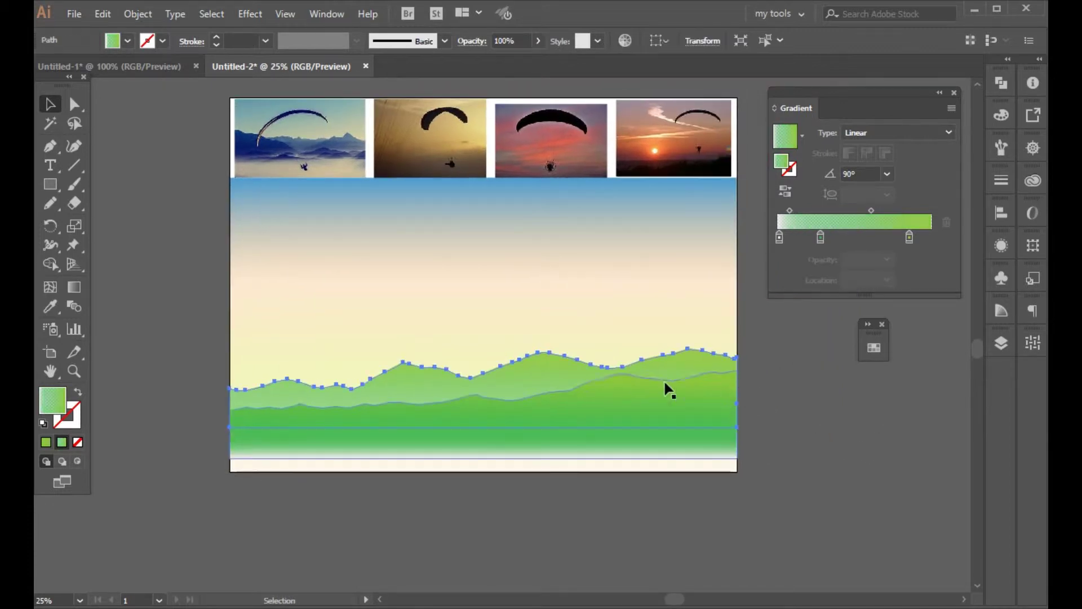
left_click(840, 404)
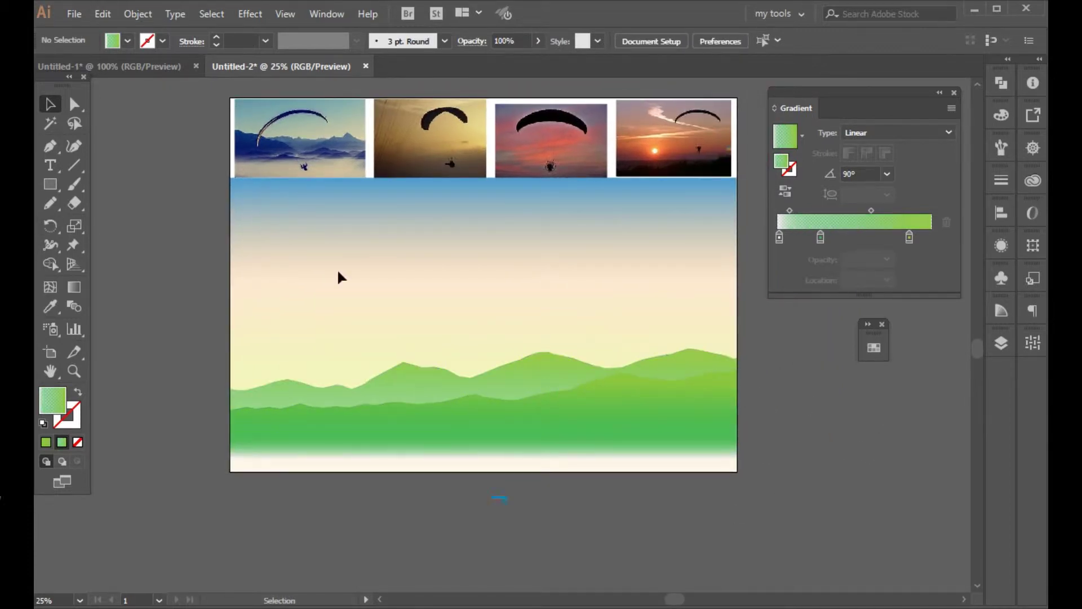
left_click(390, 376)
left_click(909, 237)
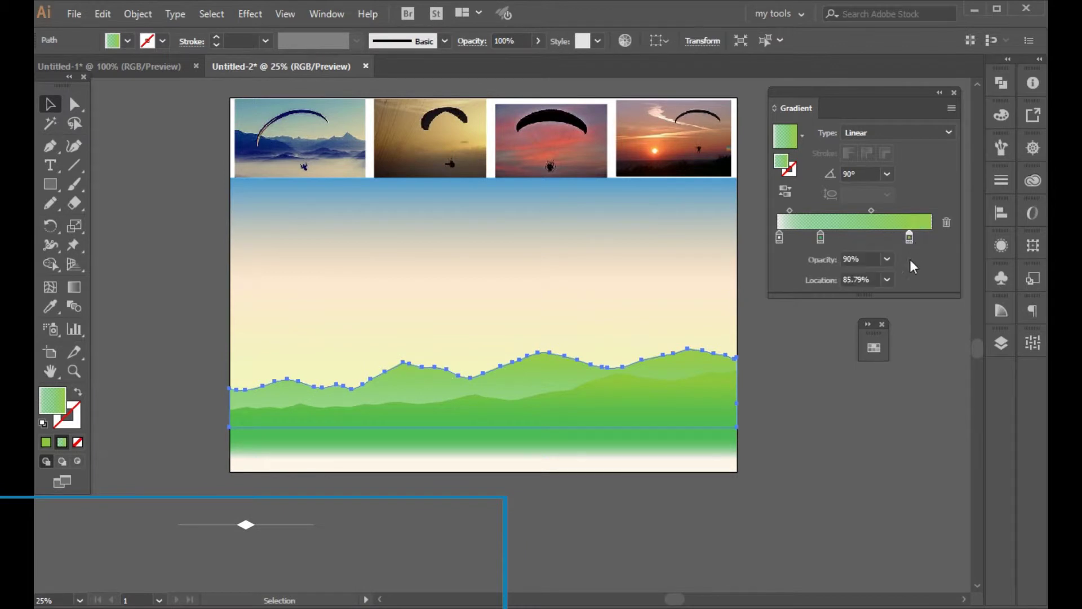
left_click(886, 259)
left_click(924, 393)
left_click(803, 380)
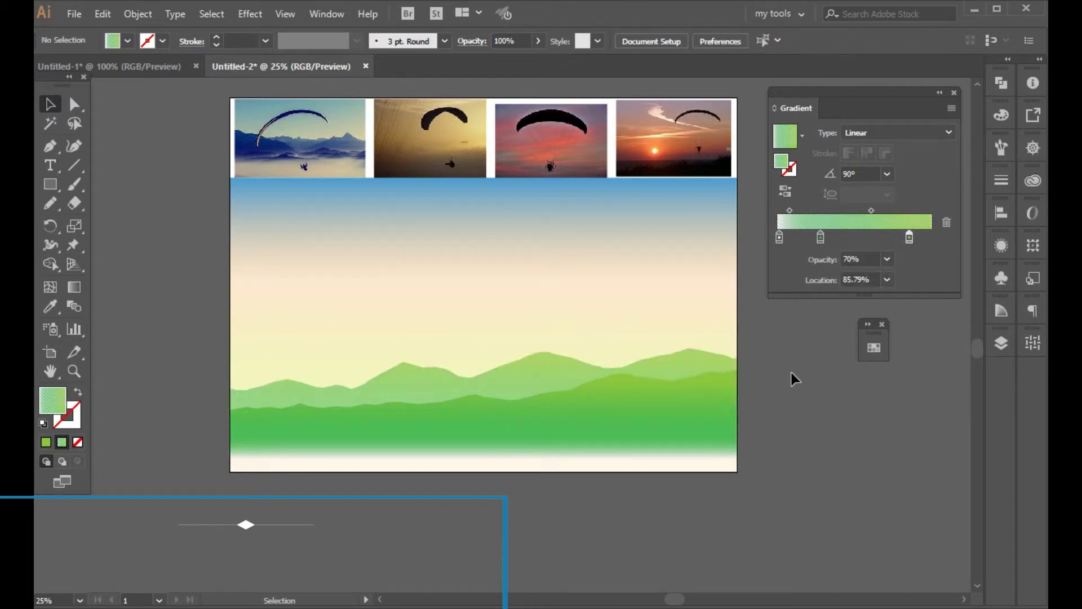
Set the light grey gradient stop of the back mountain to 60% opacity
left_click(567, 374)
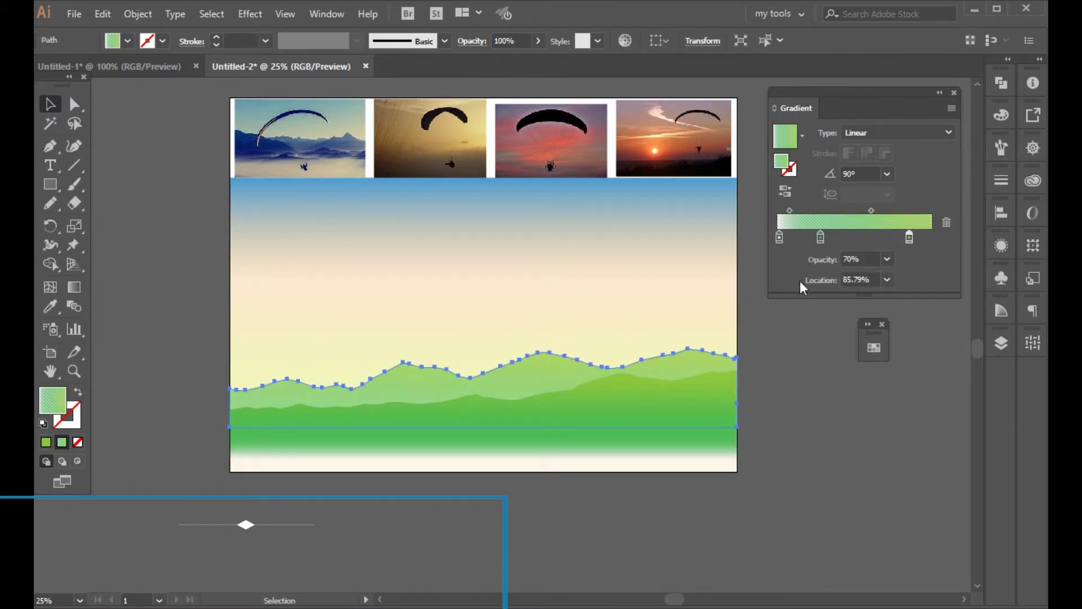
left_click(885, 260)
left_click(911, 384)
left_click(767, 332)
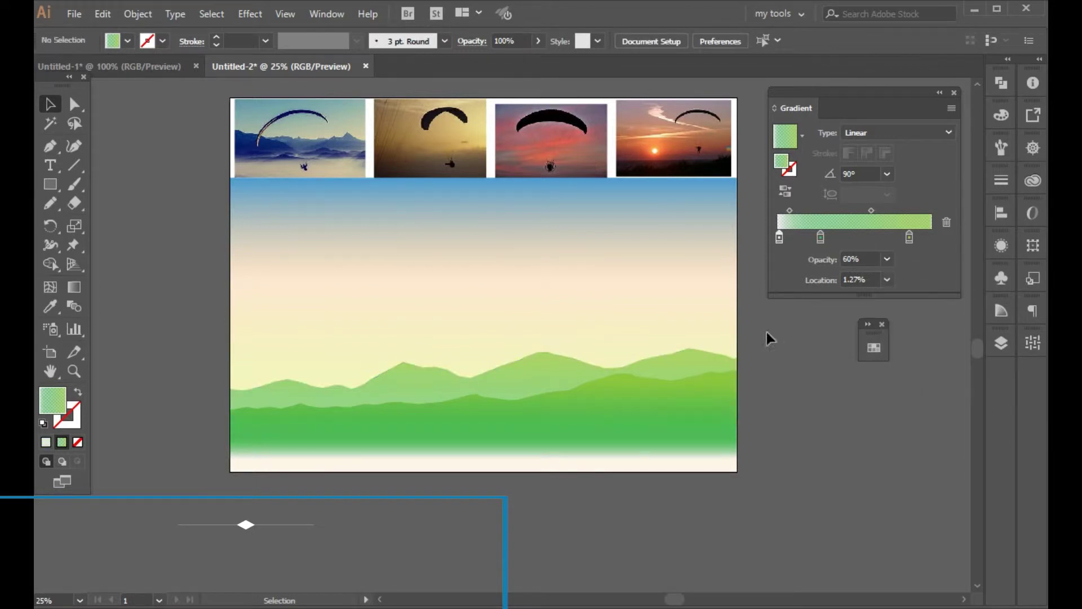
Inspect the yellow-green gradient stop of the front mountain
left_click_drag(787, 320, 762, 351)
left_click(708, 428)
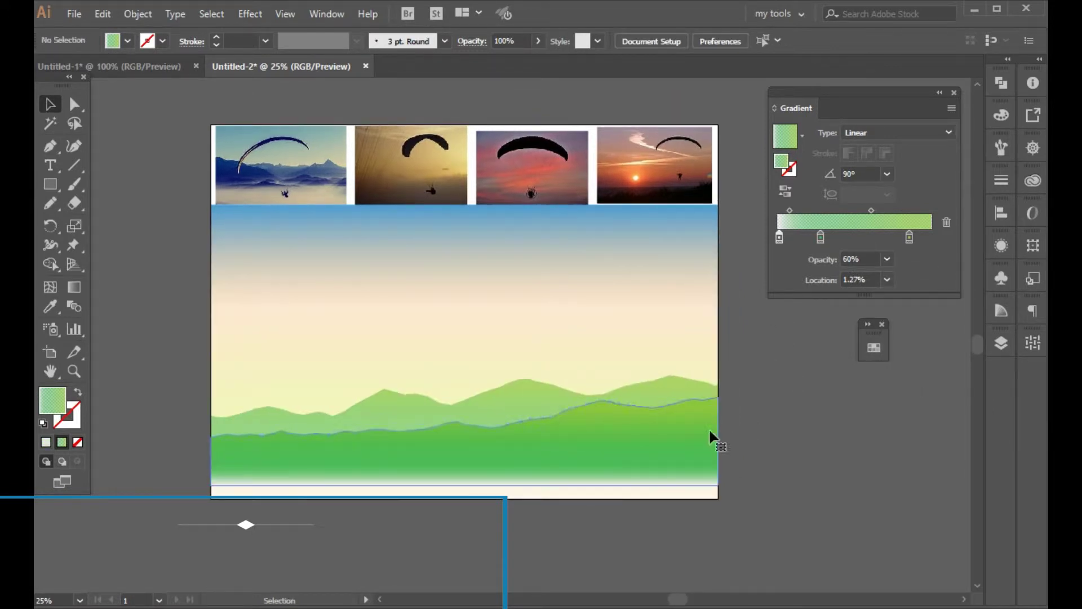
left_click(909, 234)
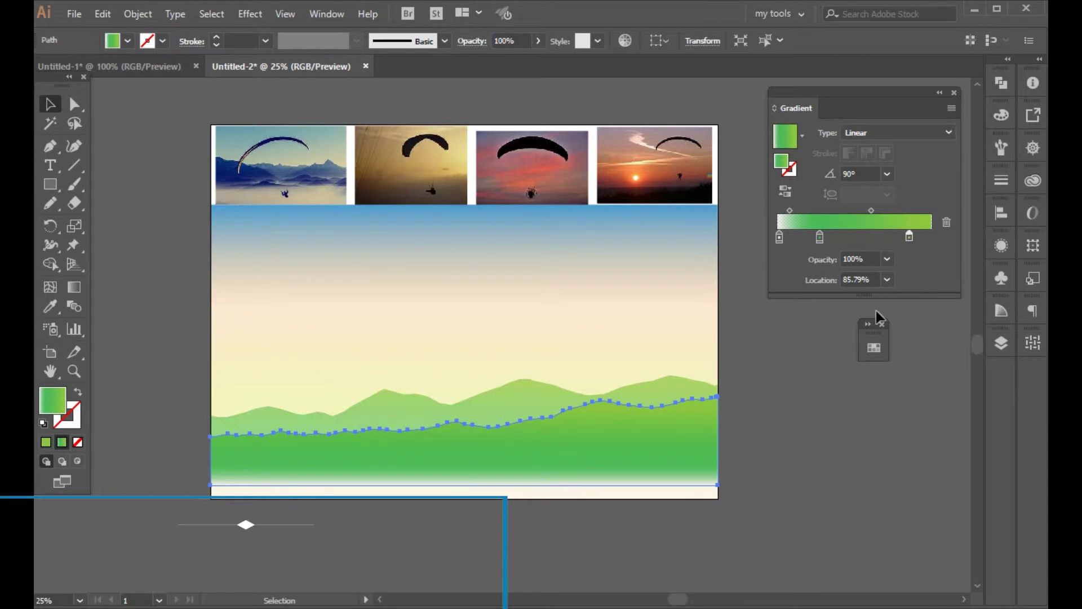
left_click(781, 331)
left_click(641, 424)
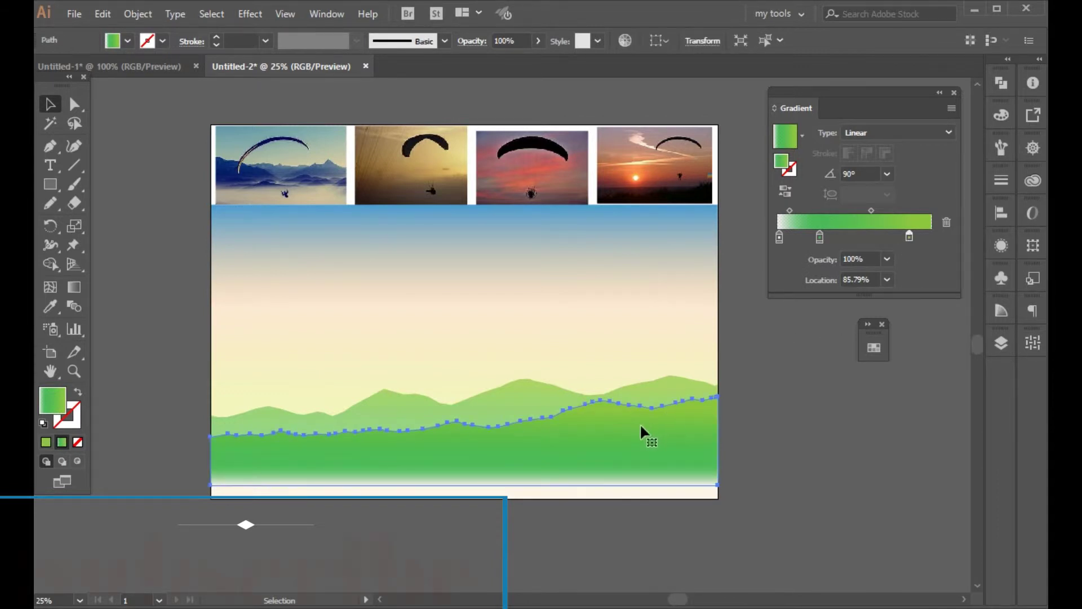
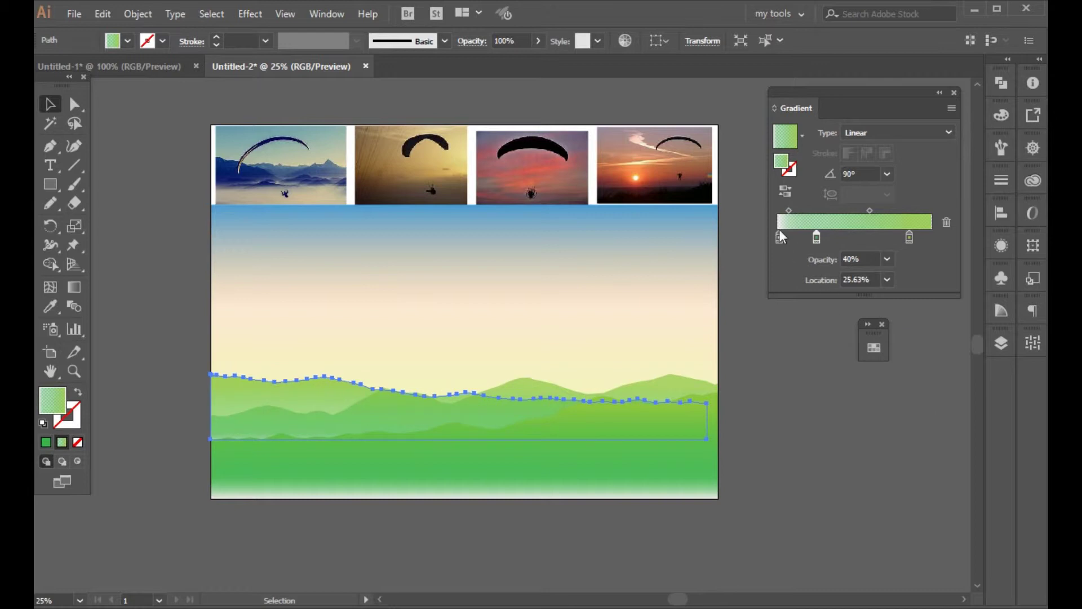
Set the farthest mountain's light grey gradient stop to 30% opacity and its yellow-green stop to 50%
left_click(888, 258)
left_click(917, 331)
left_click(887, 259)
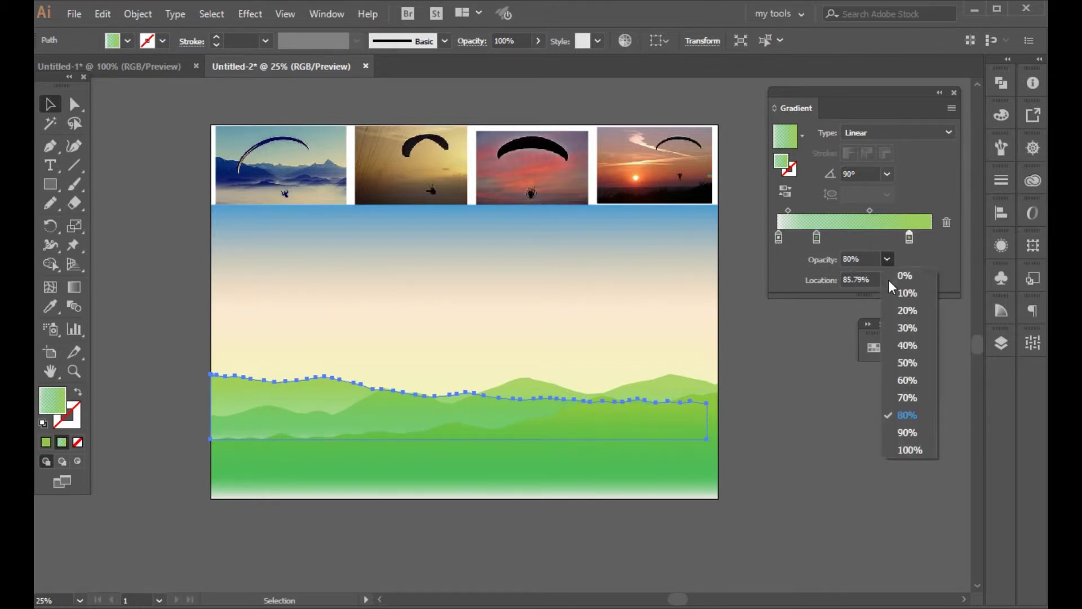
left_click(907, 362)
left_click(754, 367)
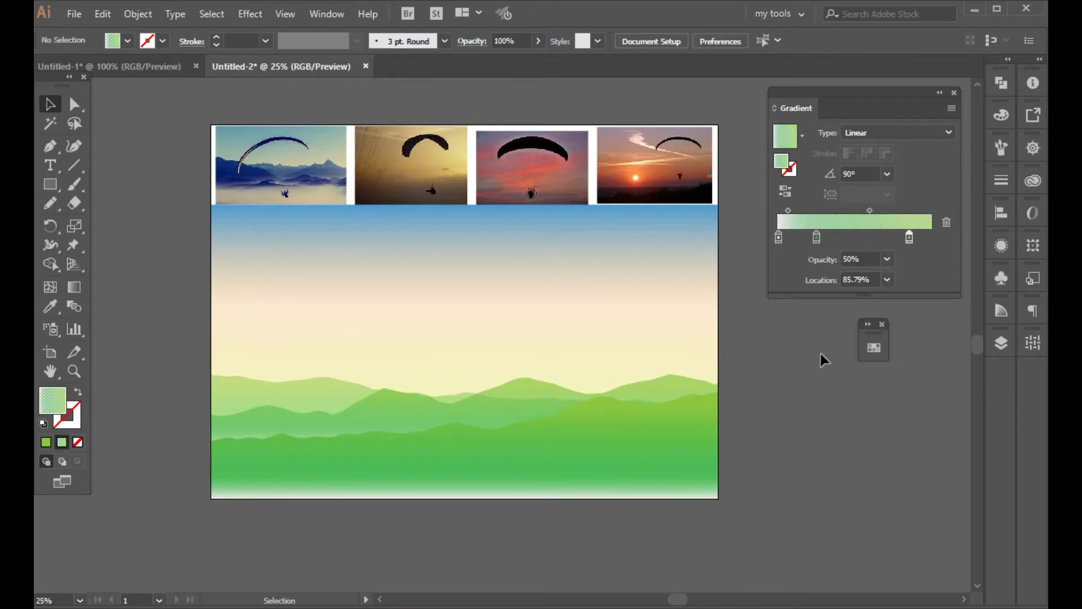
Add a gradient stop to the middle mountain at about 78%, just before its yellow-green stop
scroll(733, 397, "up", 1)
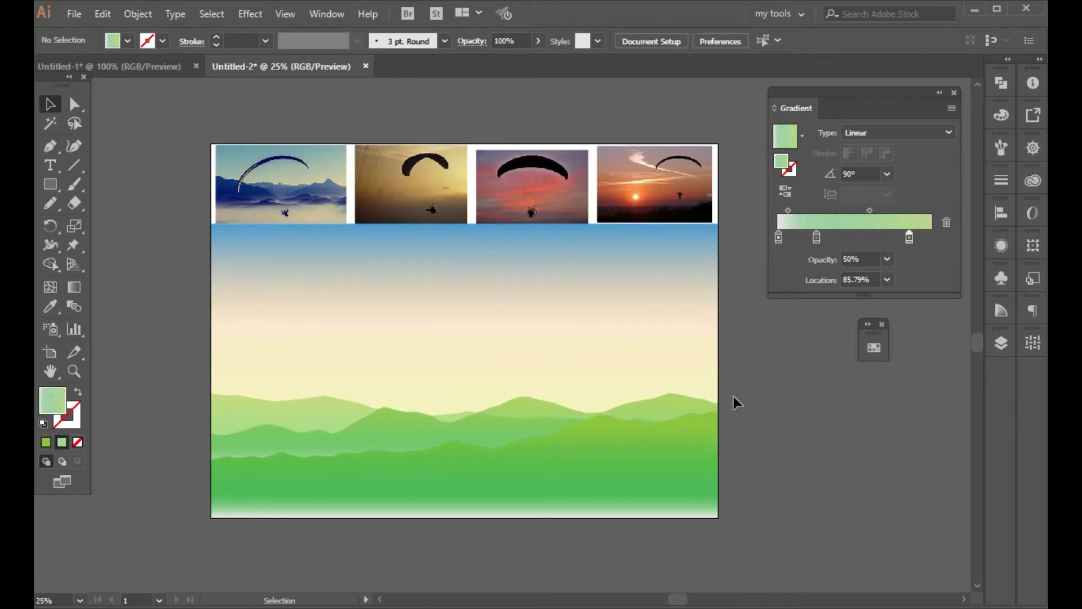
left_click(544, 426)
left_click(896, 237)
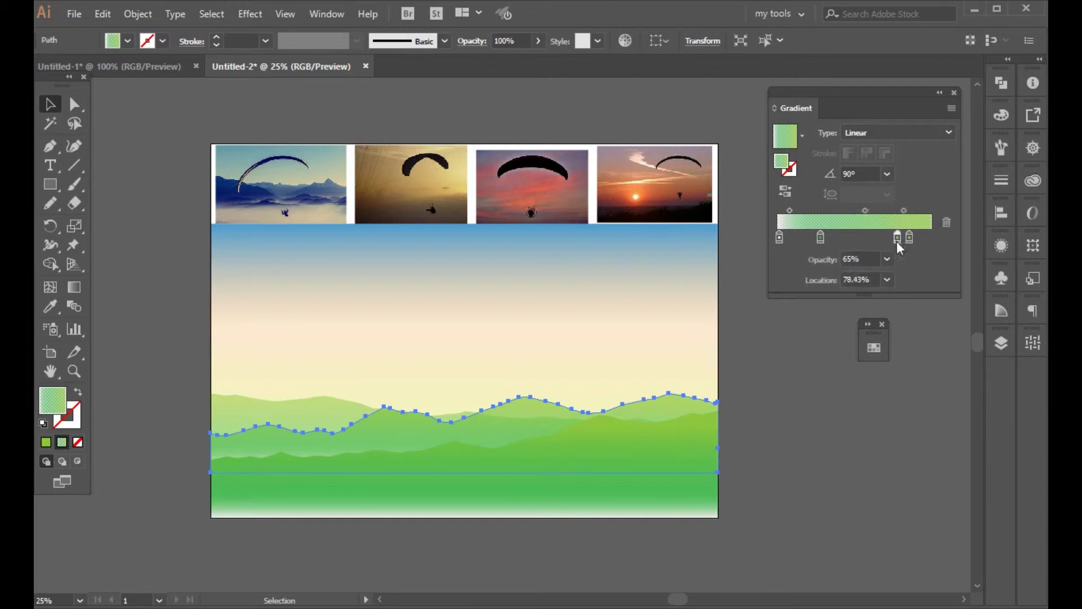
left_click(774, 368)
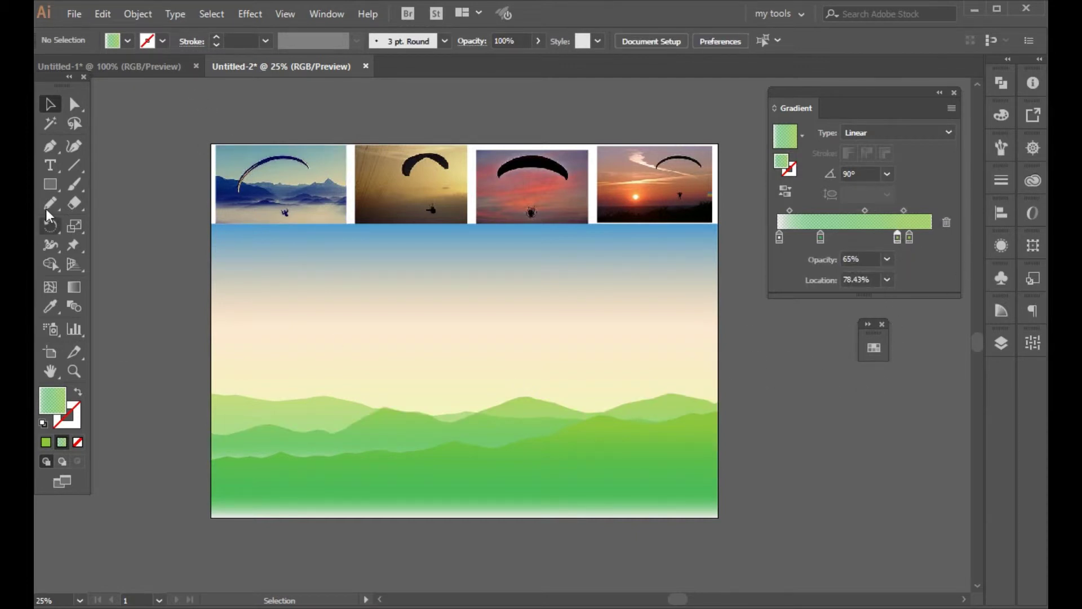
Draw a small sun circle over the far ridge on the left and fill it with a light grey to yellow linear gradient
left_click_drag(50, 184, 124, 222)
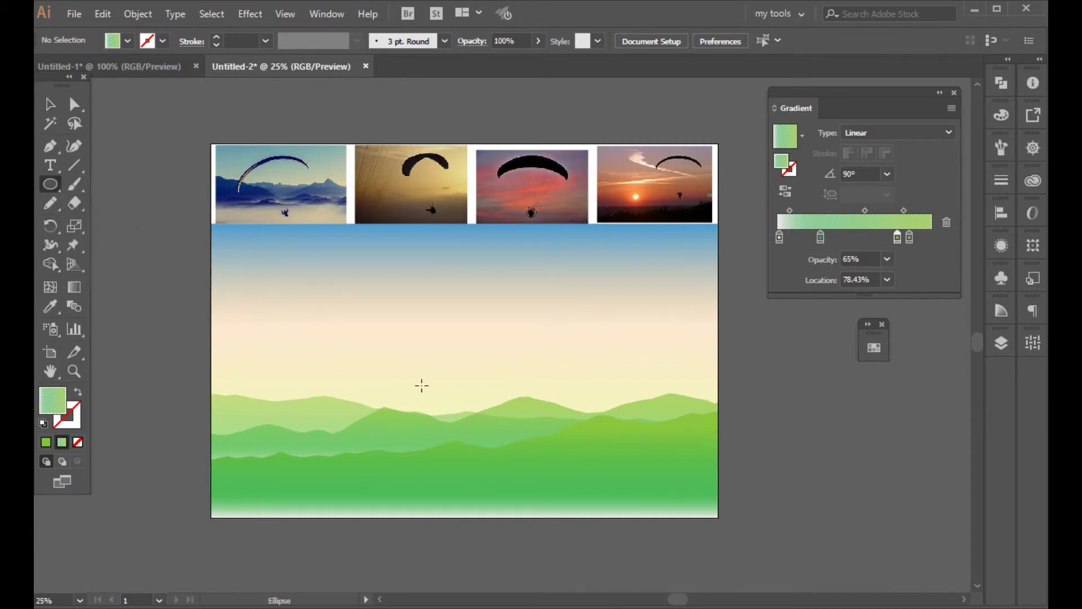
left_click_drag(282, 382, 313, 413)
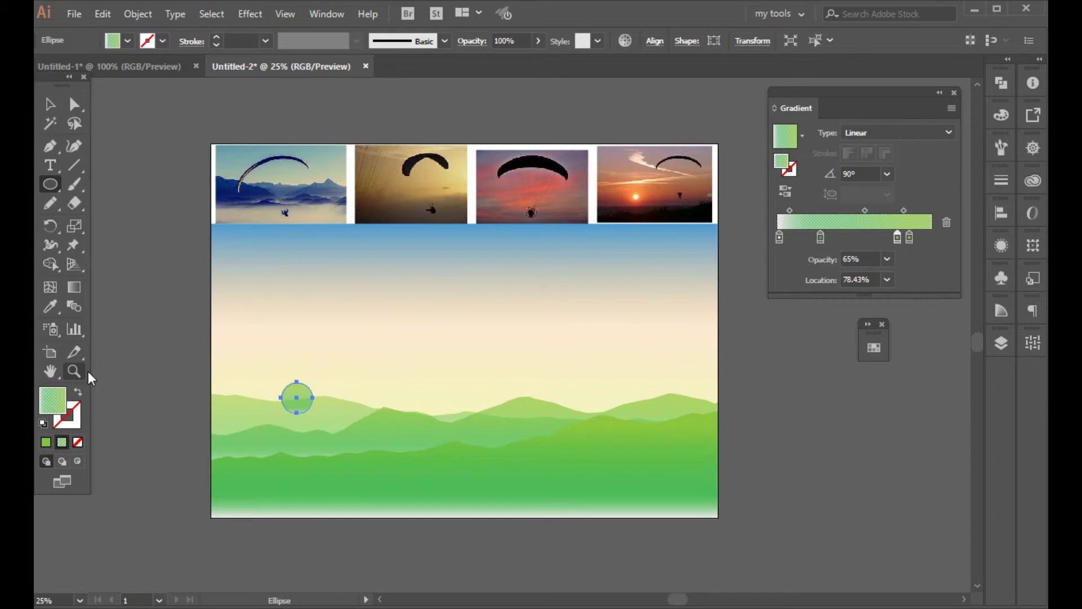
left_click(874, 348)
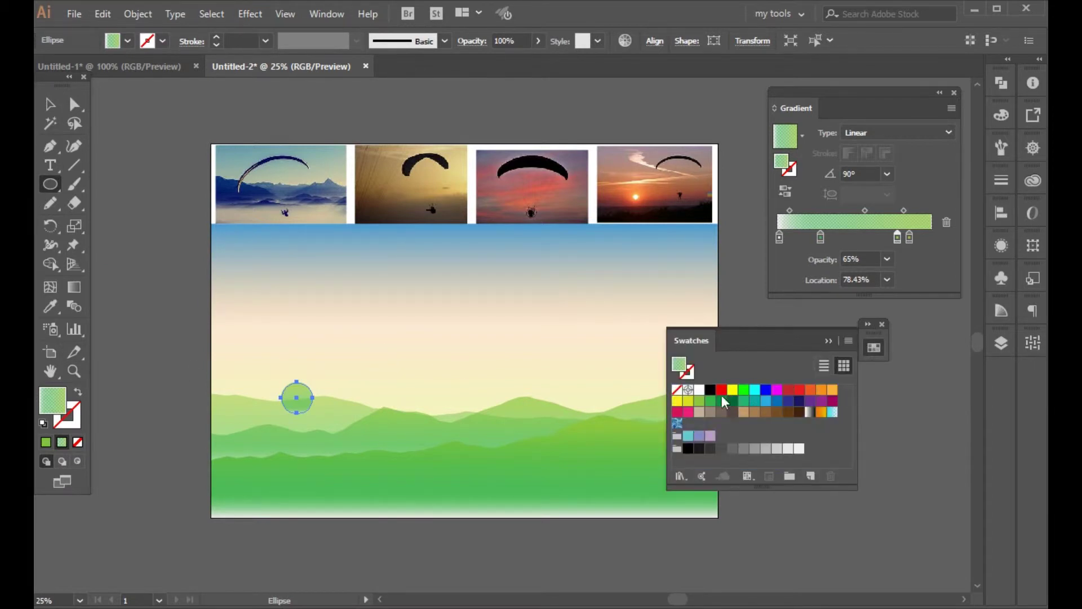
left_click_drag(733, 392, 914, 269)
left_click(907, 239)
left_click_drag(820, 237, 877, 236)
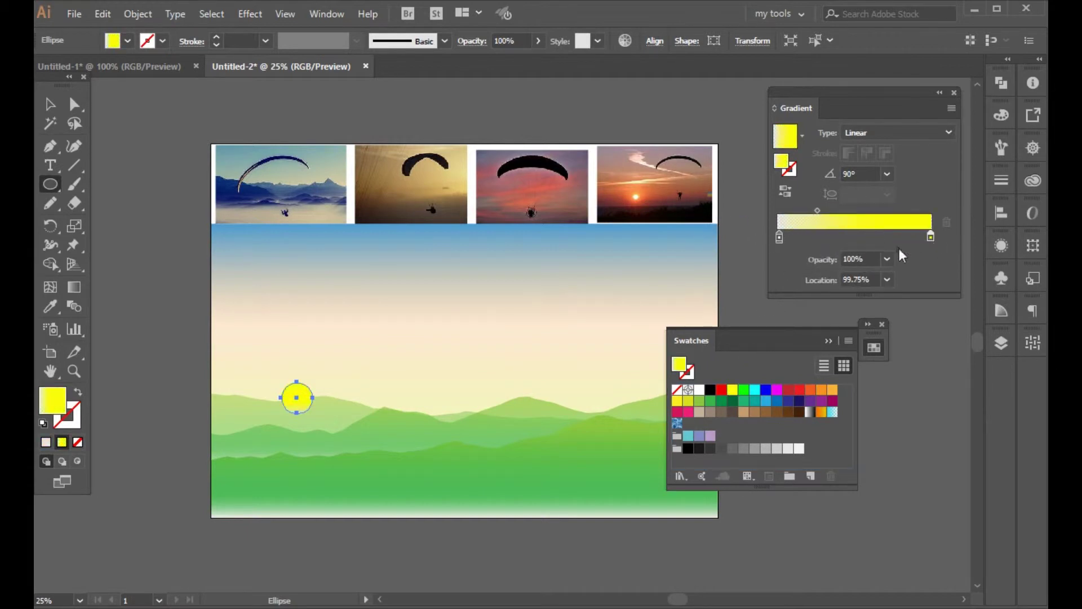
Set the sun's yellow gradient stop to 70% opacity and its grey stop to 0% opacity at about 34%
left_click(887, 260)
left_click(900, 398)
left_click_drag(781, 237, 813, 240)
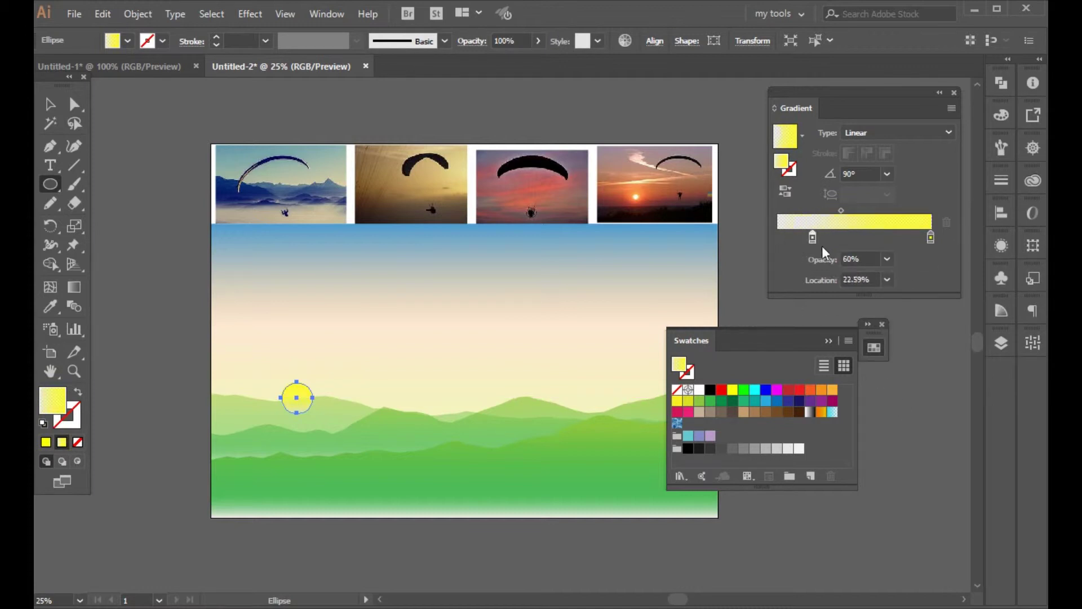
left_click(886, 259)
left_click(903, 277)
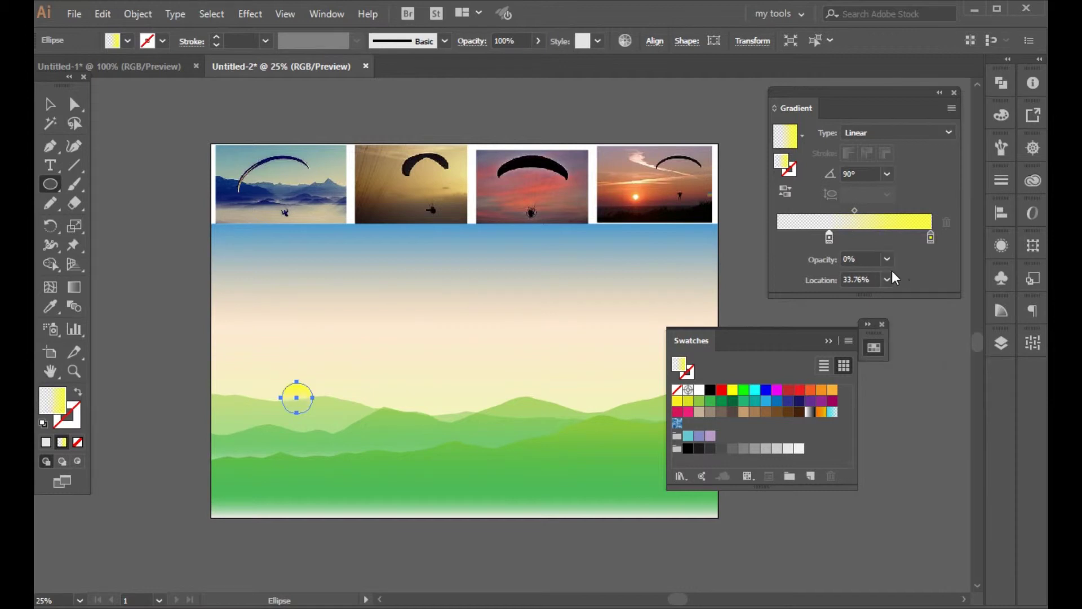
Move the sun circle slightly up and to the left along the far ridge
key("v")
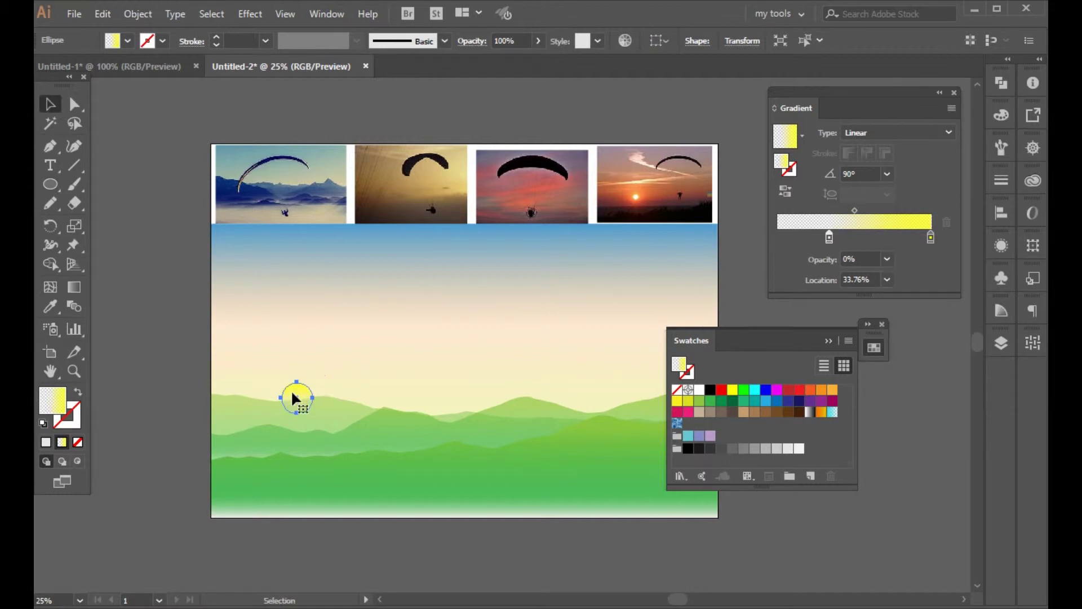
left_click_drag(282, 389, 277, 389)
left_click(152, 337)
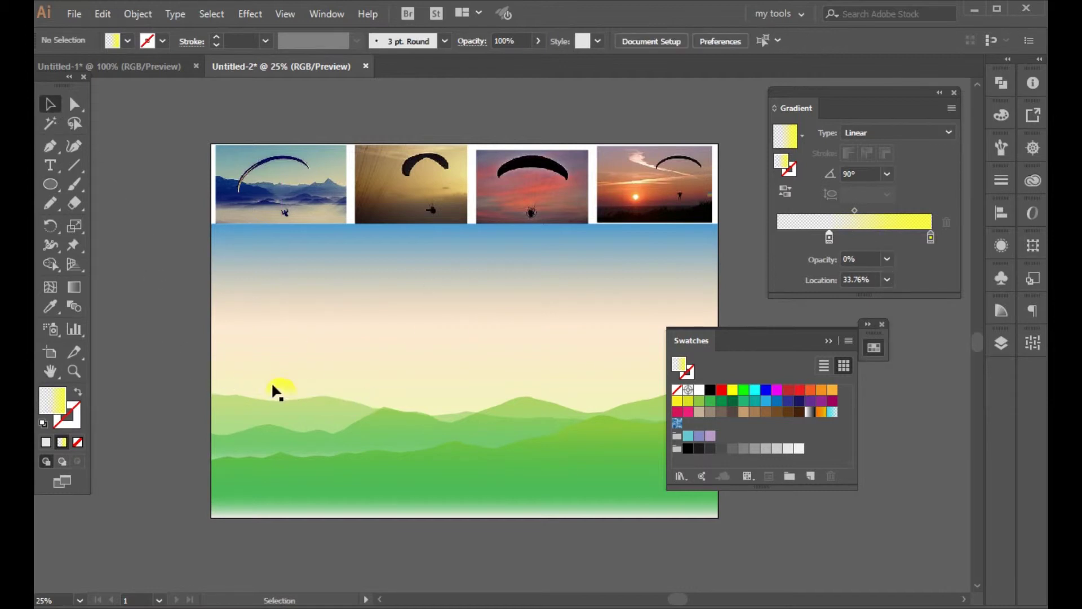
Return the sun's grey gradient stop to the start of the gradient and shift the midpoint to about 22.67%
left_click_drag(855, 216, 811, 208)
left_click(131, 221)
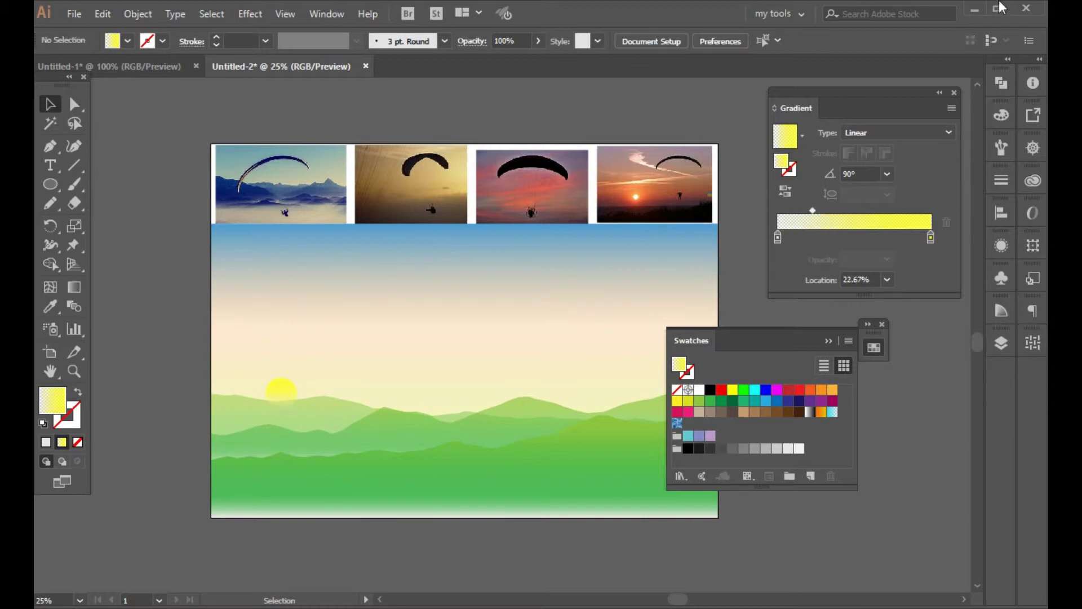
Send the sun circle to the back of the stacking order, behind the mountains
right_click(318, 382)
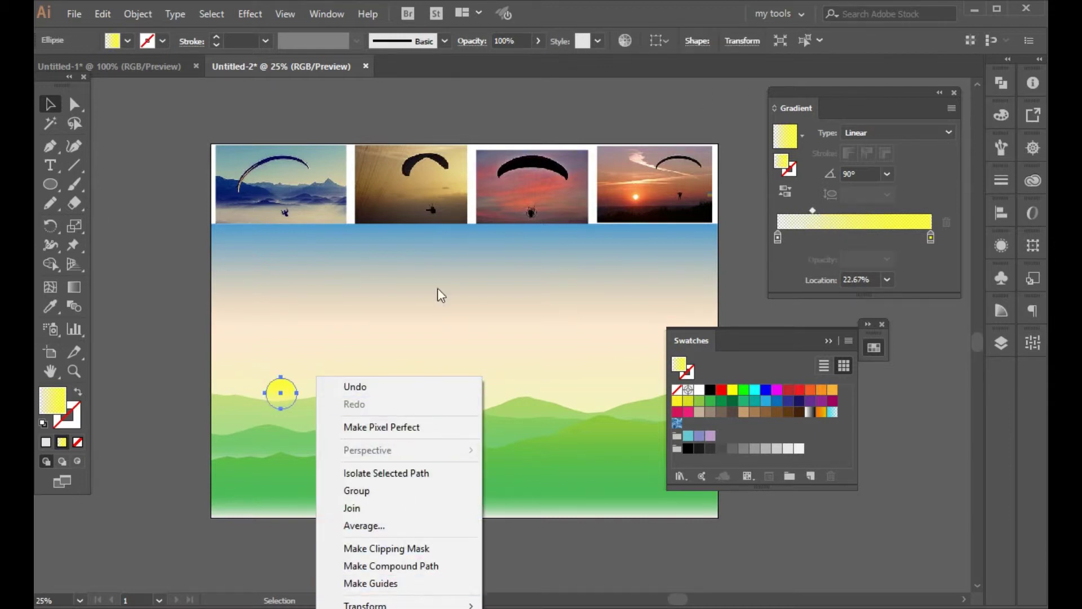
right_click(368, 274)
mouse_move(469, 525)
left_click(594, 570)
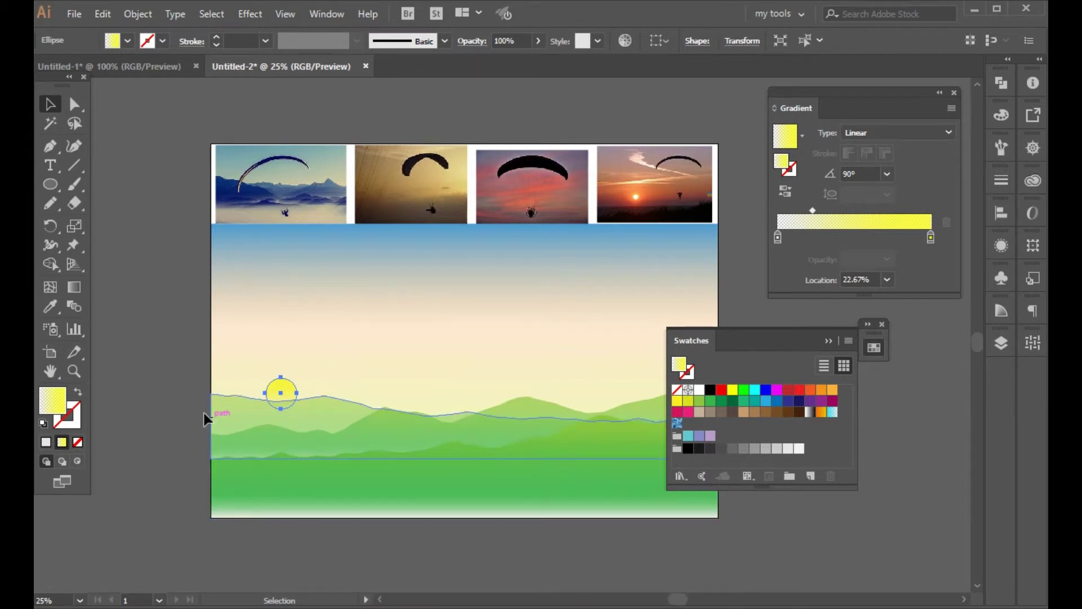
left_click(170, 468)
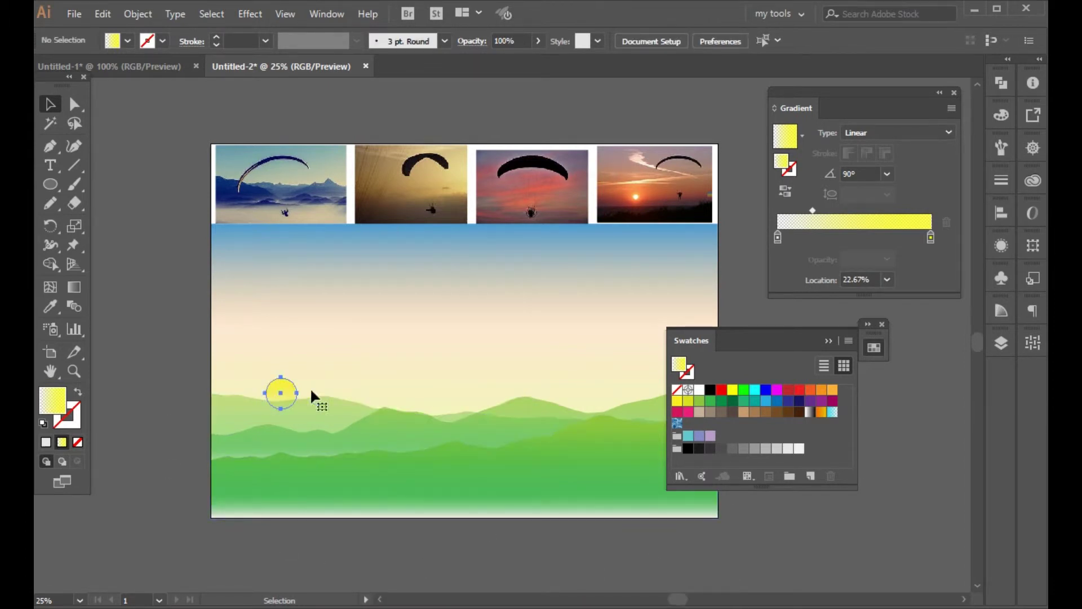
Set the sun's yellow gradient stop to 100% opacity and shift the gradient midpoint to about 35.39%
left_click(275, 401)
left_click(931, 237)
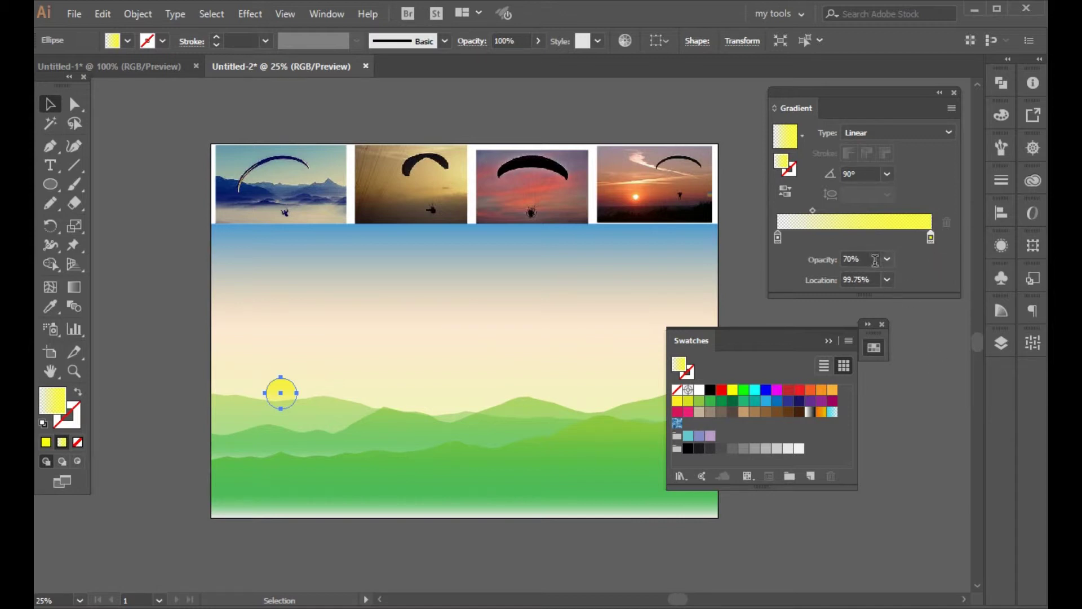
left_click(886, 259)
left_click(923, 448)
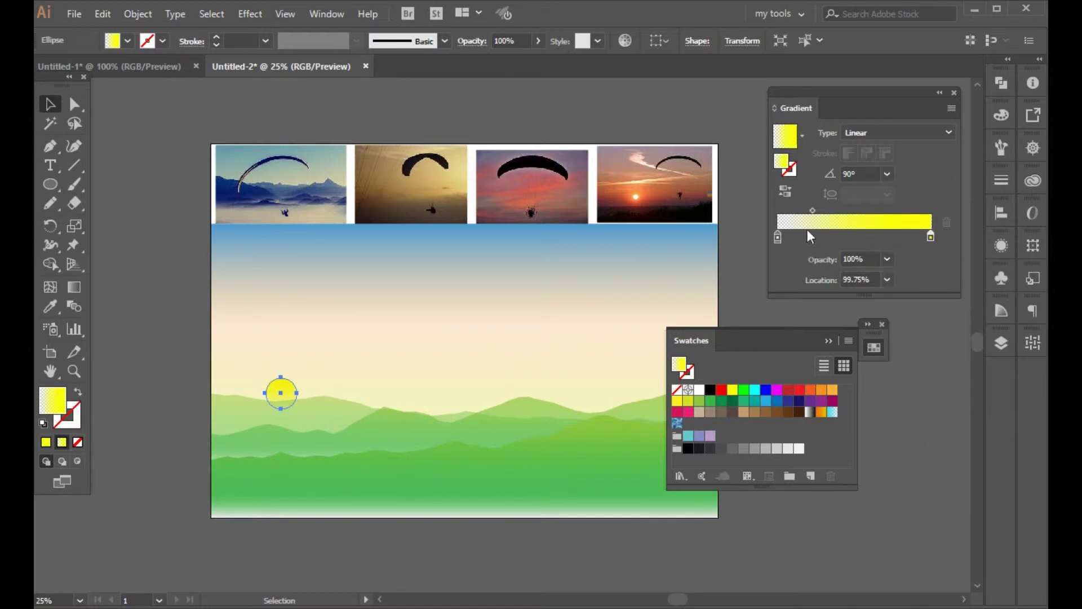
left_click_drag(812, 210, 833, 211)
left_click(139, 268)
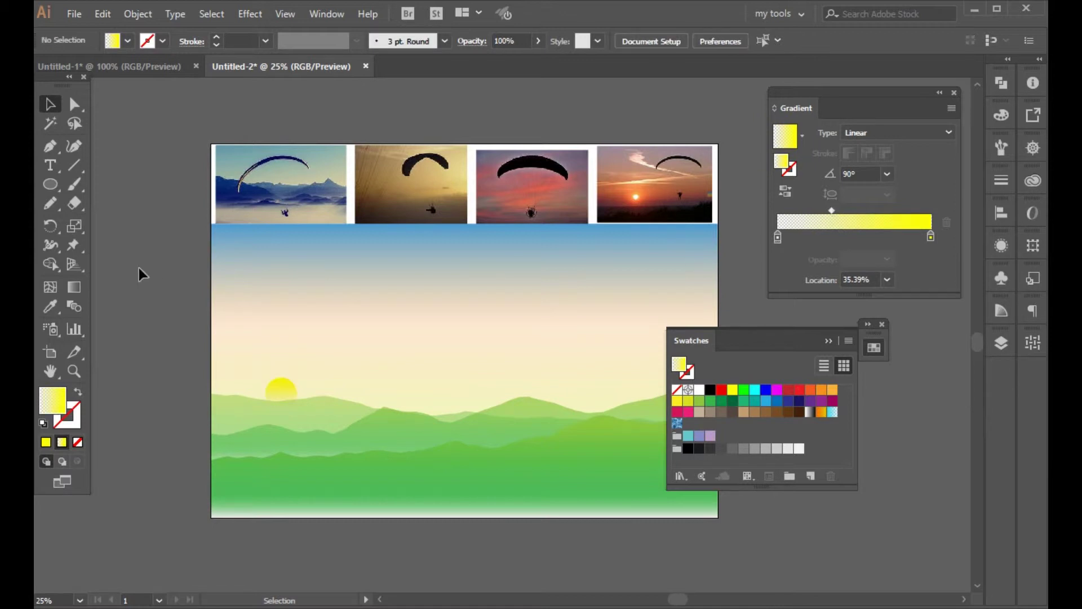
Apply a yellow Outer Glow effect to the sun circle in Screen mode with 2% opacity and 29 px blur
left_click(281, 388)
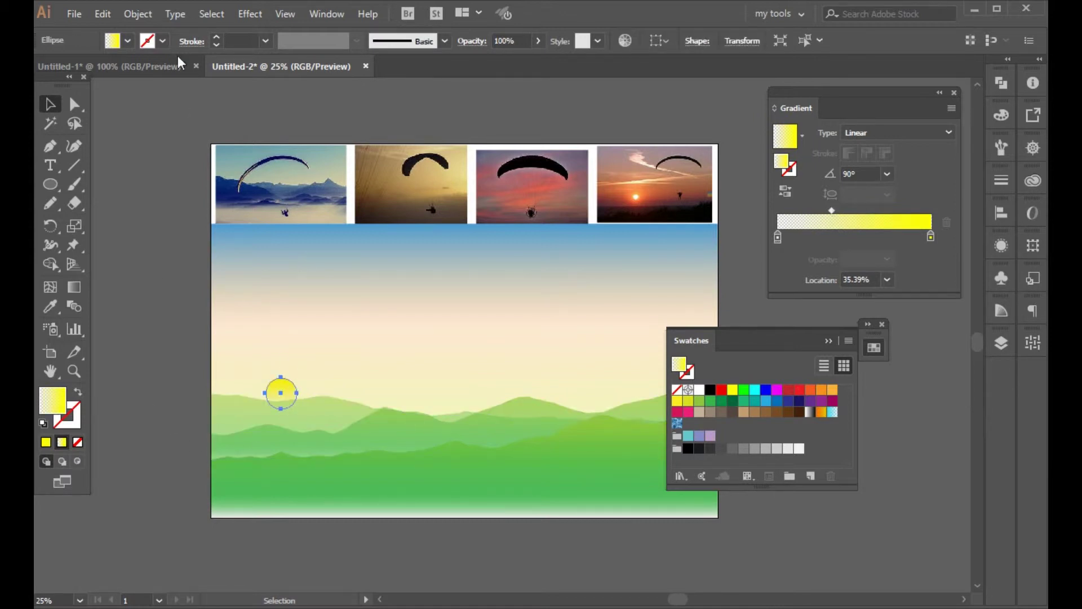
left_click(249, 14)
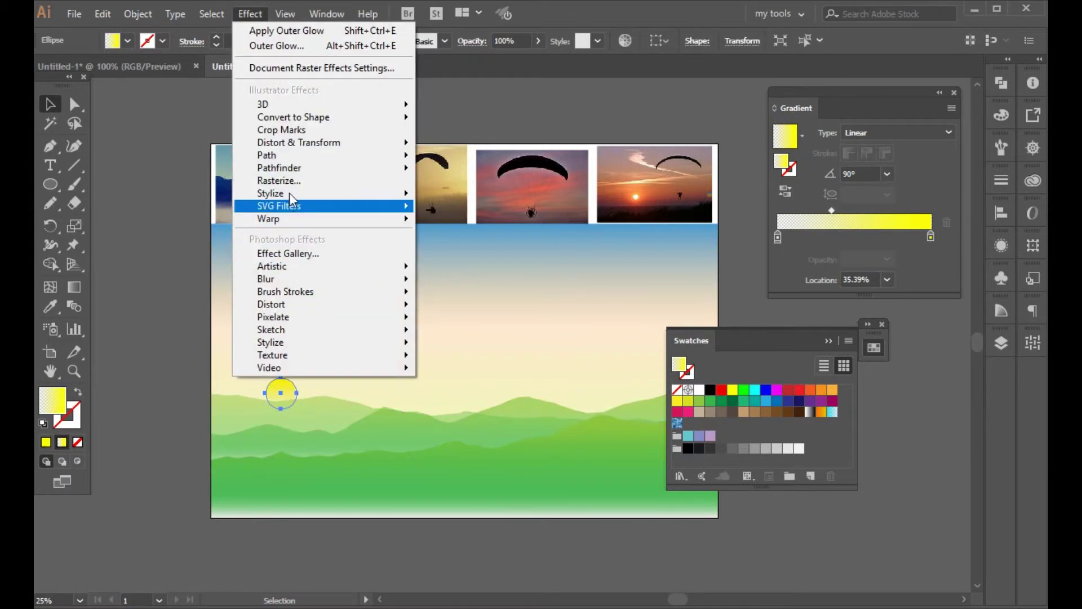
mouse_move(371, 193)
left_click(496, 248)
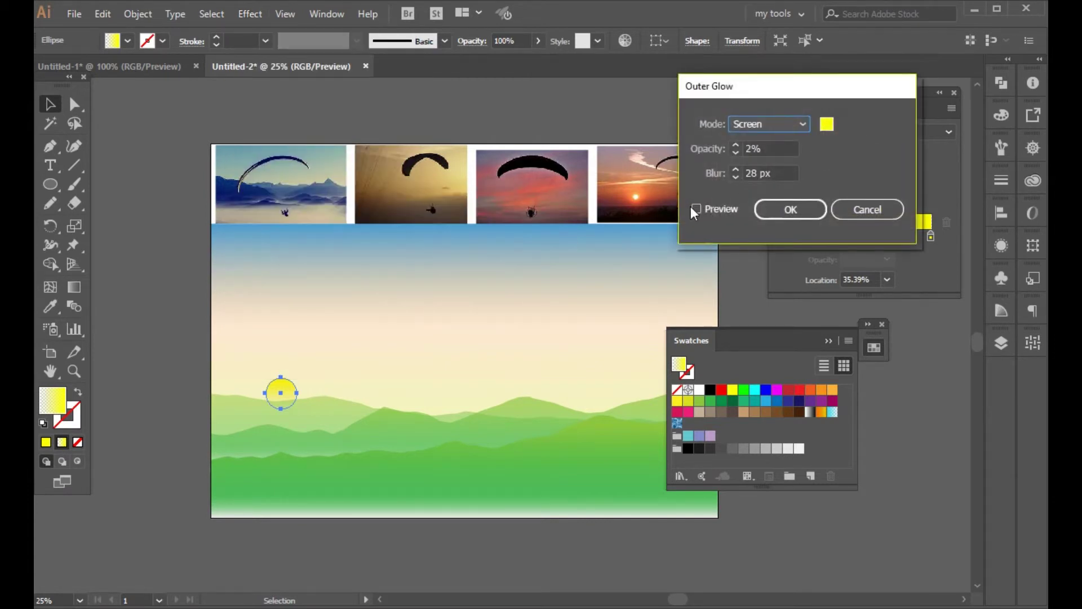
left_click(776, 148)
left_click(775, 172)
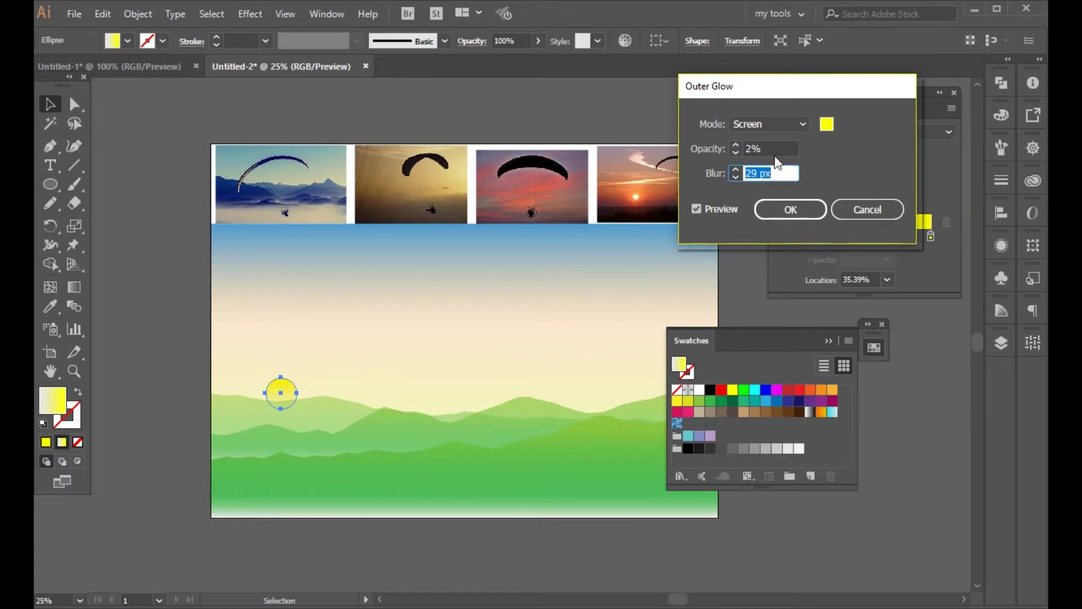
left_click(779, 149)
left_click(782, 177)
left_click(781, 208)
left_click(166, 186)
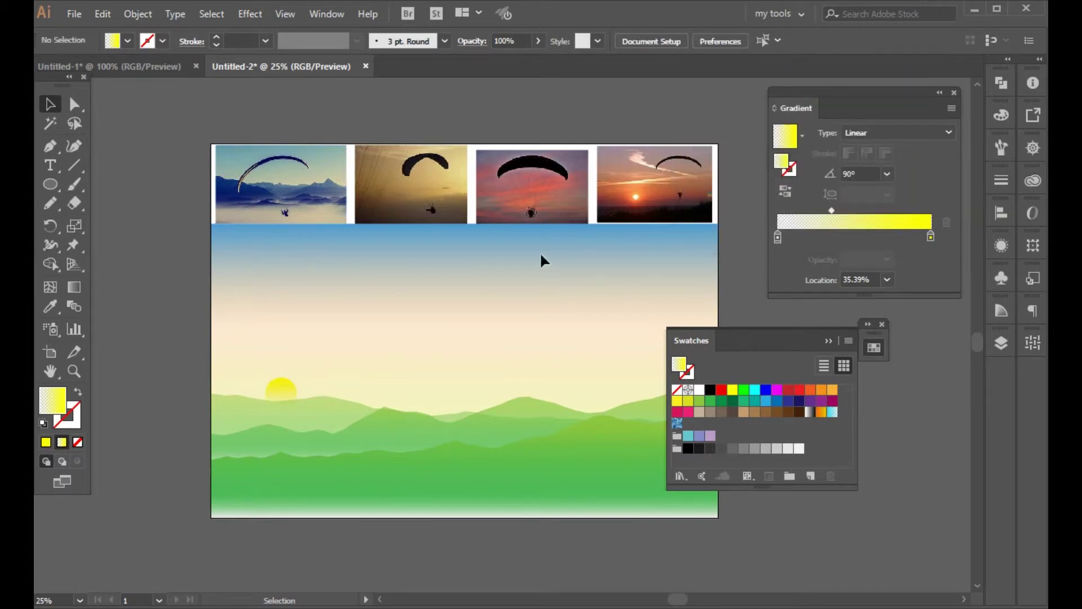
Collapse the Swatches and Gradient panels and move the Gradient panel away from the artwork
left_click(827, 340)
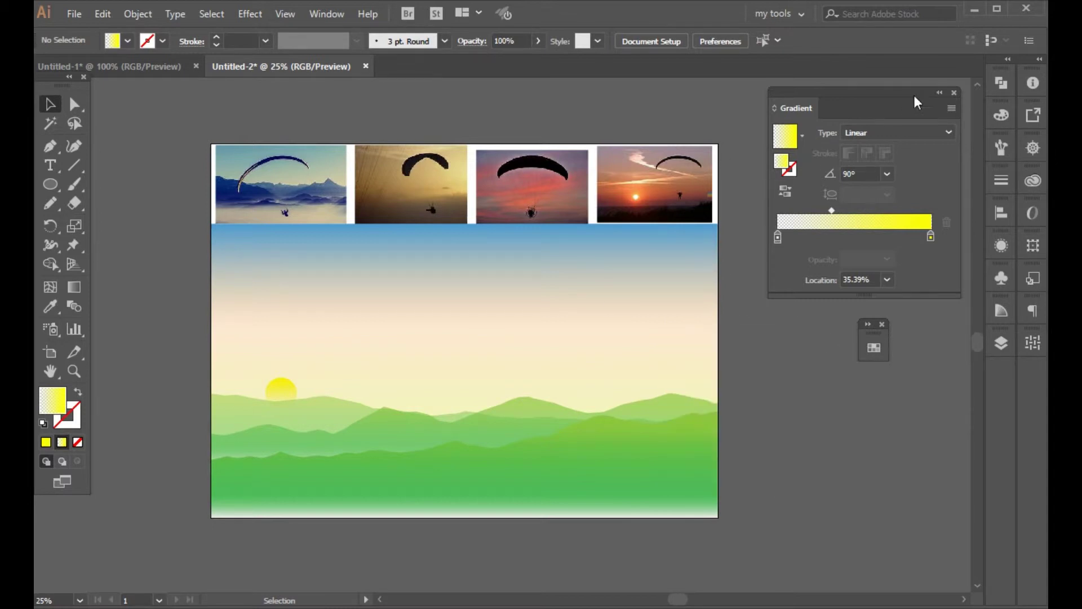
left_click(940, 93)
left_click_drag(785, 103, 902, 122)
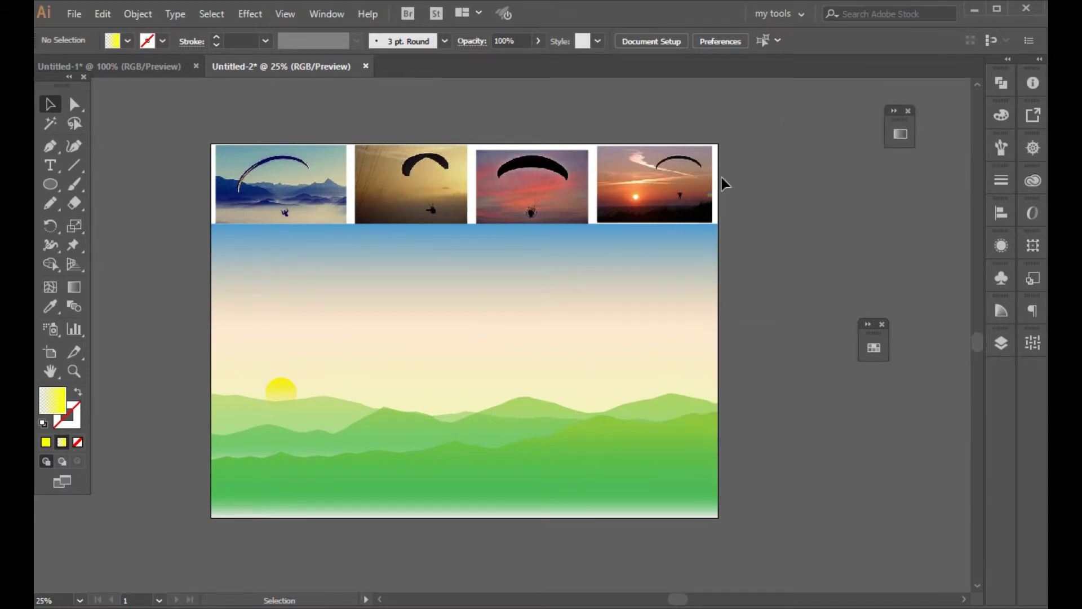
Lock the objects in Layer 1, including the mountains and the sun ellipse
left_click(1001, 342)
left_click(823, 443)
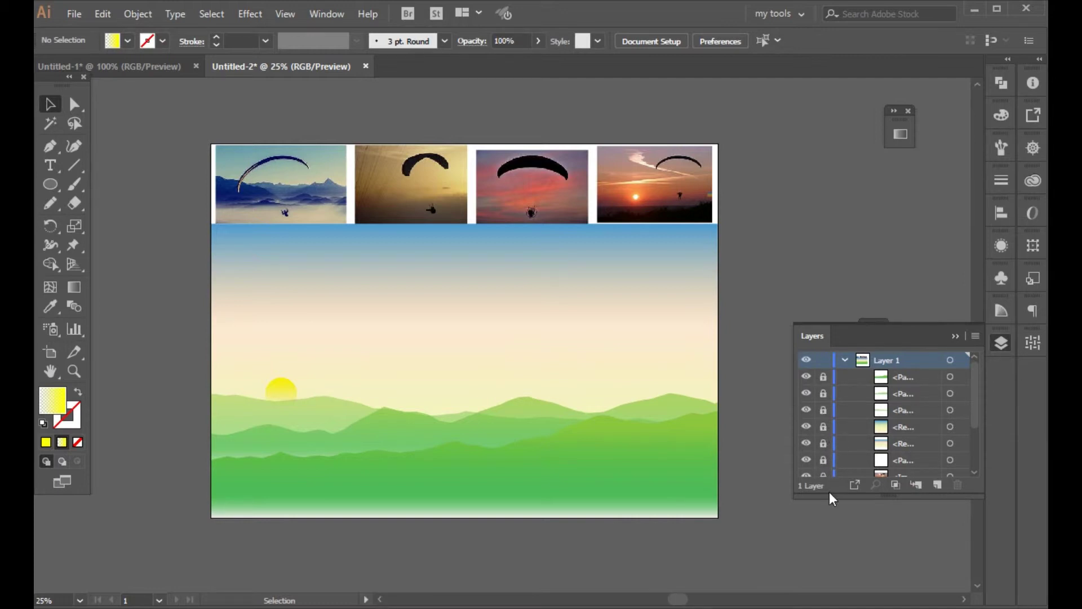
scroll(847, 407, "down", 3)
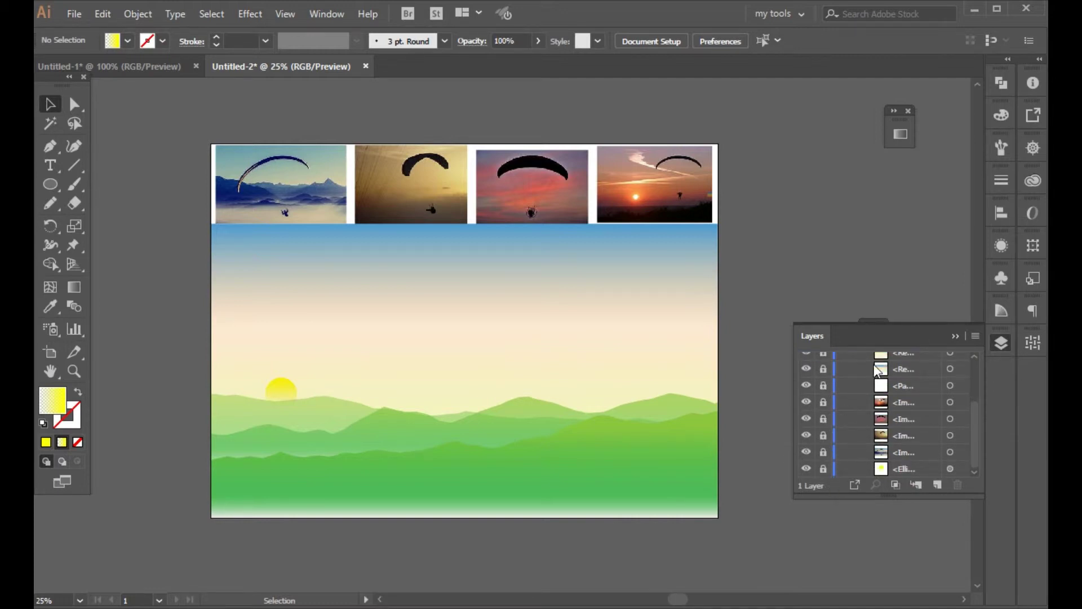
scroll(875, 362, "up", 3)
left_click(947, 337)
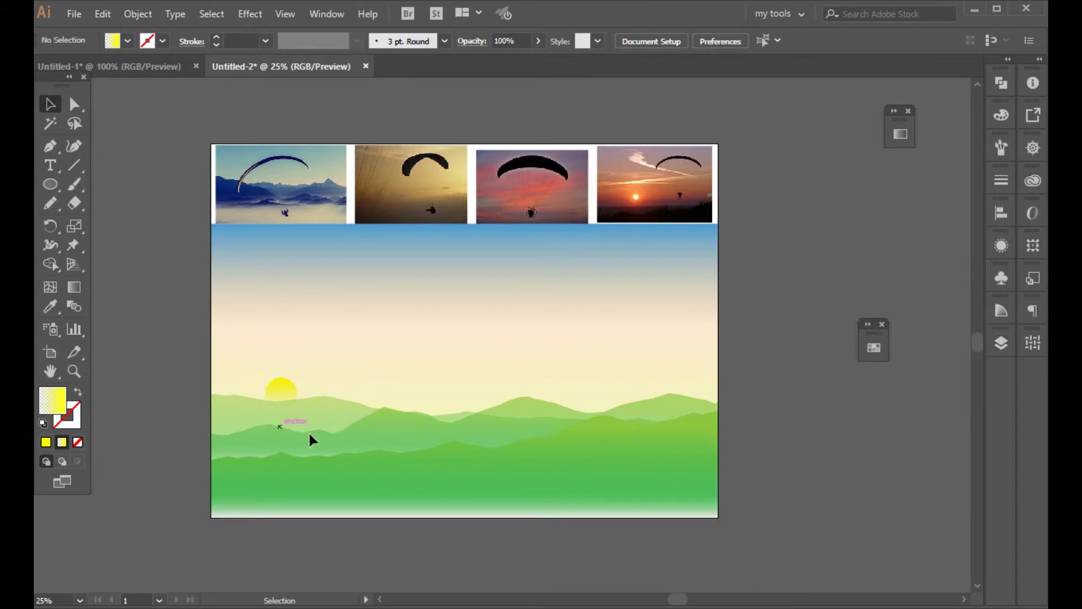
With the Pen tool, start outlining the paraglider canopy in the blue mountain reference photo, placing the first anchor points around its pointed right tip
left_click(50, 146)
scroll(403, 189, "up", 3)
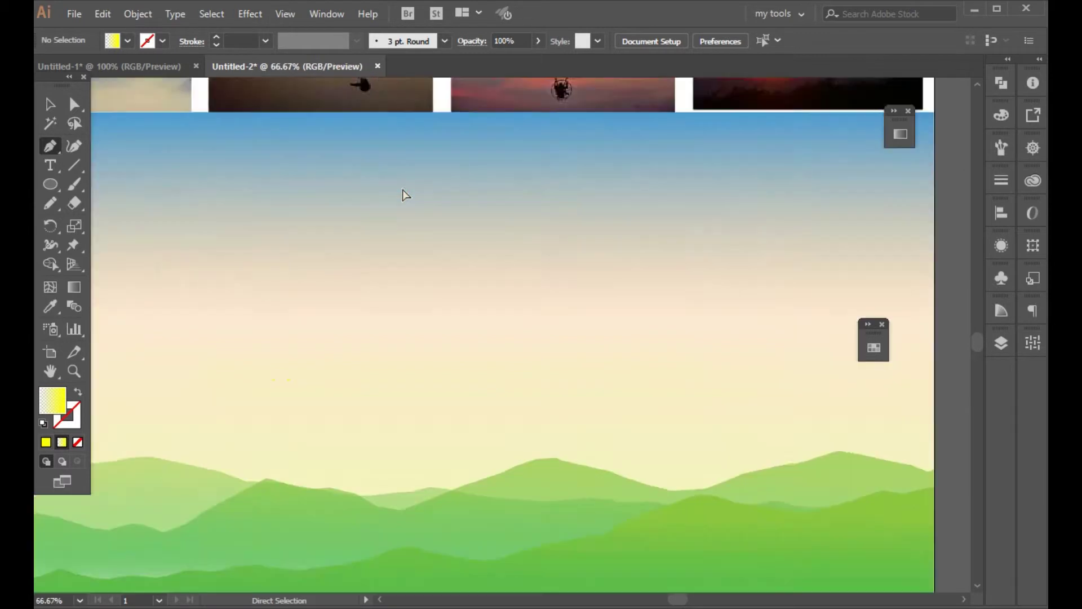
left_click_drag(404, 186, 721, 480)
left_click_drag(342, 395, 419, 467)
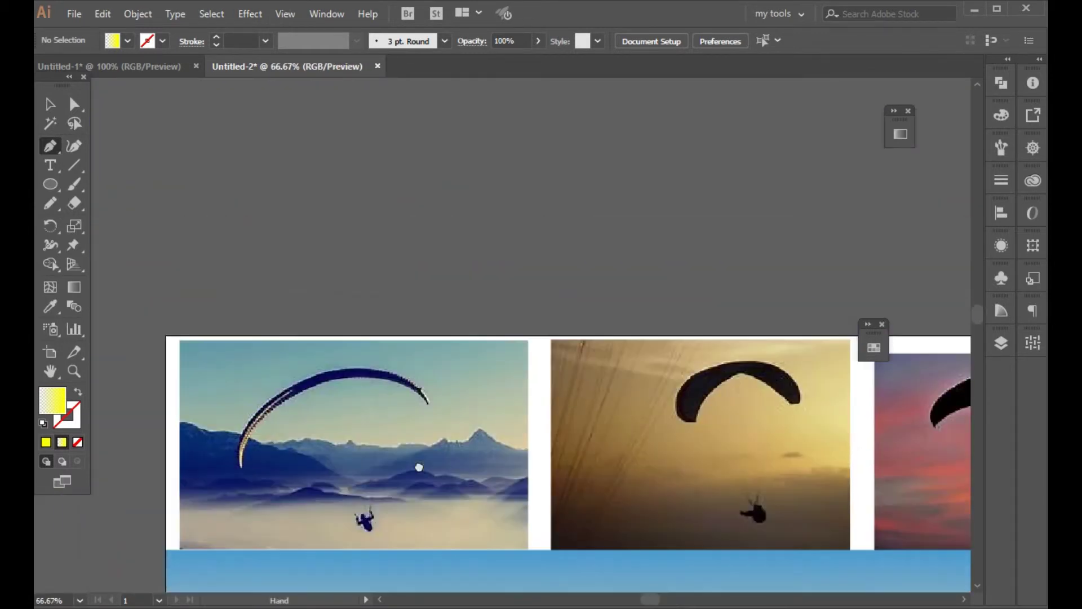
scroll(420, 458, "up", 3)
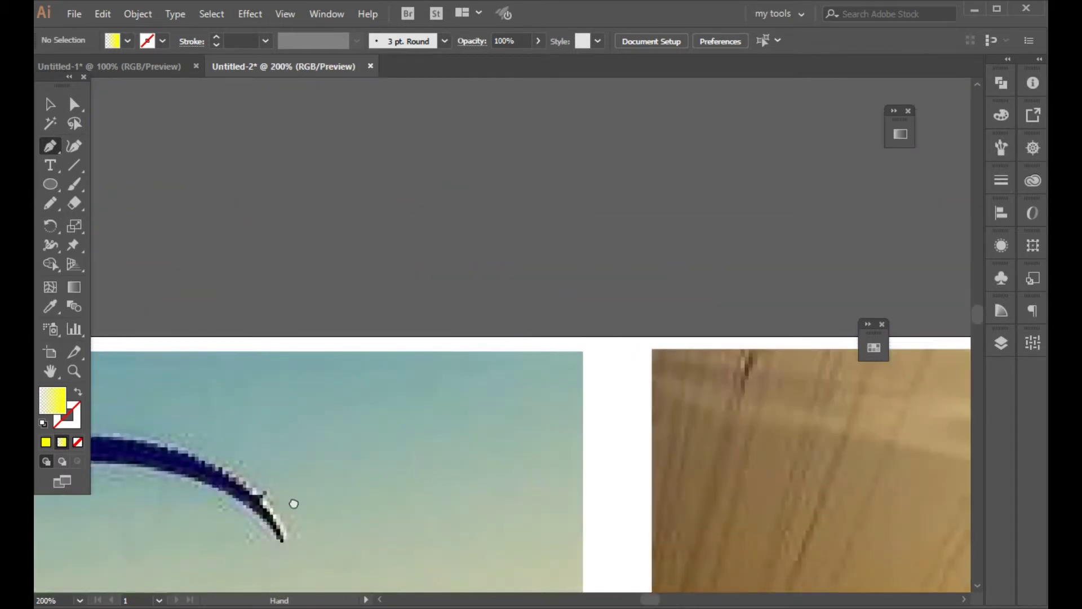
left_click_drag(294, 504, 755, 386)
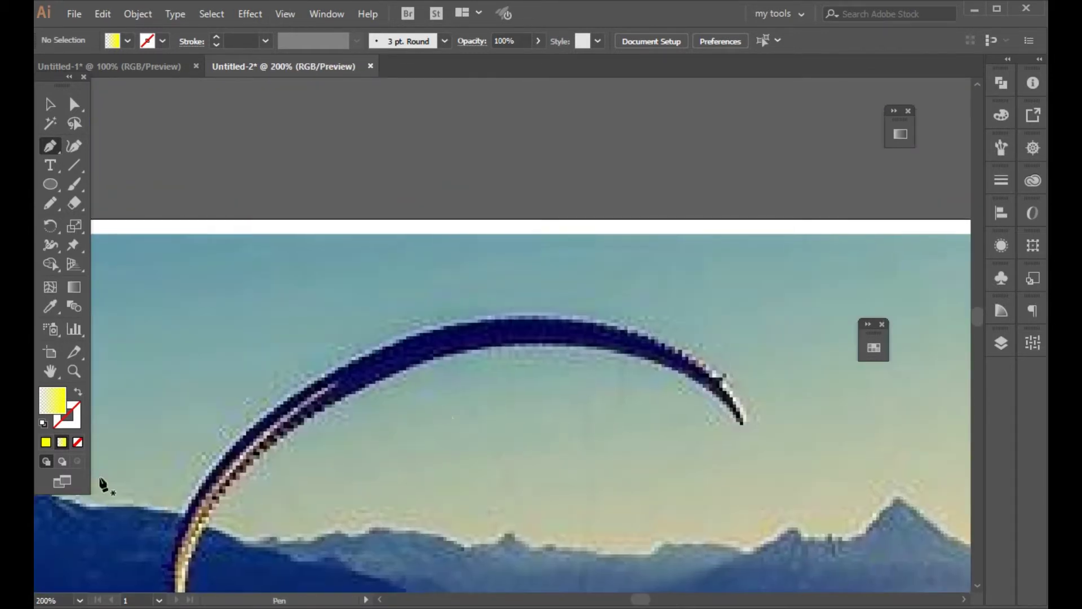
left_click(739, 423)
scroll(739, 427, "up", 8)
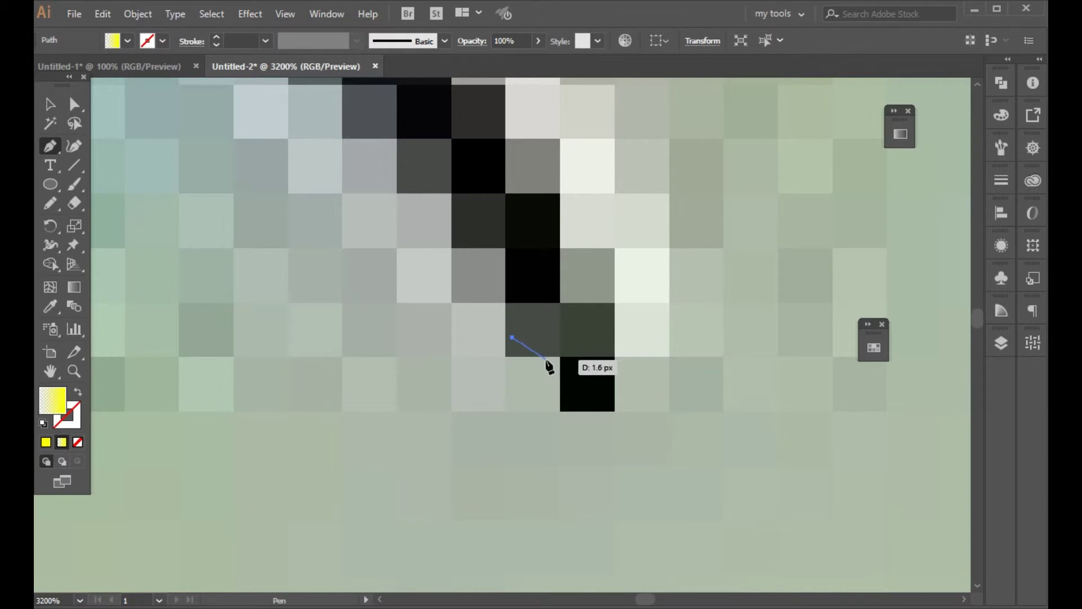
left_click(534, 356)
left_click(562, 383)
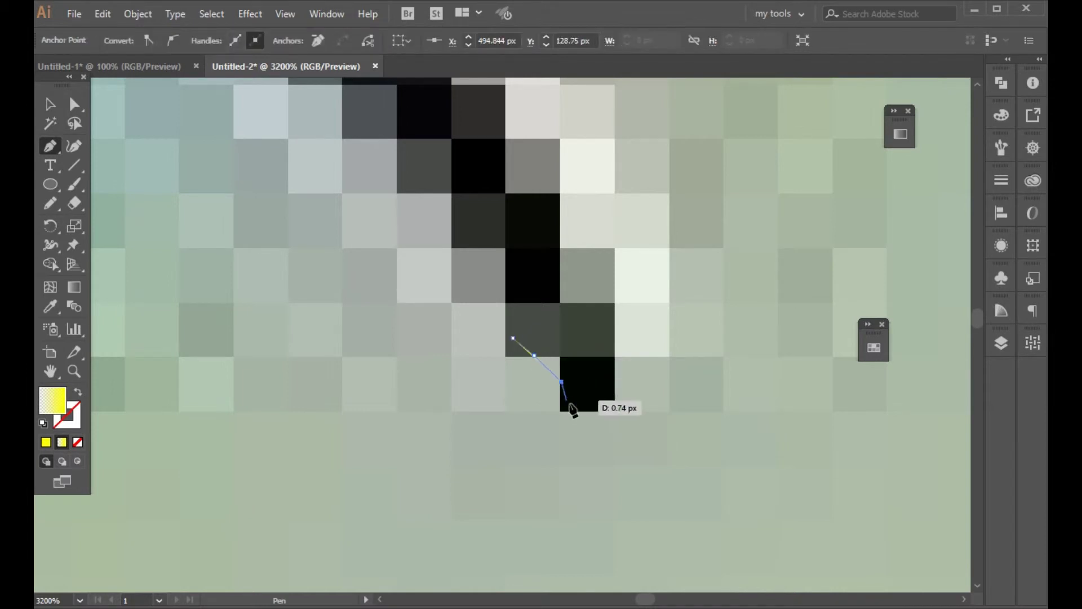
left_click(580, 410)
left_click(612, 410)
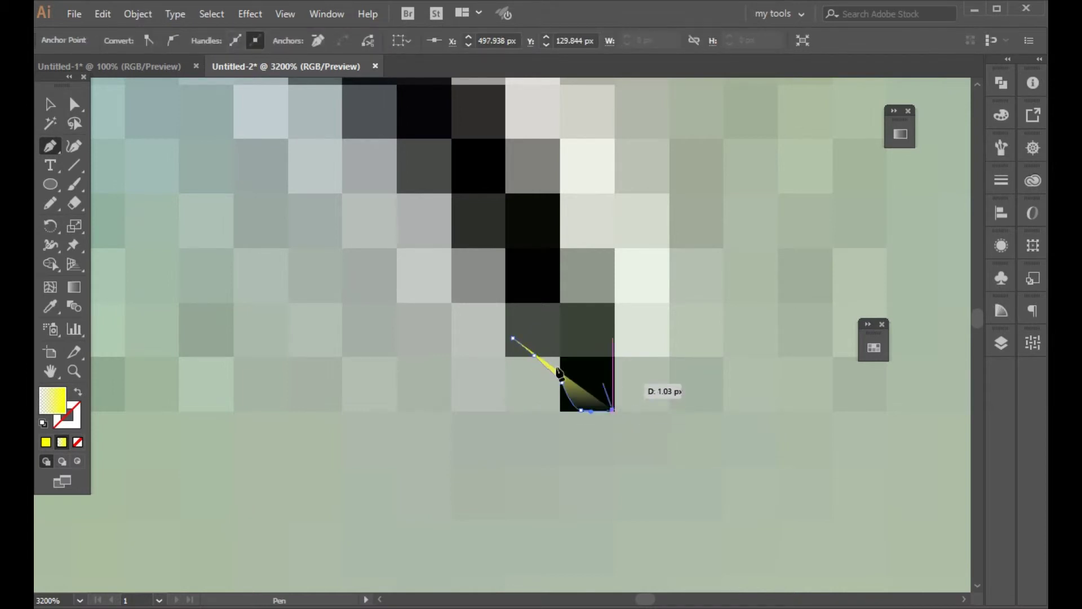
Swap the path's fill and stroke so it is only outlined, and set the stroke weight to 0.25 pt
left_click(79, 395)
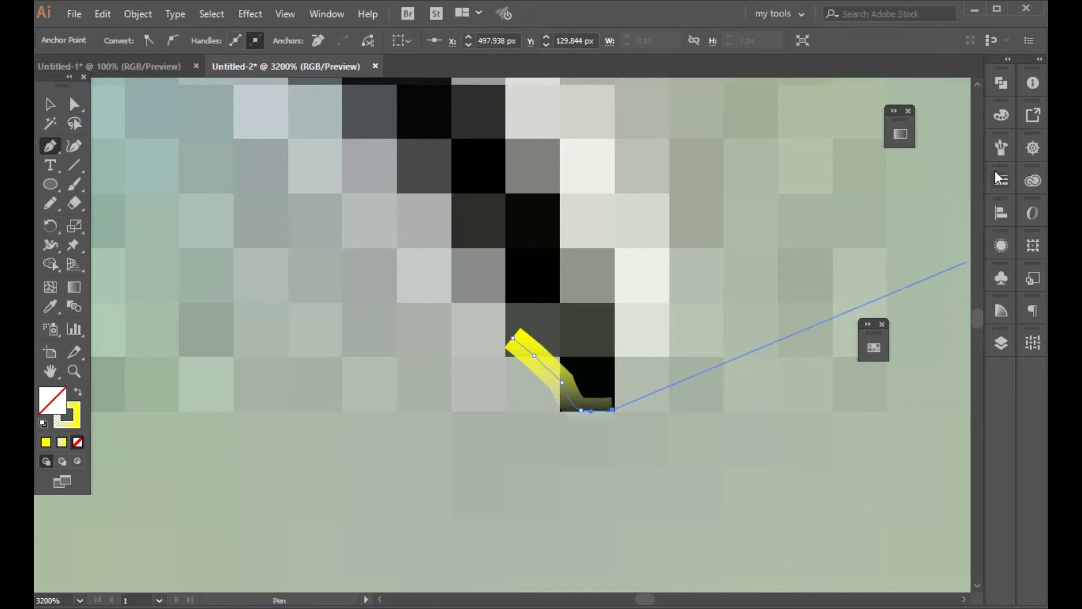
left_click(1001, 180)
left_click(914, 197)
left_click(927, 213)
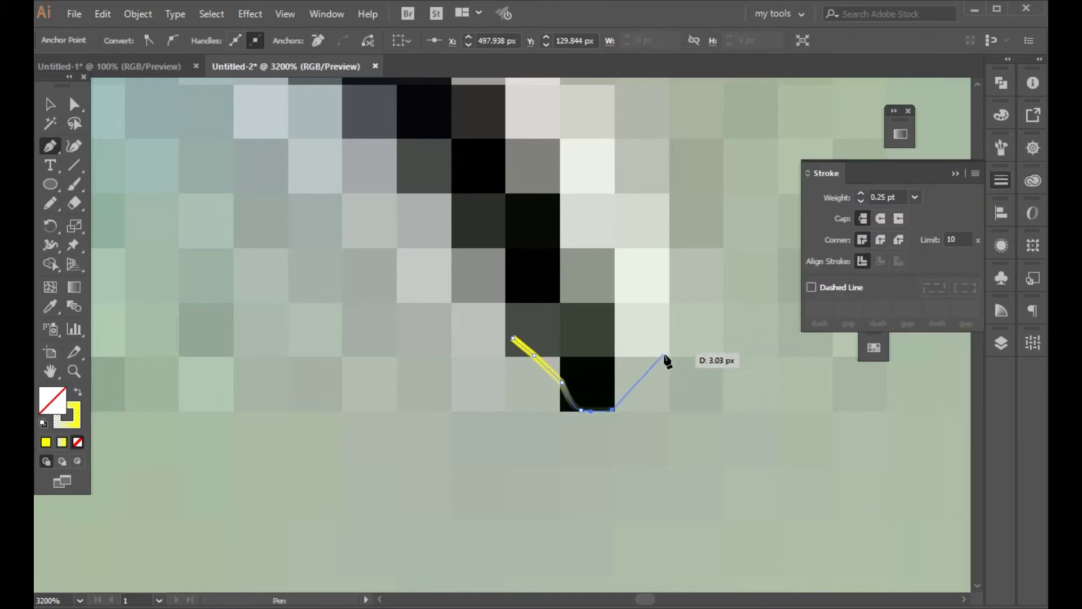
Continue the Pen outline from the right tip along the canopy's outer upper edge, following the dark pixels of the wing
left_click(615, 364)
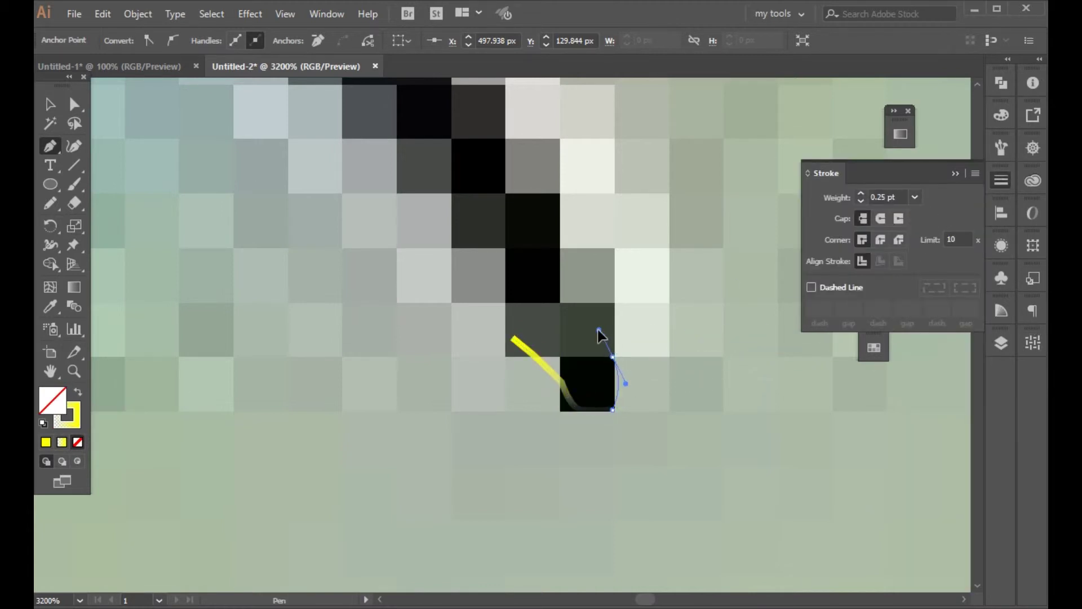
left_click_drag(601, 331, 574, 590)
left_click(589, 304)
left_click(565, 249)
left_click(542, 191)
key("space")
left_click(520, 359)
left_click(469, 260)
key("space")
left_click_drag(493, 273, 611, 476)
left_click(488, 333)
key("space")
left_click_drag(414, 233, 591, 357)
left_click(586, 342)
key("space")
left_click_drag(560, 307, 710, 428)
left_click(628, 350)
key("space")
left_click_drag(550, 290, 757, 564)
left_click(632, 416)
key("space")
left_click_drag(490, 321, 624, 373)
left_click(614, 387)
left_click(530, 347)
key("space")
left_click_drag(524, 341, 755, 492)
left_click(587, 412)
left_click(449, 376)
key("space")
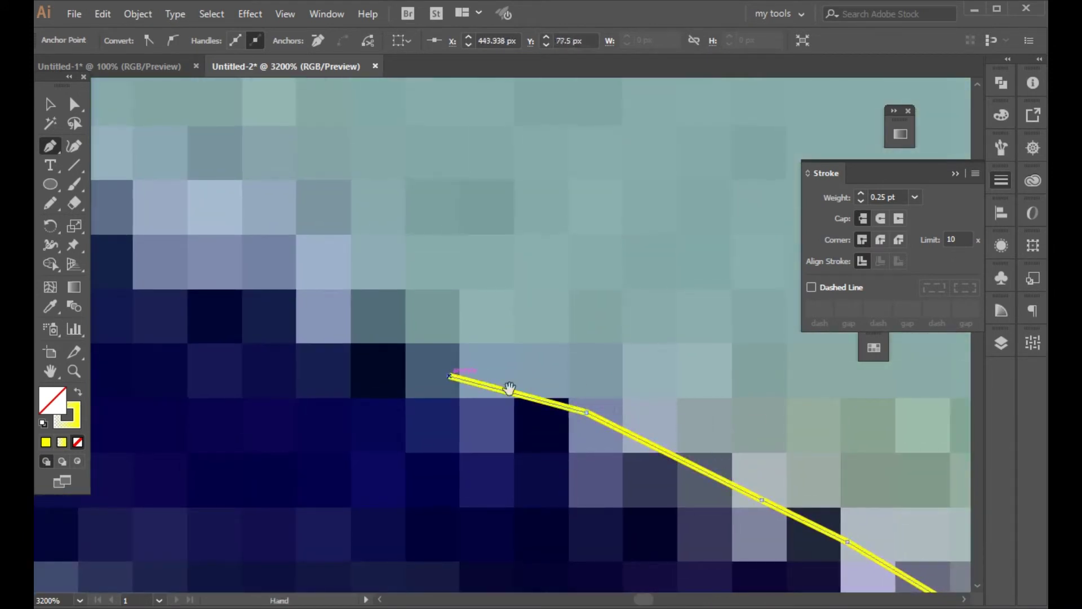
left_click_drag(509, 388, 718, 496)
left_click(557, 416)
key("ctrl+z")
left_click(535, 413)
Trace the canopy's inner lower edge back to the right tip and close the path at its starting anchor
left_click(883, 420)
key("space")
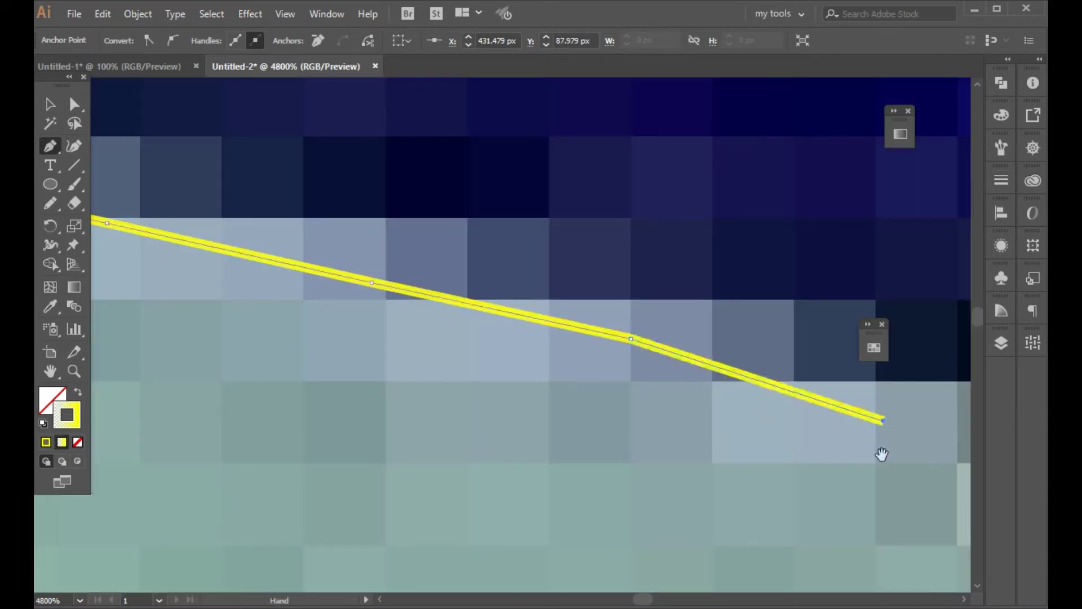
left_click_drag(882, 454, 357, 364)
left_click(563, 416)
left_click(764, 483)
key("space")
left_click_drag(764, 483, 504, 253)
left_click(765, 344)
left_click(841, 413)
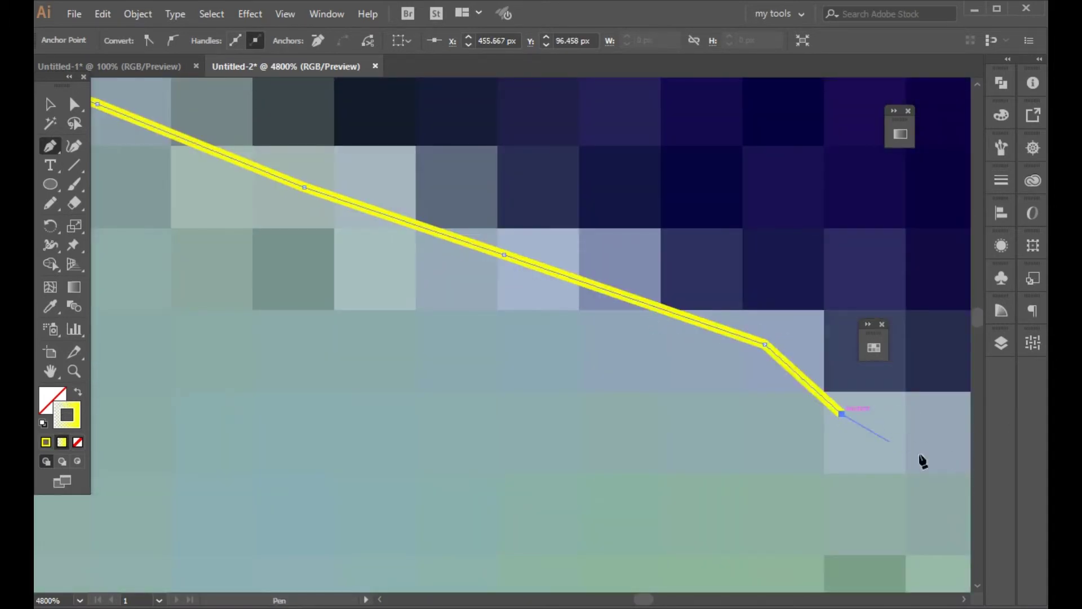
key("space")
left_click_drag(922, 461, 297, 289)
left_click(509, 374)
left_click(648, 460)
key("space")
left_click_drag(648, 460, 368, 225)
left_click(573, 341)
left_click(678, 395)
key("space")
left_click_drag(777, 518, 594, 316)
left_click(648, 362)
left_click(720, 453)
key("space")
left_click_drag(693, 346, 550, 169)
left_click(761, 418)
left_click(835, 503)
key("space")
left_click_drag(870, 512, 657, 263)
left_click(725, 391)
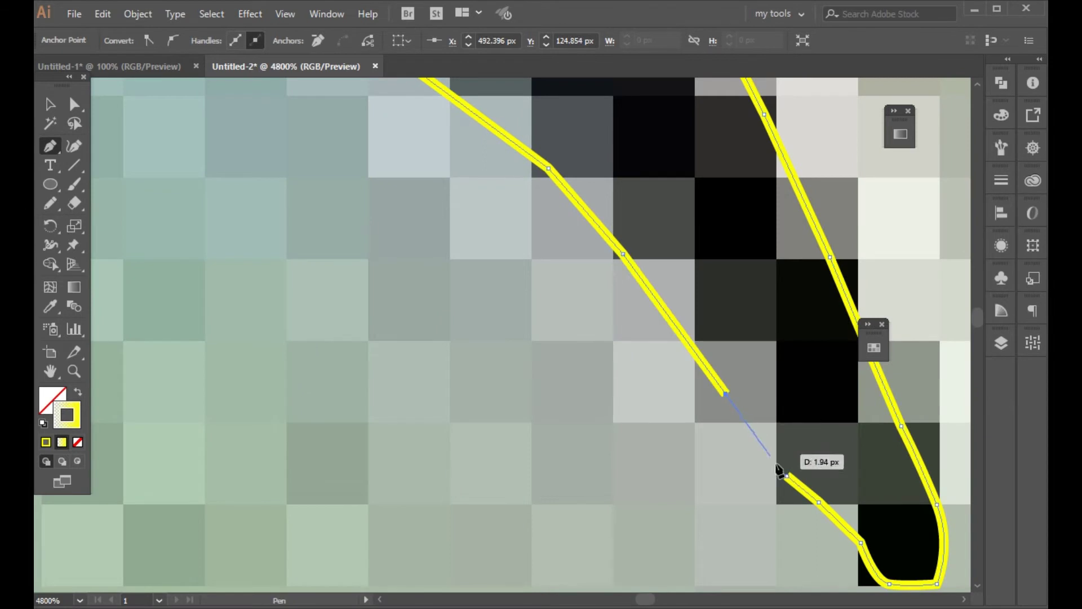
left_click(788, 477)
key("ctrl+z")
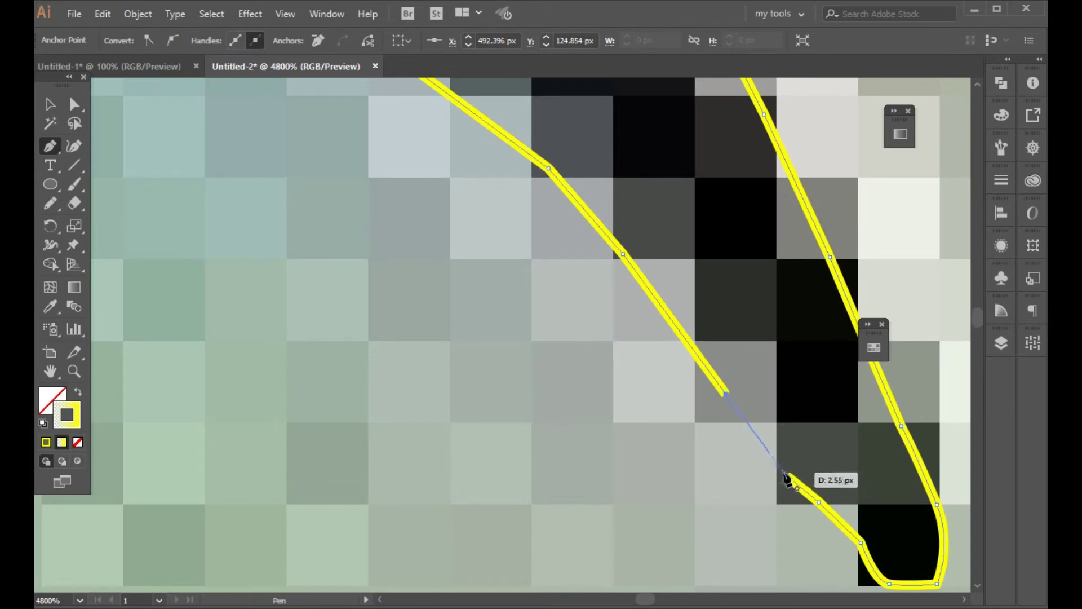
left_click(786, 477)
Remove the canopy outline's stroke and fill it with dark blue 0a276b sampled from the mountains in the same photo
key("ctrl+minus")
key("ctrl+minus")
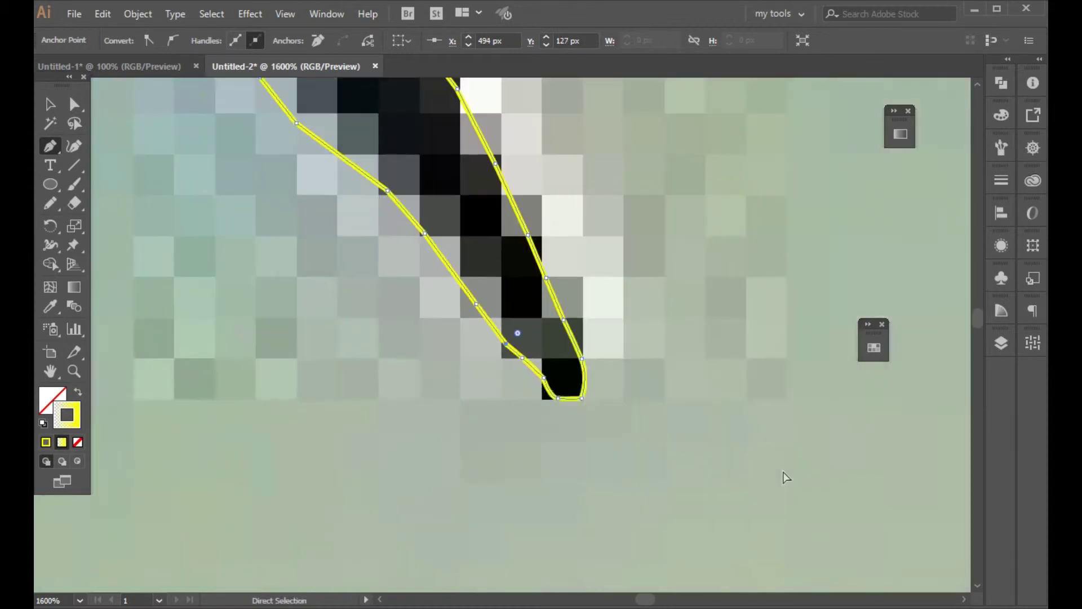
key("ctrl+minus")
key("ctrl+minus")
key("ctrl+minus")
key("ctrl+minus")
key("ctrl+minus")
key("ctrl+minus")
key("ctrl+minus")
key("ctrl+minus")
key("ctrl+minus")
key("ctrl+minus")
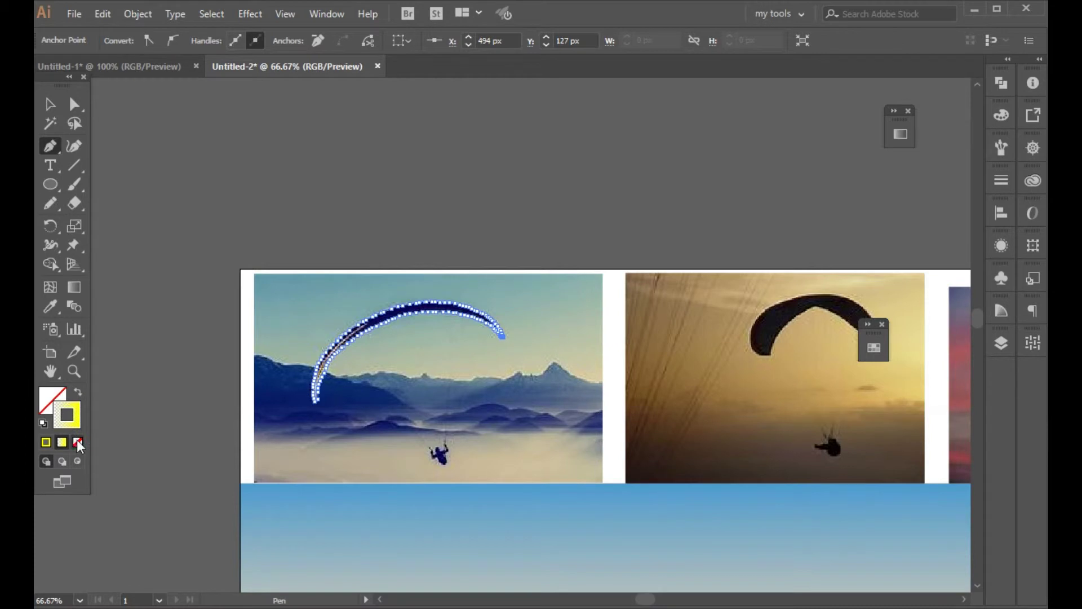
left_click(55, 394)
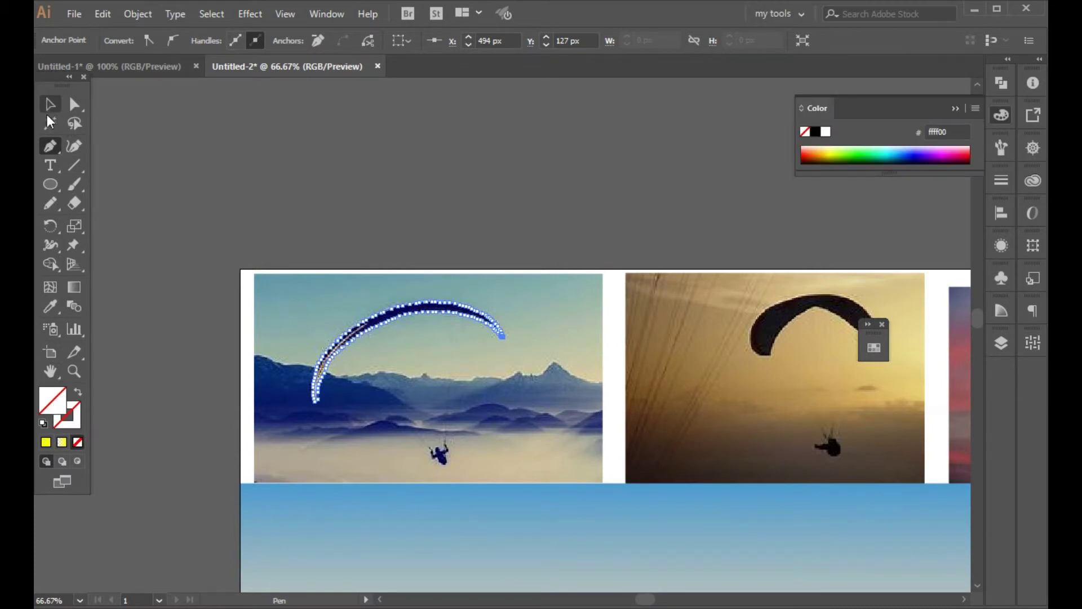
left_click(353, 389)
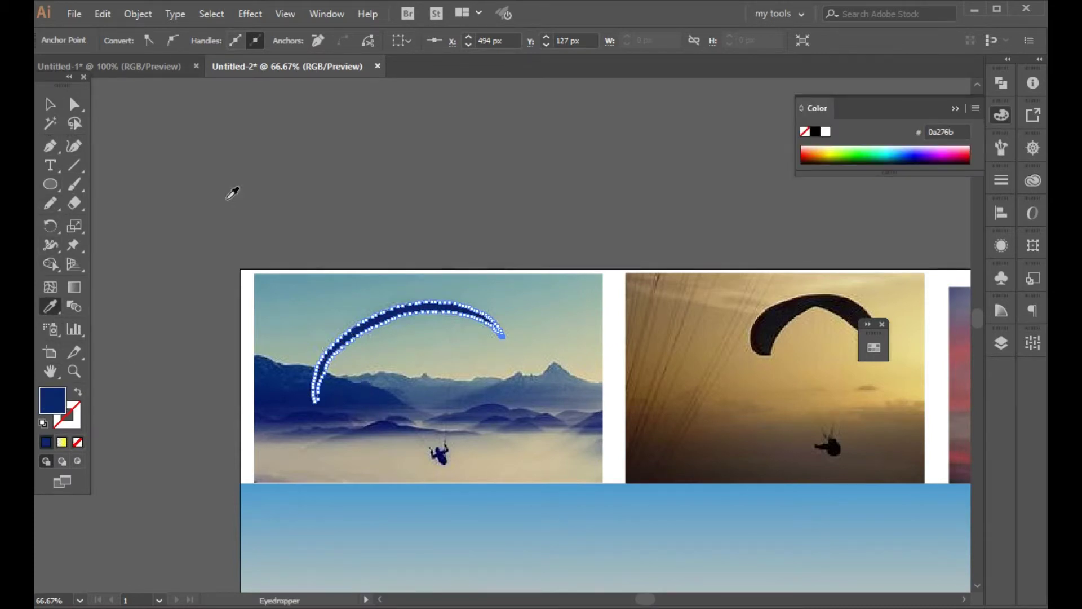
Move the dark blue canopy out of the reference photo into the illustration's sky, above the mountains and to the right of the sun
left_click(47, 95)
left_click_drag(386, 317, 475, 514)
scroll(489, 451, "down", 6)
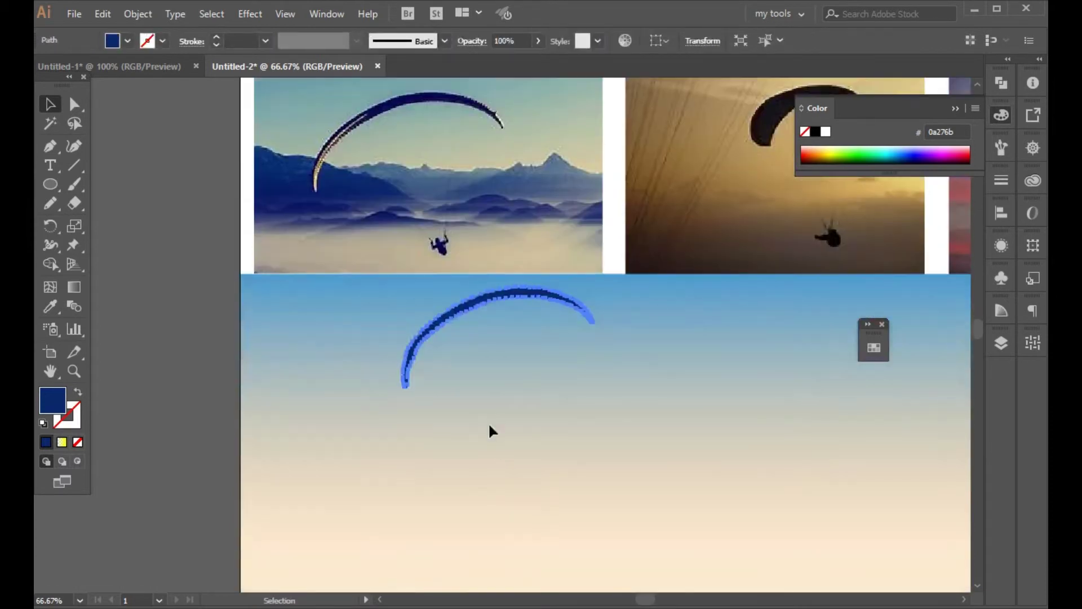
left_click_drag(438, 194, 484, 466)
scroll(496, 479, "down", 5)
left_click_drag(519, 345, 667, 422)
scroll(665, 394, "down", 3)
left_click_drag(664, 350, 647, 254)
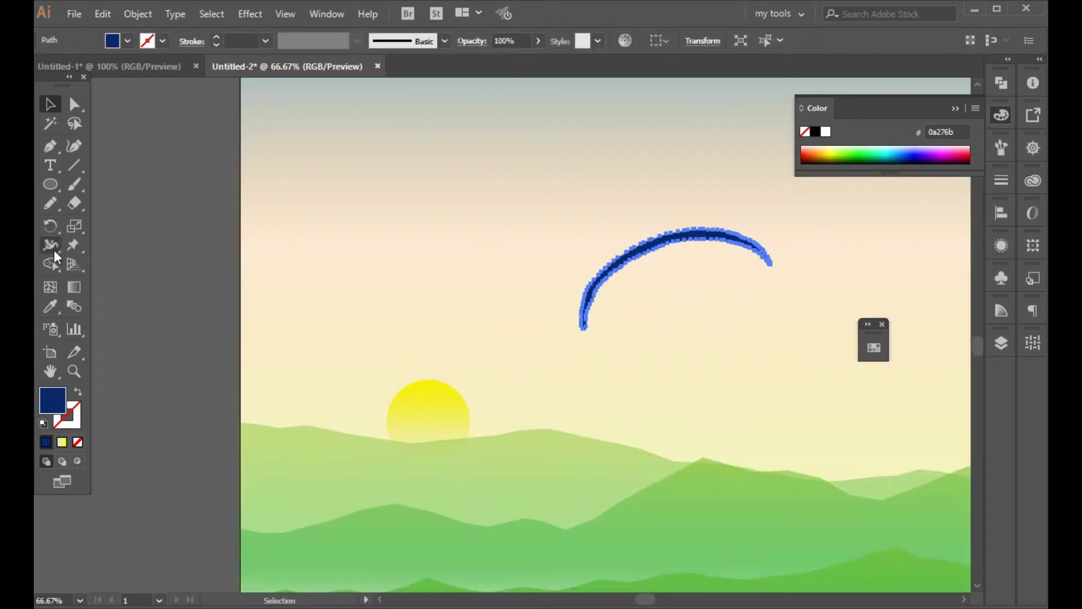
Draw a thin blue suspension-line wedge from the canopy's left tip, tapering to a point below the canopy's centre
left_click(131, 258)
scroll(645, 334, "right", 5)
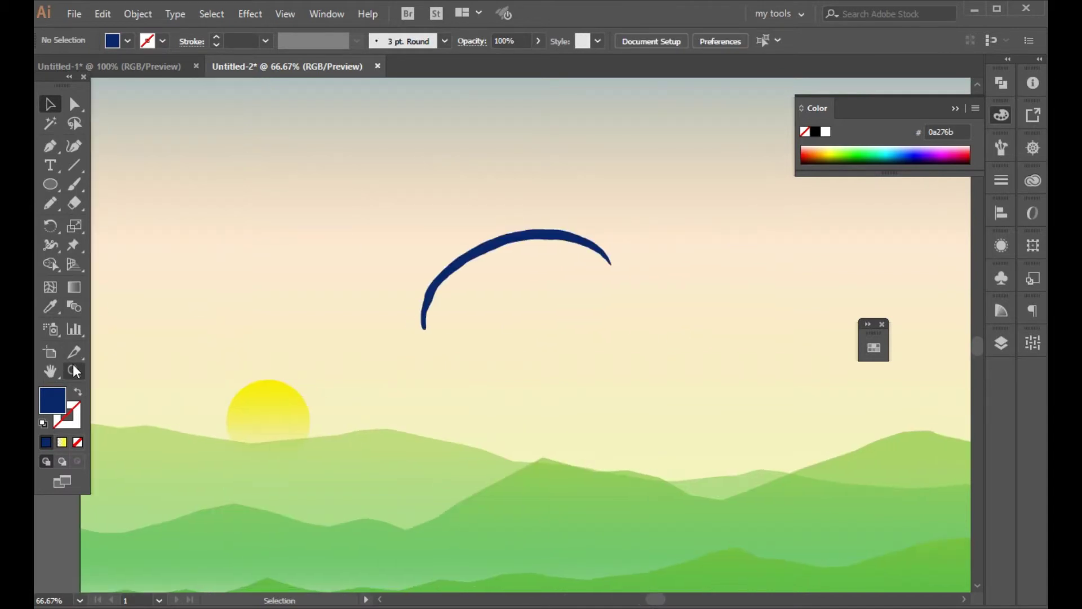
scroll(756, 495, "up", 2)
scroll(162, 183, "up", 2)
scroll(253, 280, "down", 1)
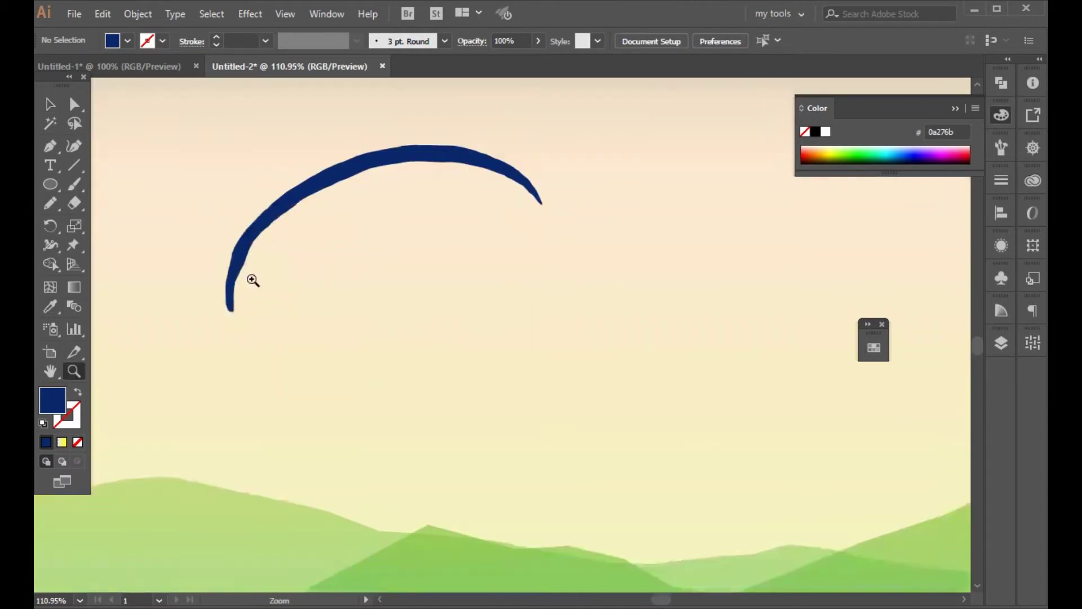
left_click(235, 312)
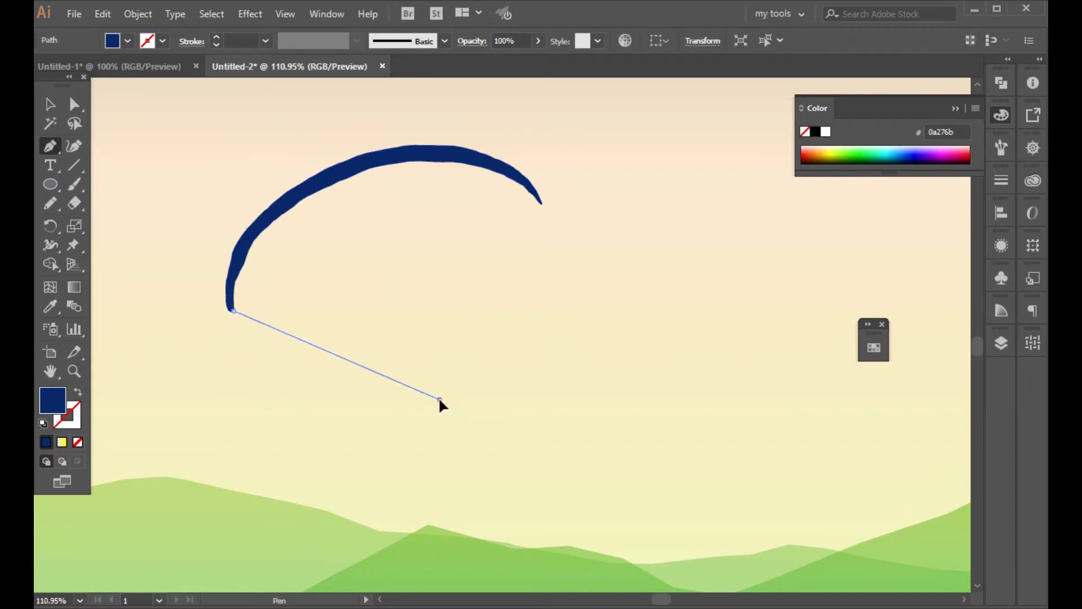
left_click(439, 399)
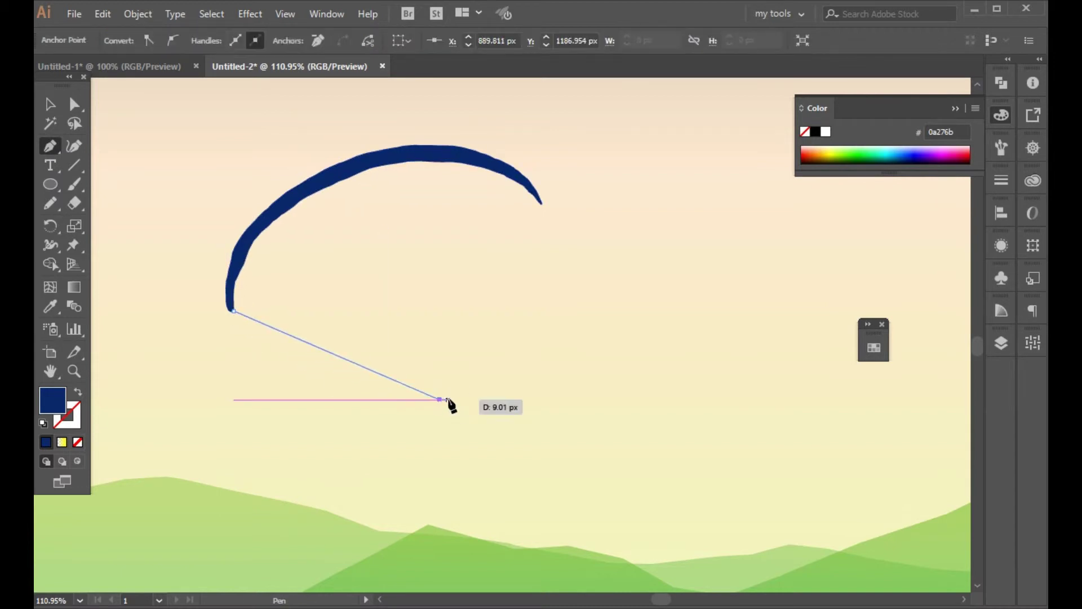
left_click(235, 291)
left_click(49, 104)
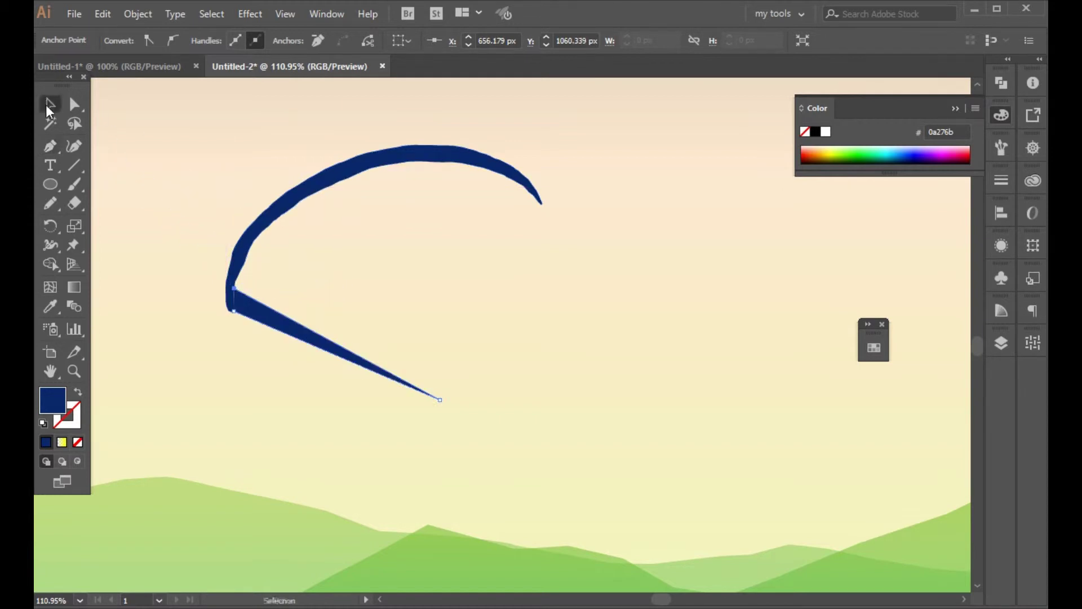
Draw a matching wedge from the canopy's right tip, tapering down beside the left wedge's point
left_click(541, 203)
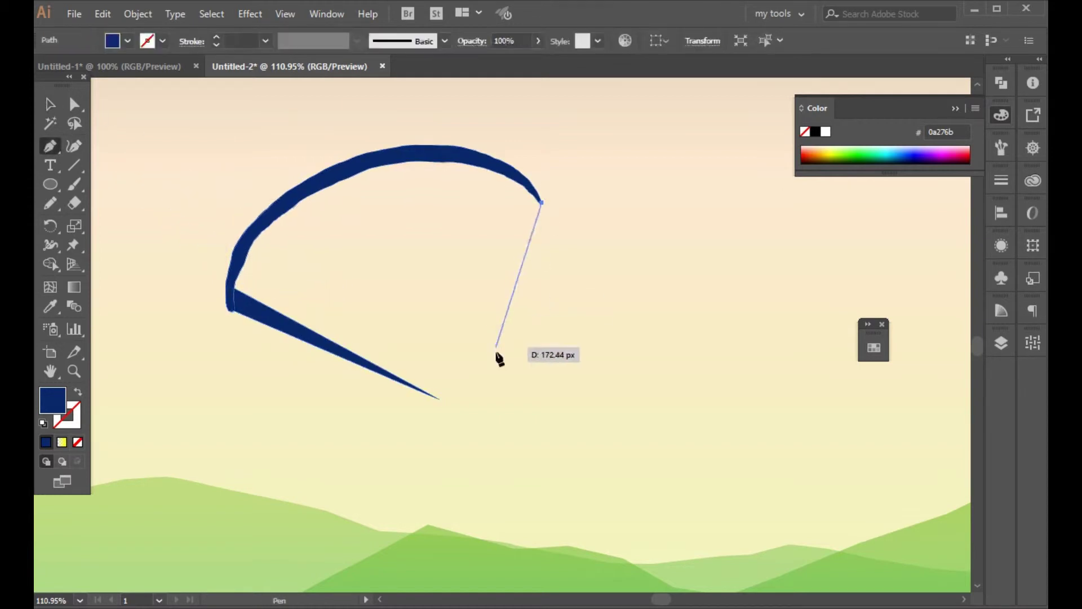
left_click(455, 397)
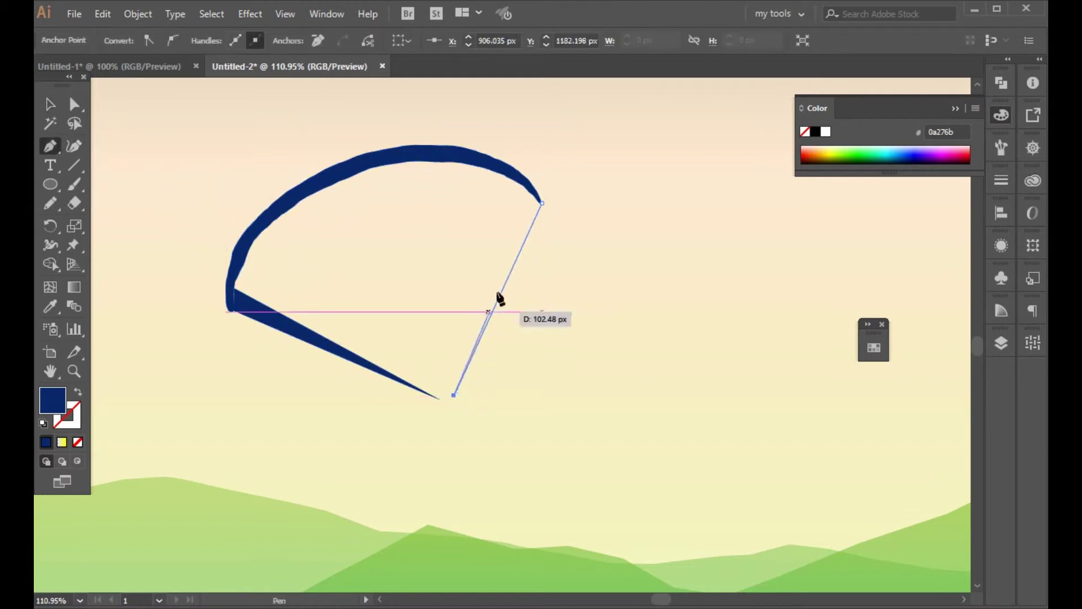
left_click(527, 190)
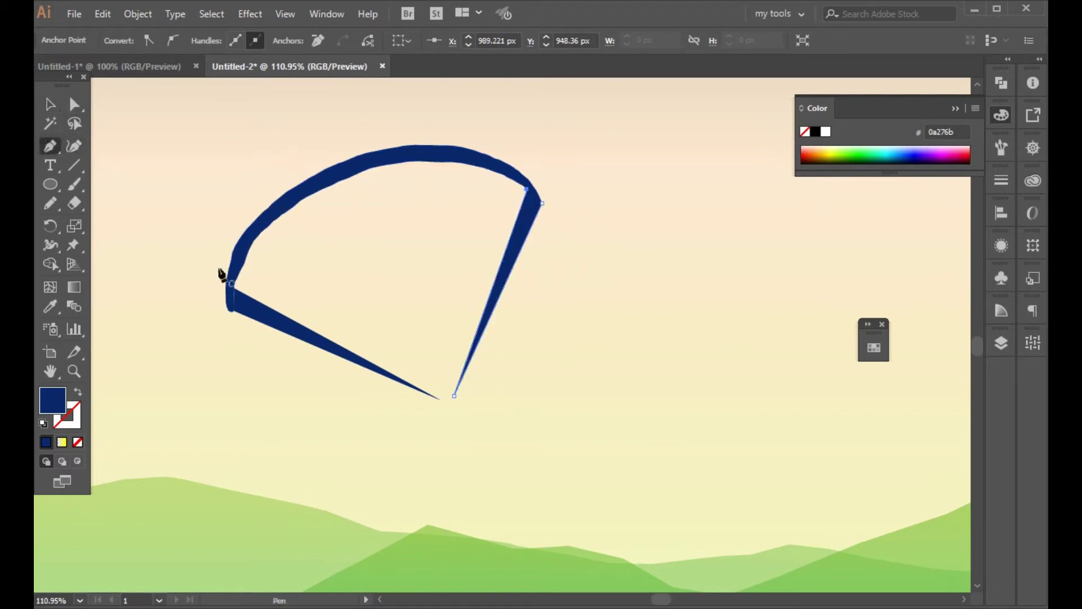
Draw a second wedge on the canopy's left side, just above the first, converging on the same lower point
left_click(241, 270)
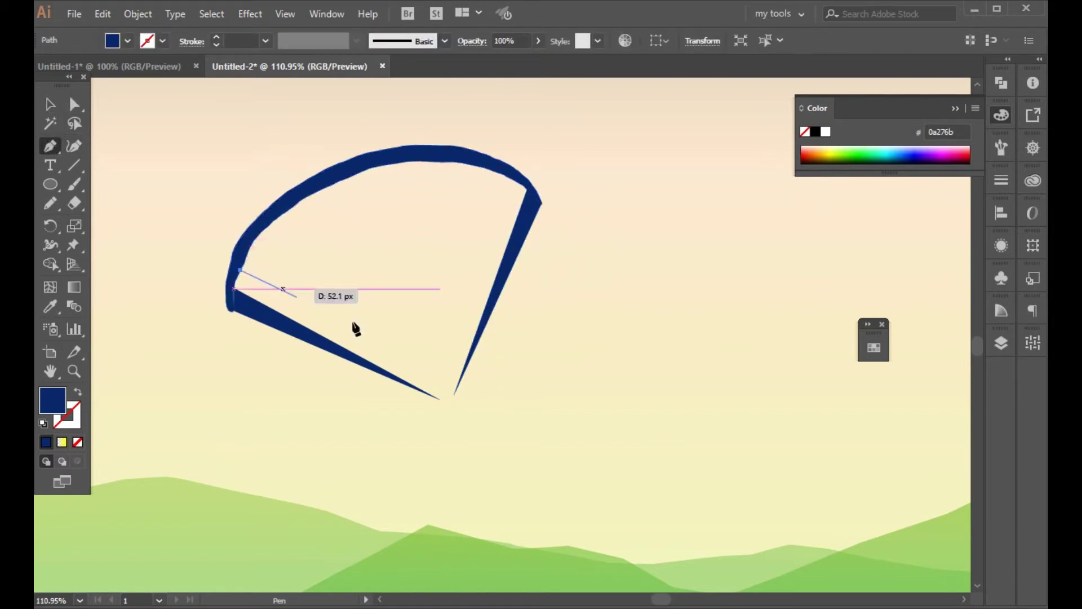
left_click(440, 399)
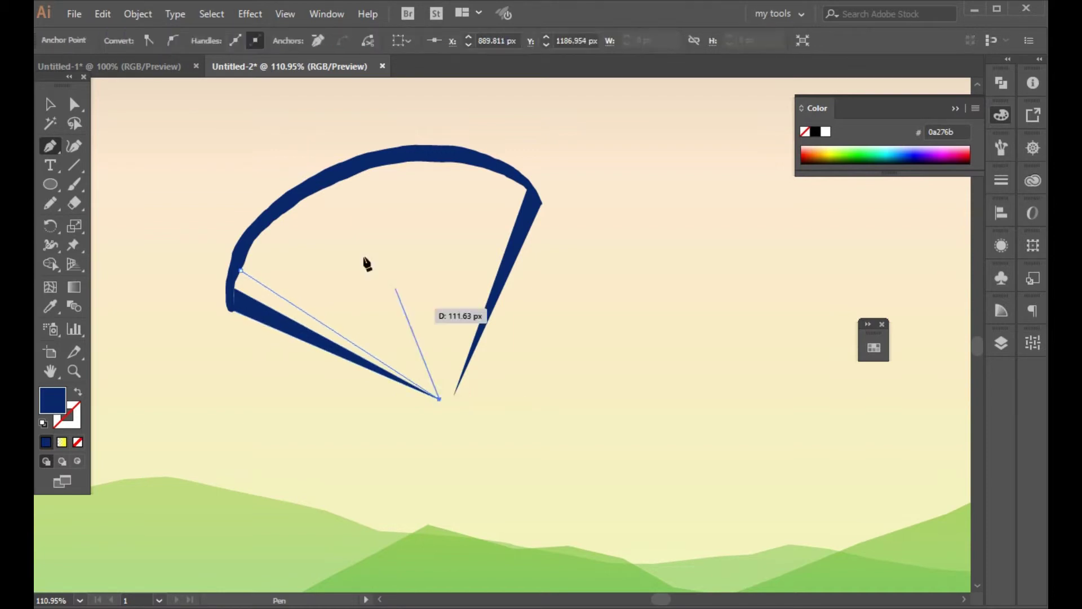
left_click_drag(255, 239, 130, 196)
left_click(50, 105)
Draw a second wedge on the canopy's right side, inward from the first, converging on the right wedge's lower point
left_click(50, 146)
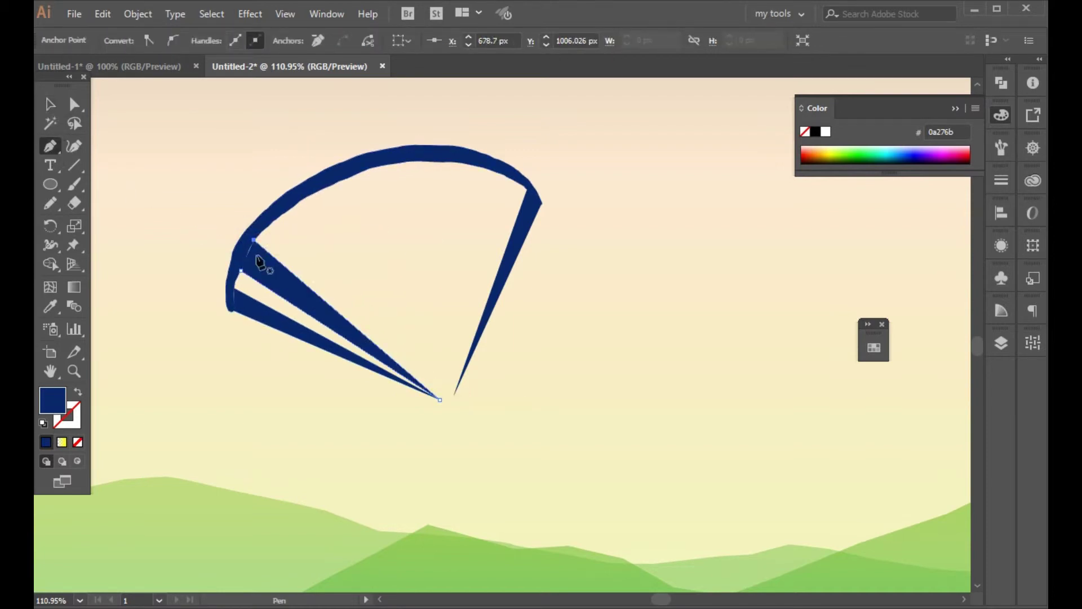
left_click(499, 172)
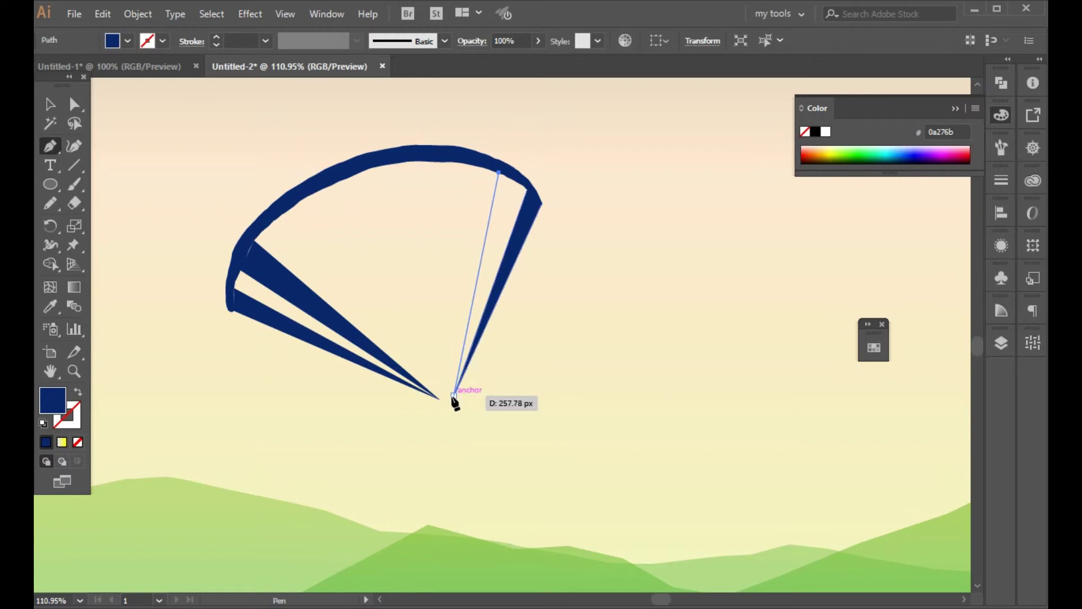
left_click(453, 395)
left_click_drag(471, 164, 128, 113)
left_click(50, 104)
left_click(48, 144)
left_click(440, 395)
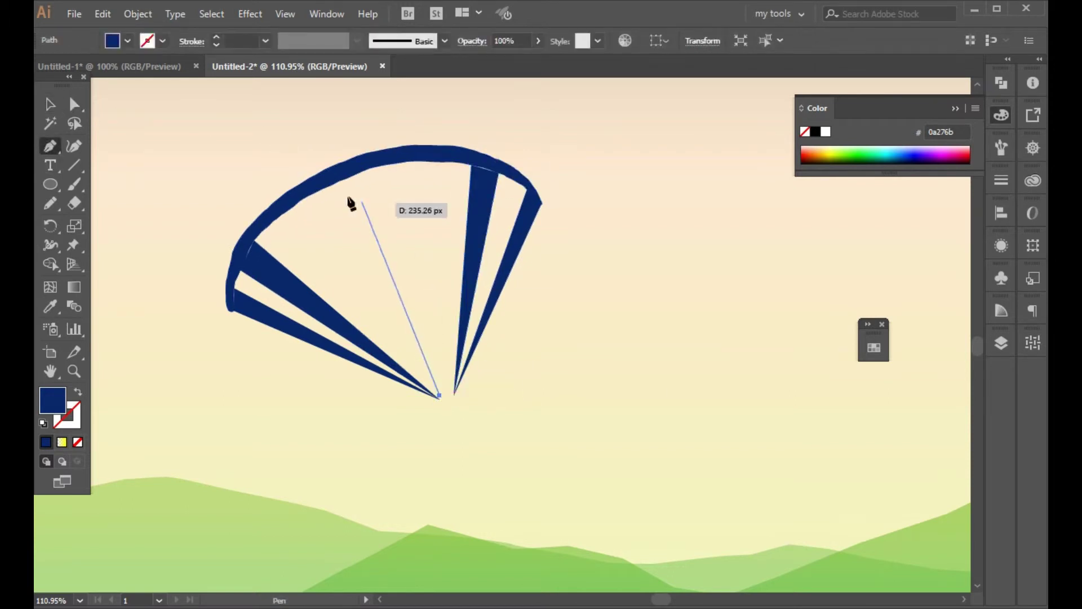
left_click(281, 215)
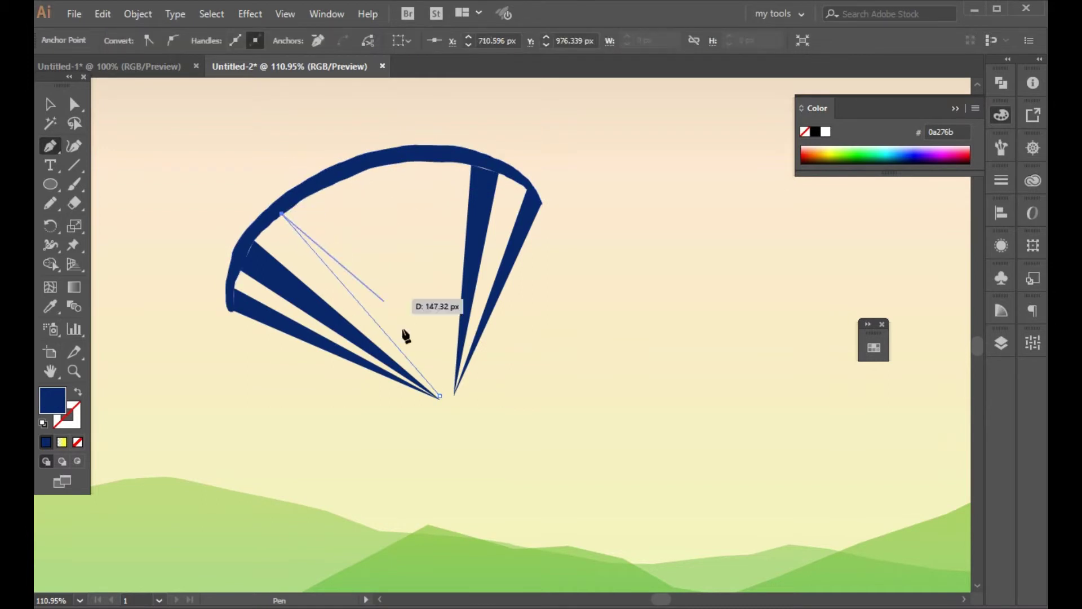
key("ctrl+z")
key("ctrl+z")
Draw a third wedge on the canopy's left side, above the second, converging on the left group's lower point
left_click(276, 219)
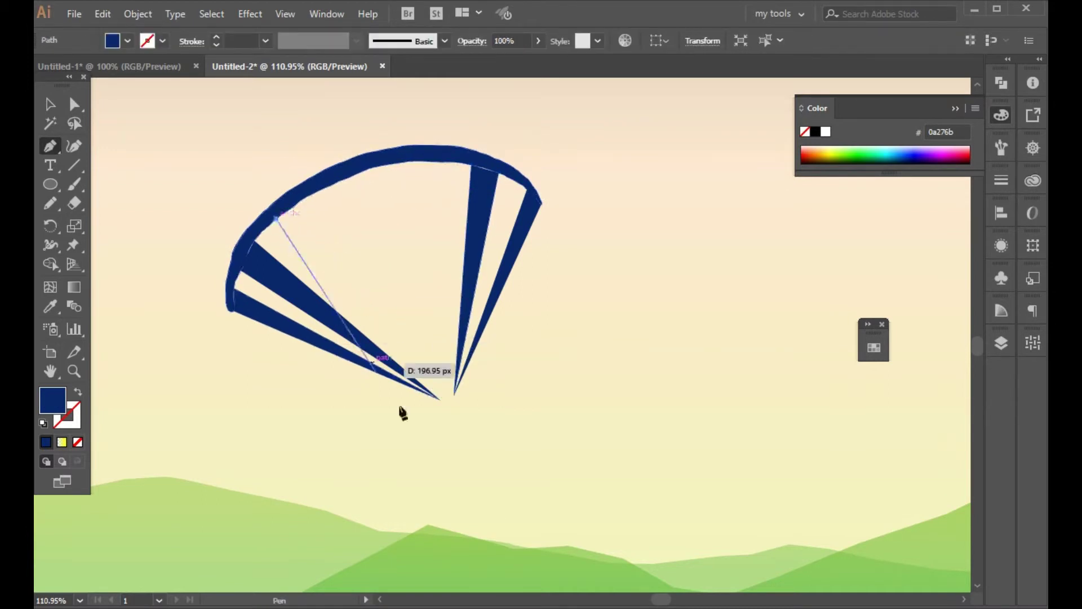
left_click(440, 398)
left_click(300, 200)
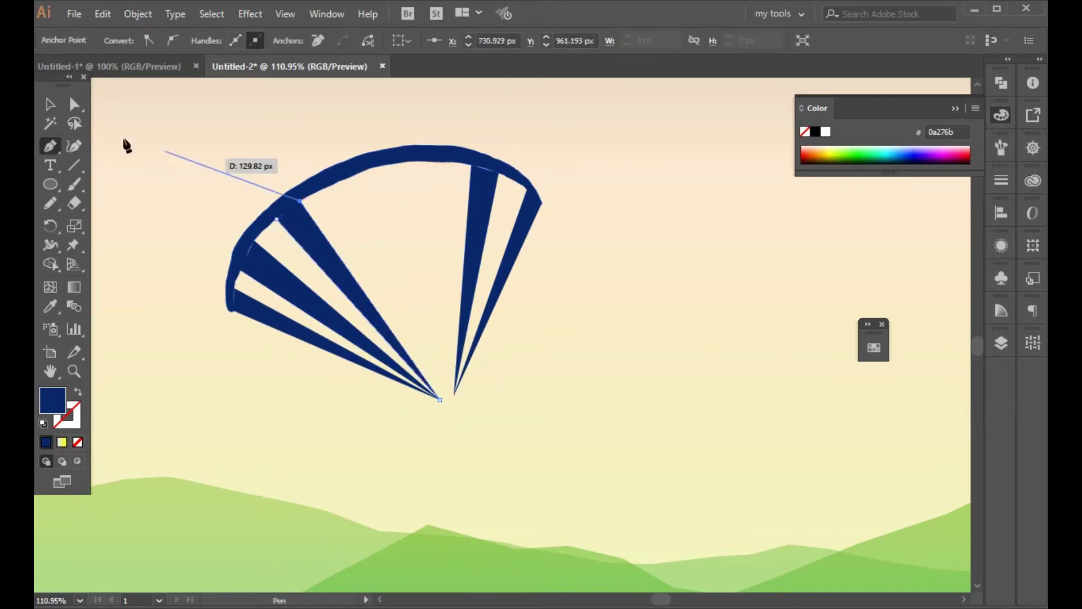
left_click(50, 104)
Draw a third wedge on the canopy's right side, inward from the second, converging on the right group's lower point
left_click(50, 146)
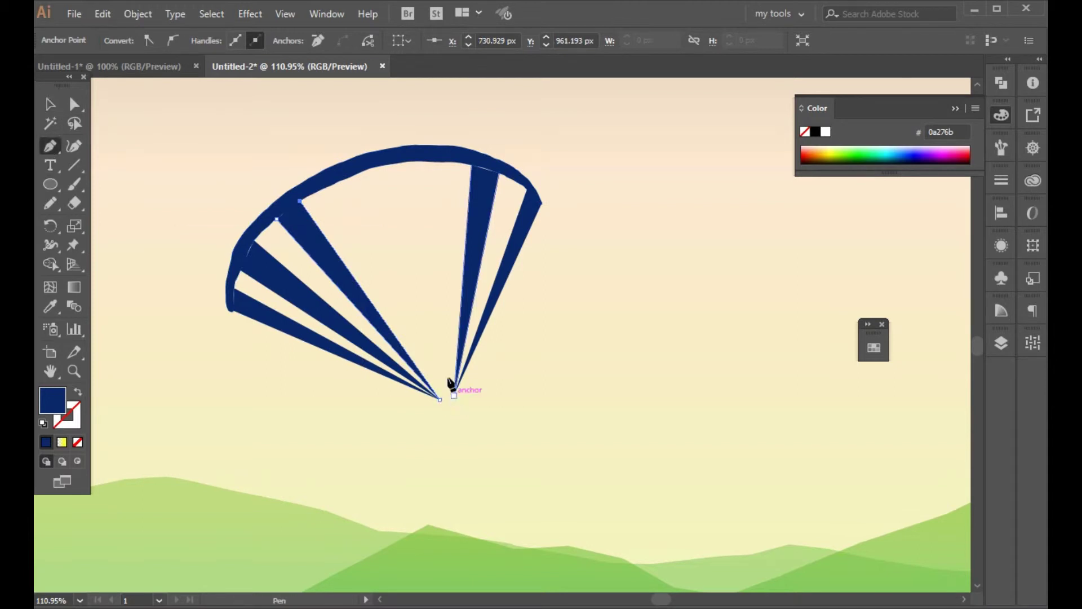
left_click(440, 397)
left_click(442, 163)
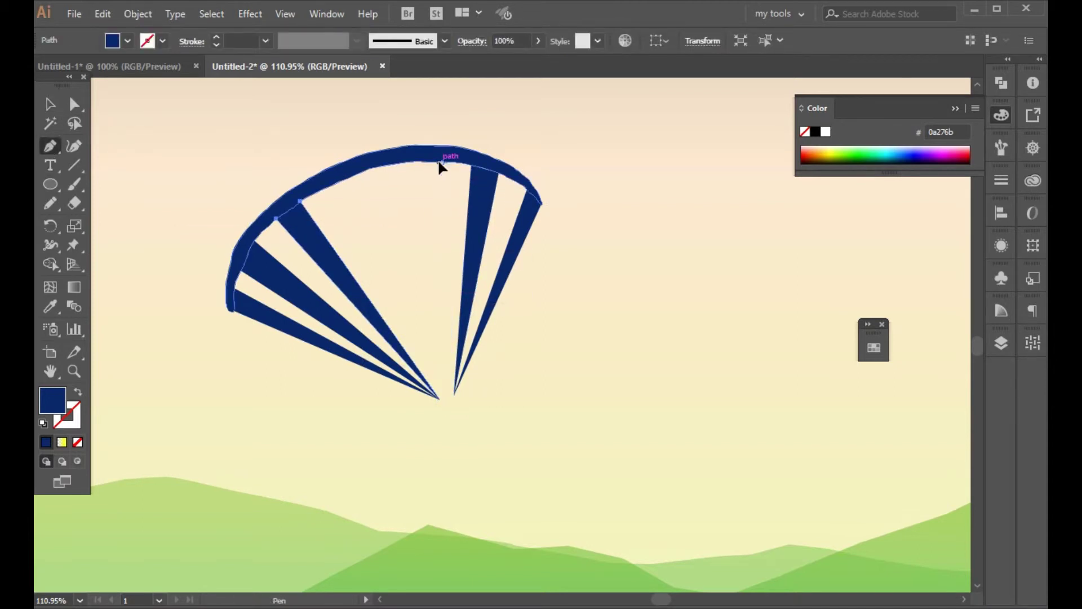
left_click(454, 393)
left_click(407, 162)
left_click(442, 163)
key("v")
Draw a fourth wedge on the canopy's left side, inward from the third, meeting the left group's lower point
left_click(59, 151)
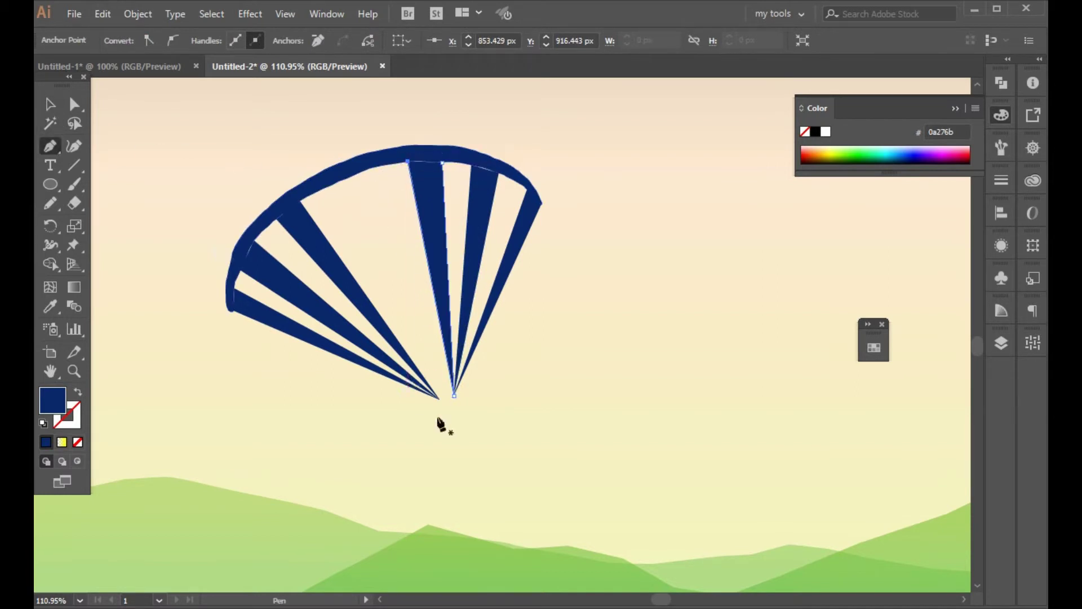
left_click(324, 189)
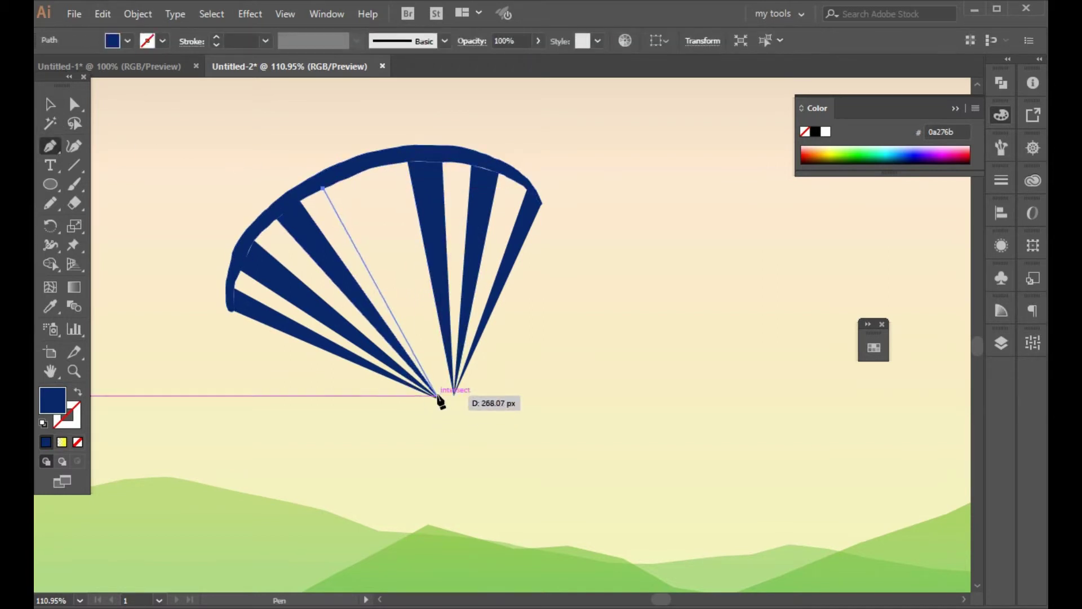
left_click(439, 398)
left_click(350, 176)
left_click(50, 104)
Draw a narrow wedge in the remaining gap near the canopy's middle, ending at the left group's lower point
left_click(49, 146)
left_click(369, 167)
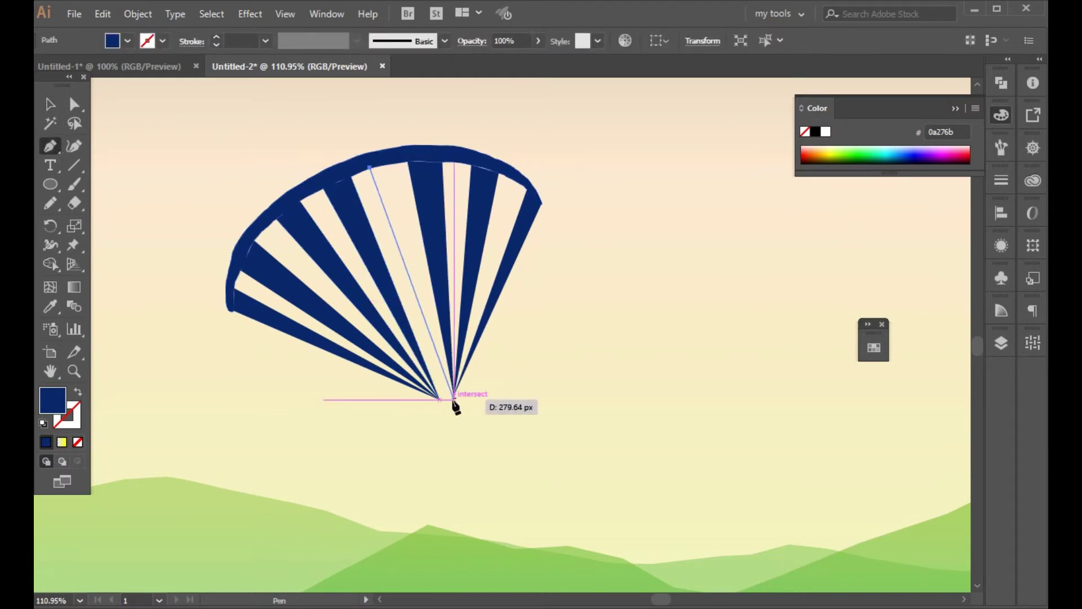
left_click(440, 397)
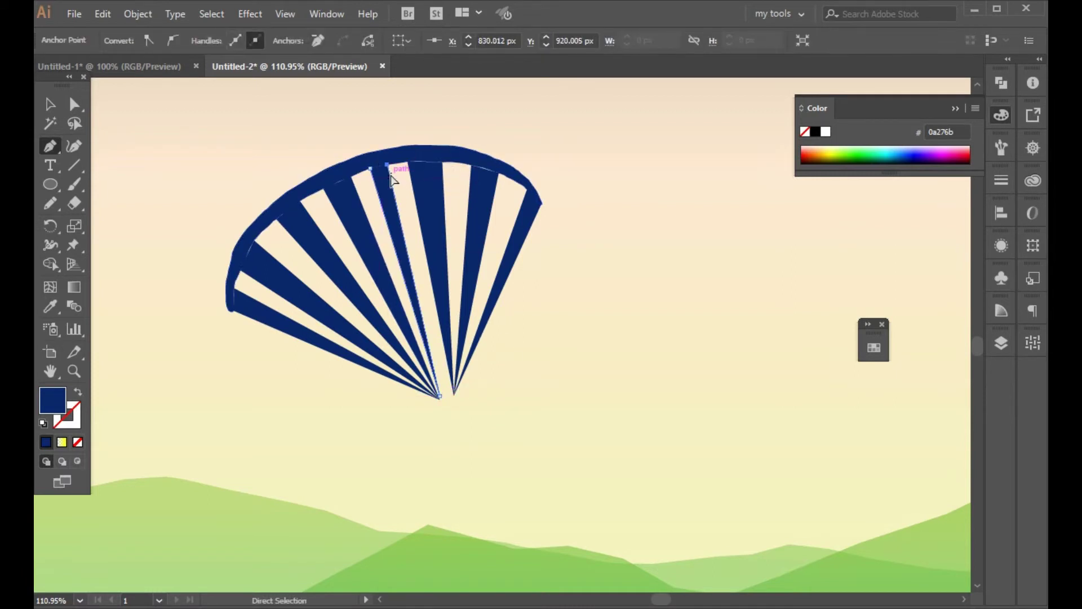
left_click(453, 394)
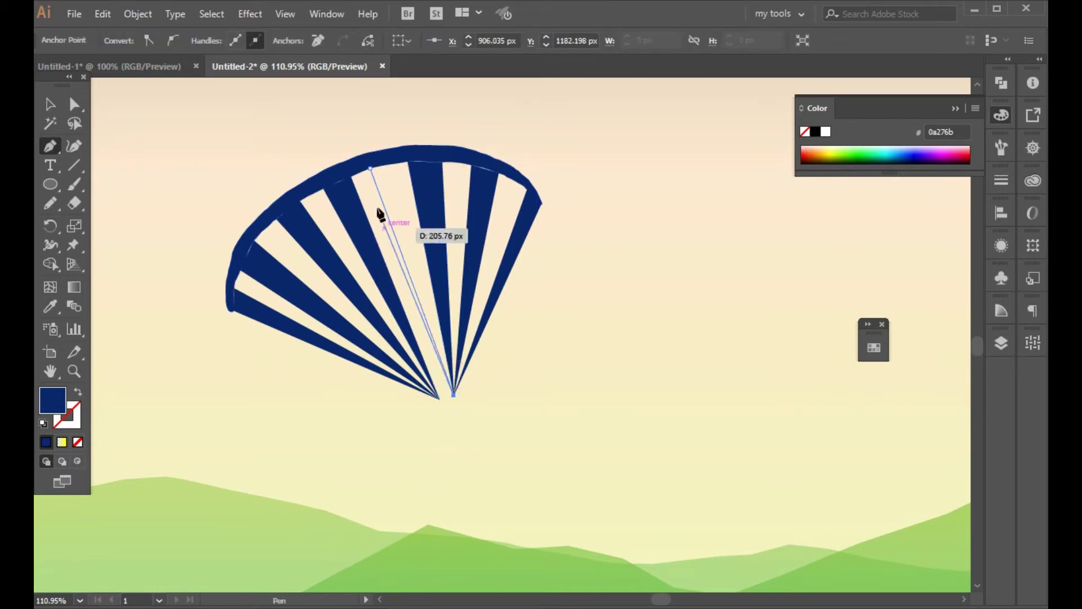
key("ctrl+z")
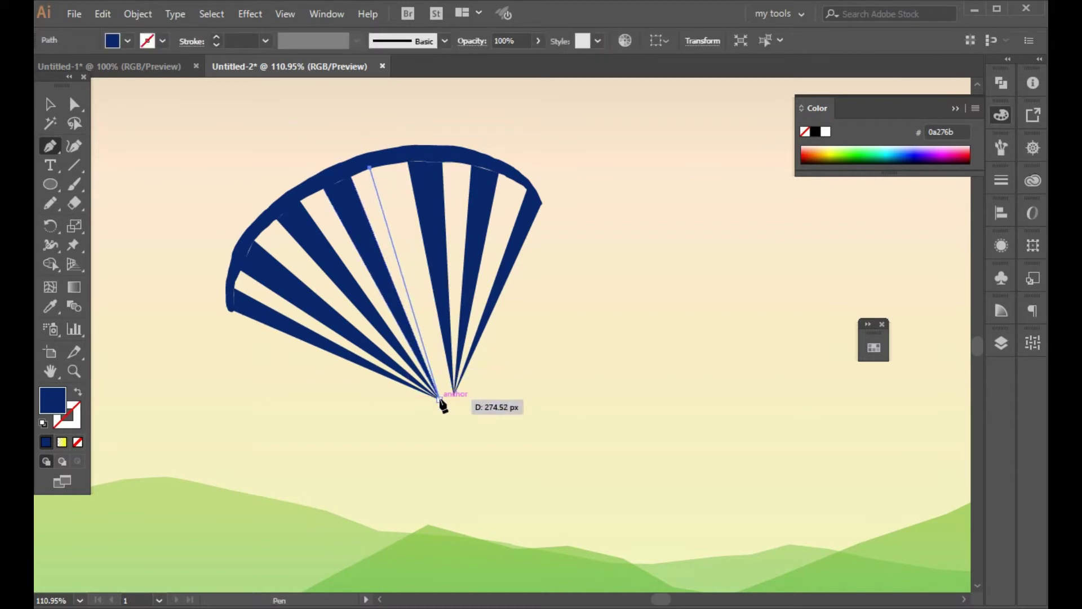
left_click(439, 398)
left_click(387, 165)
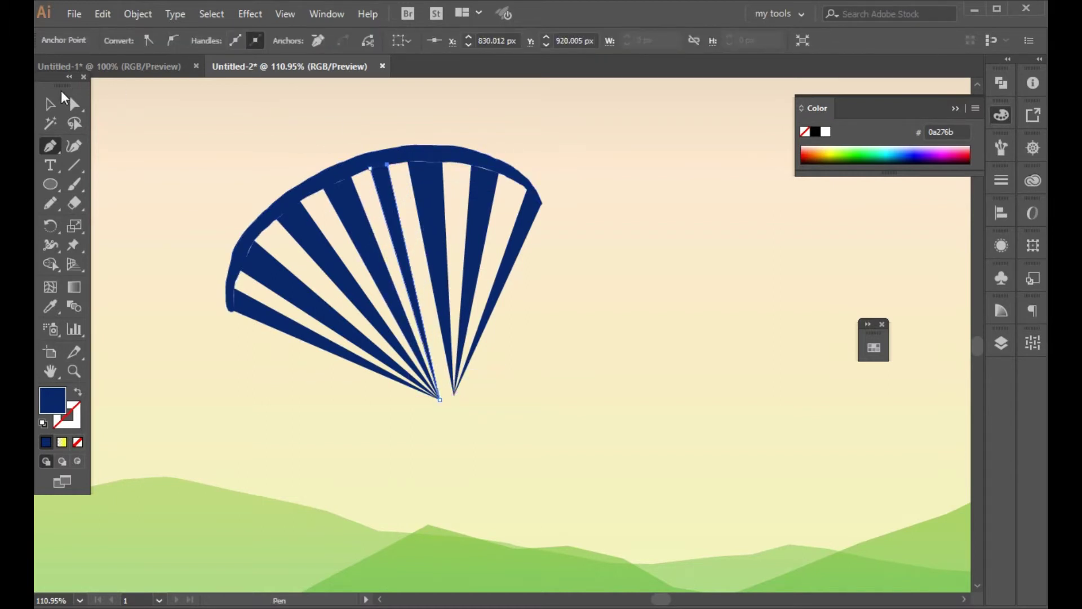
left_click(52, 103)
left_click_drag(598, 402, 213, 294)
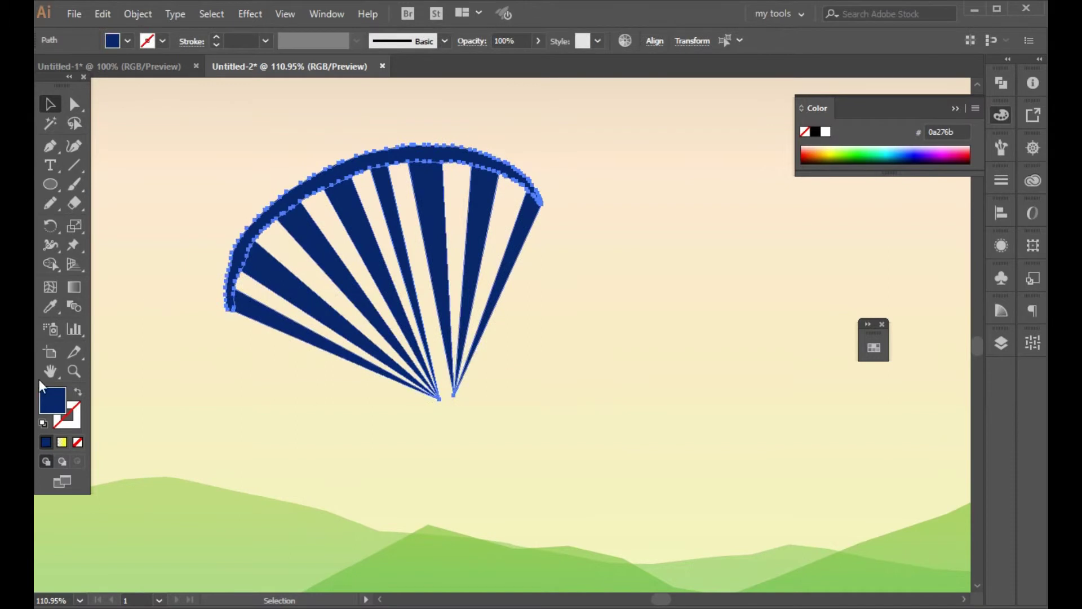
left_click(77, 394)
key("ctrl+z")
Swap fill and stroke on all the wedges, leaving the canopy out, to make them unfilled dark blue outlines
left_click_drag(555, 413, 372, 352)
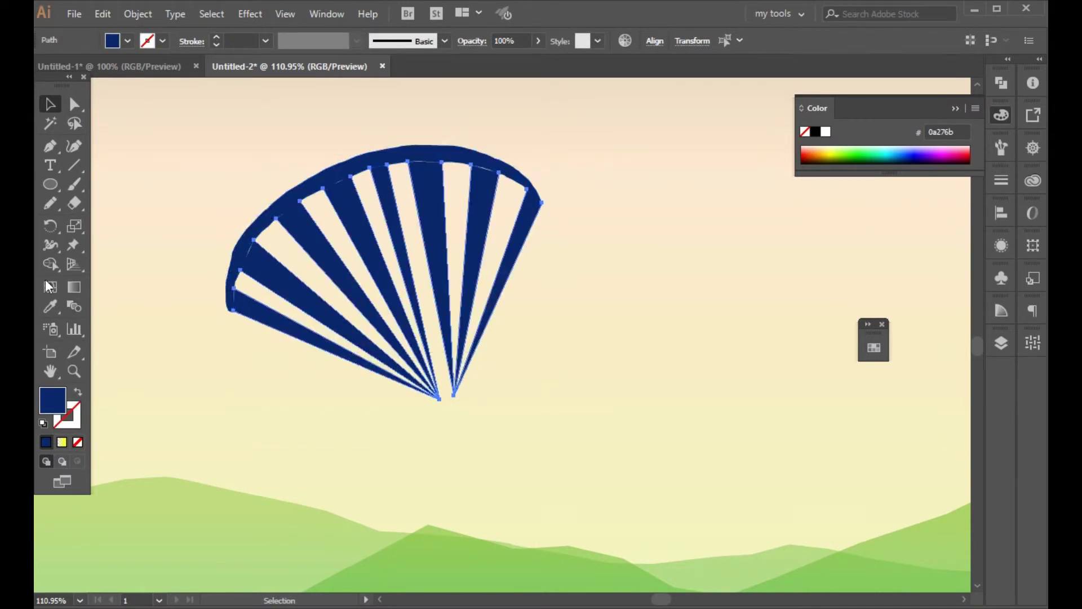
left_click(78, 394)
left_click(607, 427)
Give the suspension lines the tapered leaf-shaped width profile and a 0.25 pt stroke weight
left_click_drag(495, 429, 293, 303)
left_click(357, 42)
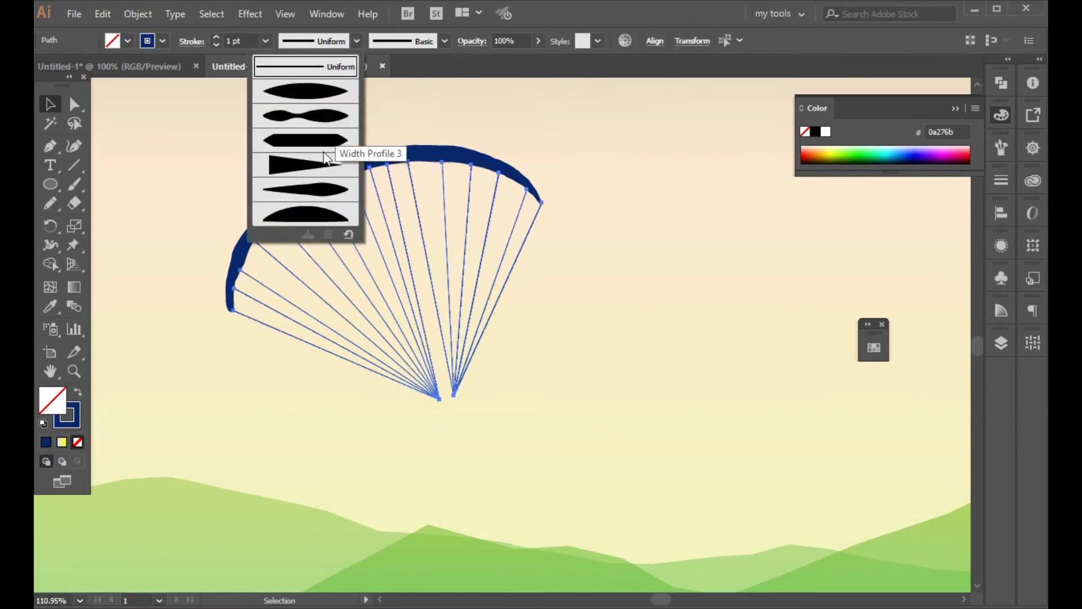
left_click(322, 188)
left_click(265, 45)
left_click(281, 87)
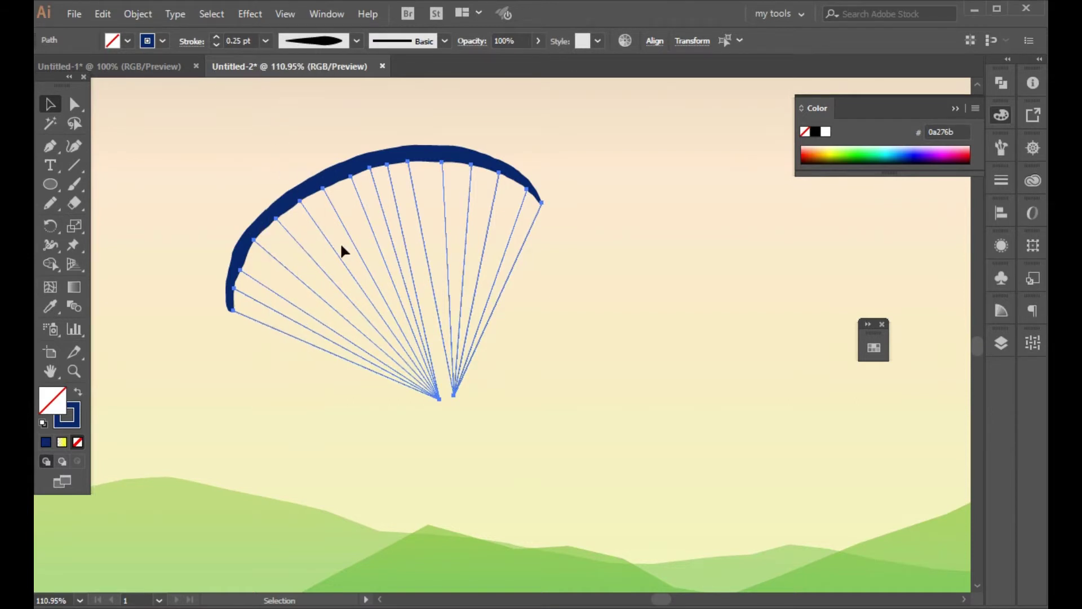
Make the suspension lines dashed, with a dash and gap pattern of 12, 4, 4, 6, 6 and 5 pt
left_click(1002, 180)
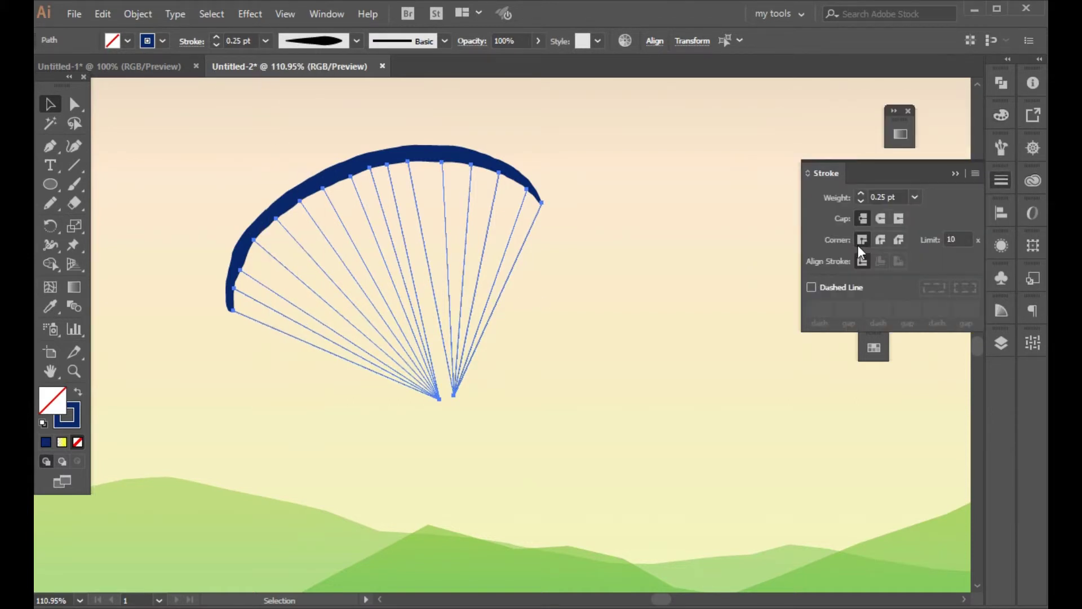
left_click(812, 287)
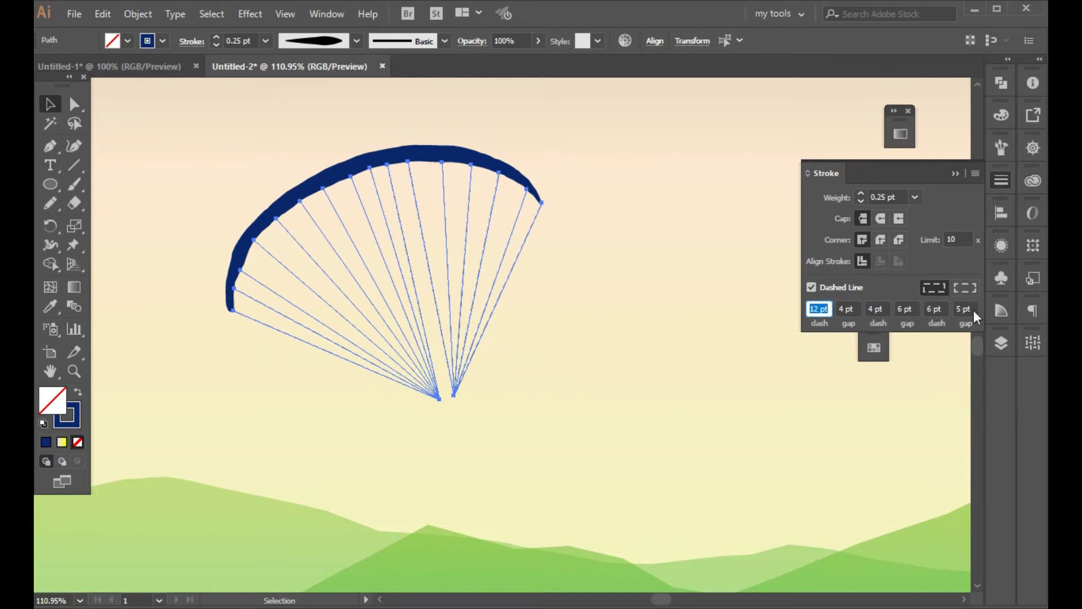
key("Tab")
key("Tab")
key("Tab")
key("Tab")
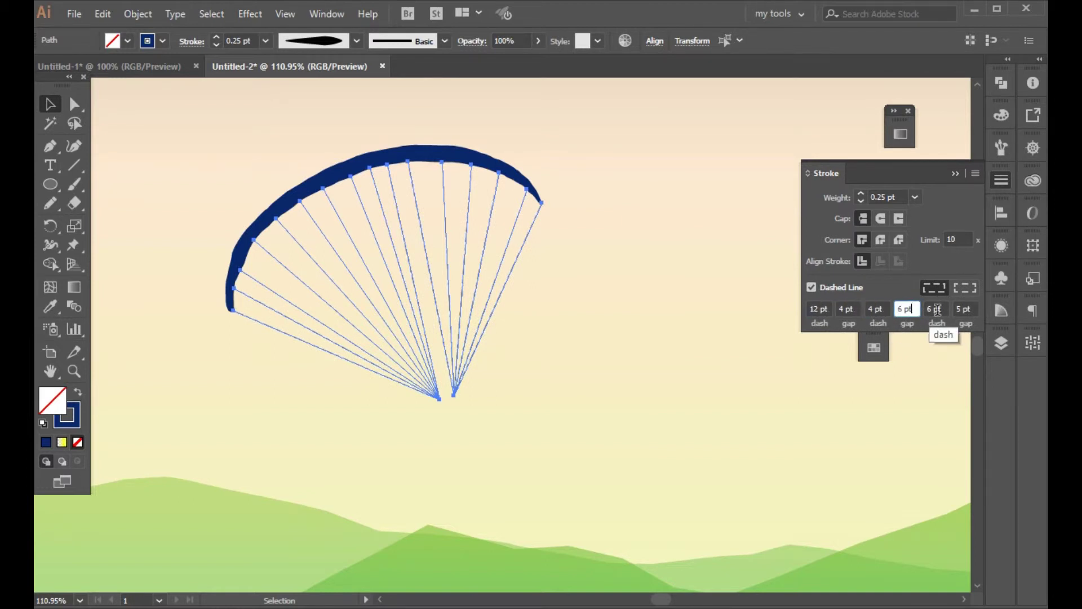
left_click(970, 307)
left_click(955, 173)
left_click(637, 271)
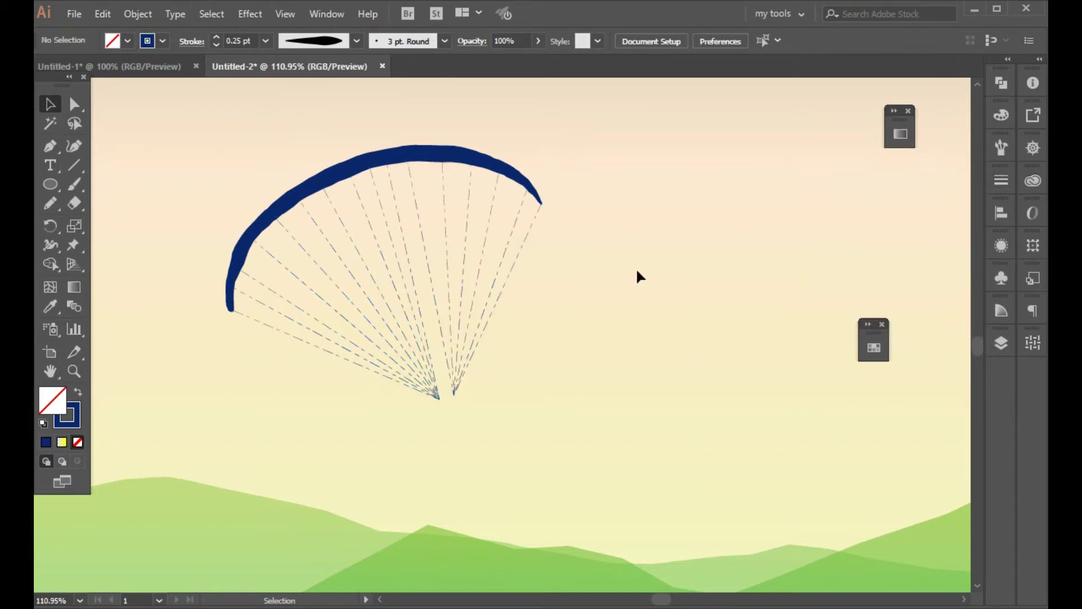
Examine how the paraglider and its dashed lines look within the whole landscape
left_click_drag(431, 318, 334, 360)
key("ctrl+minus")
key("ctrl+minus")
key("ctrl+minus")
key("ctrl+minus")
key("ctrl+minus")
key("ctrl+minus")
key("ctrl+minus")
left_click(679, 442)
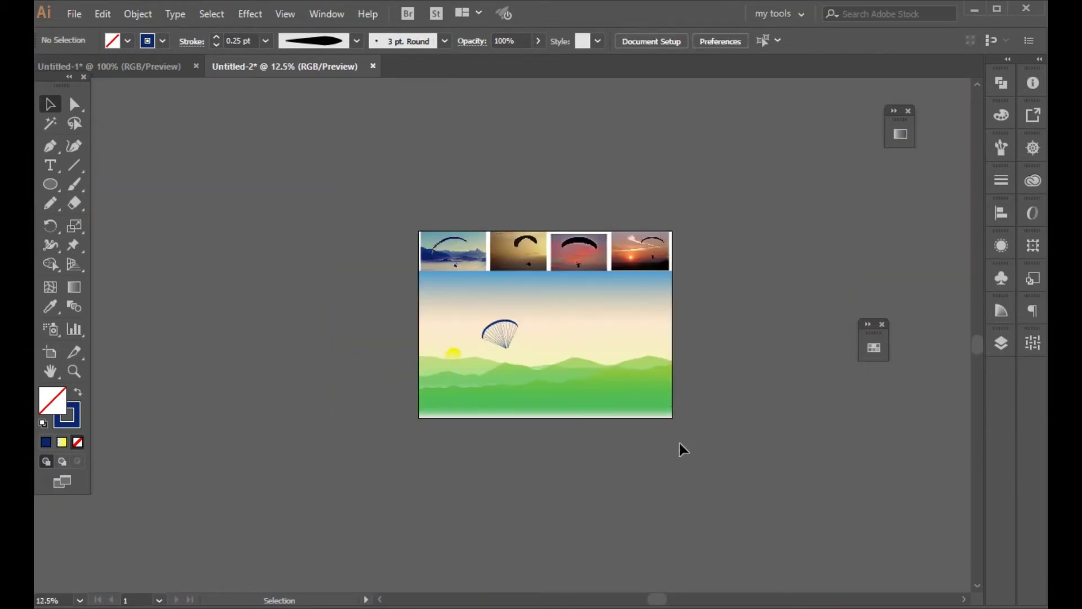
key("ctrl+plus")
key("ctrl+plus")
key("ctrl+plus")
key("ctrl+plus")
key("ctrl+plus")
key("ctrl+plus")
Apply a linear gradient to the stroke of all the suspension lines
left_click_drag(688, 448, 451, 379)
left_click(68, 427)
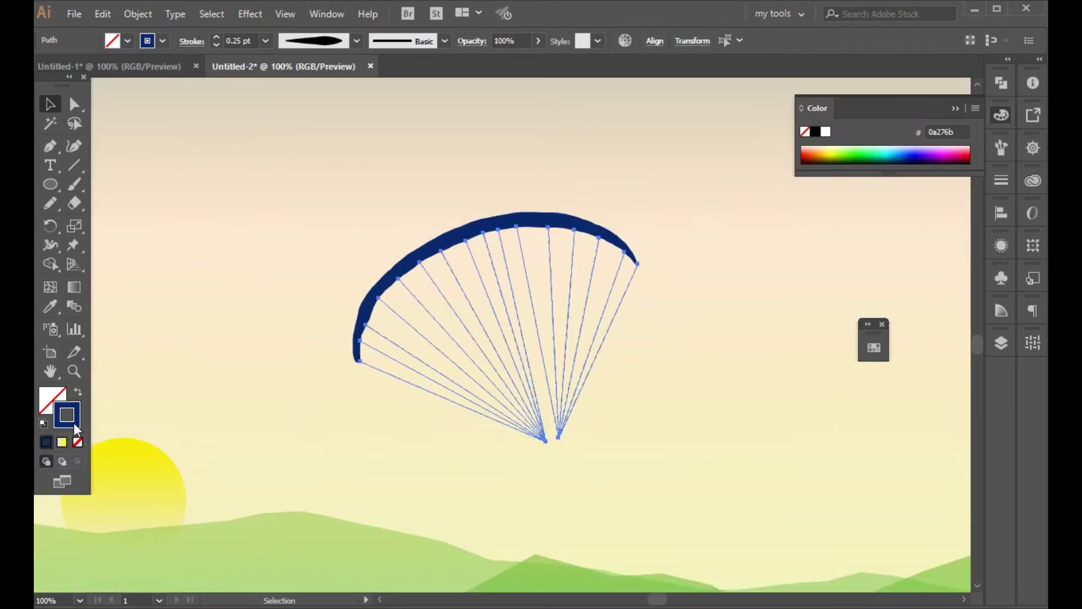
left_click(957, 109)
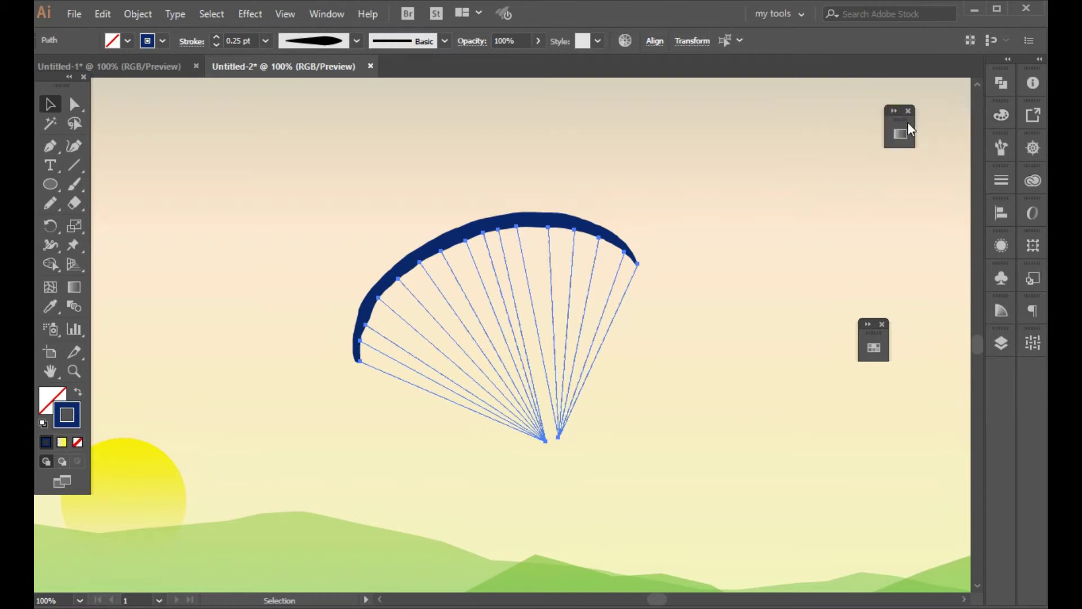
left_click(902, 134)
left_click(735, 238)
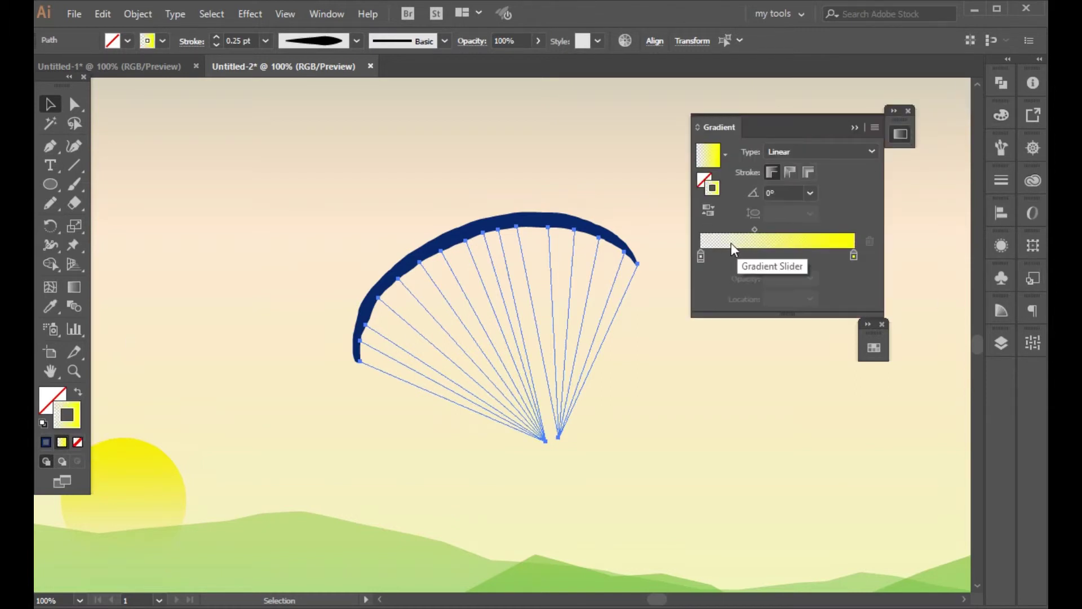
left_click(43, 444)
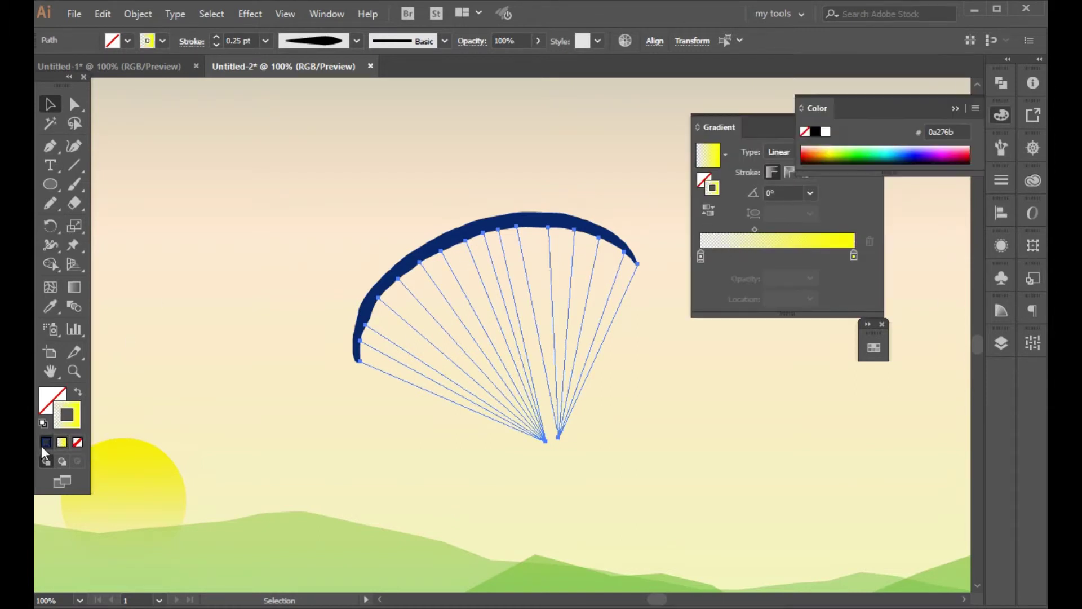
left_click(790, 247)
Recolour the stroke gradient with a blue stop and a green 8cc63f stop at 75.38%, removing the yellow stops
left_click(874, 349)
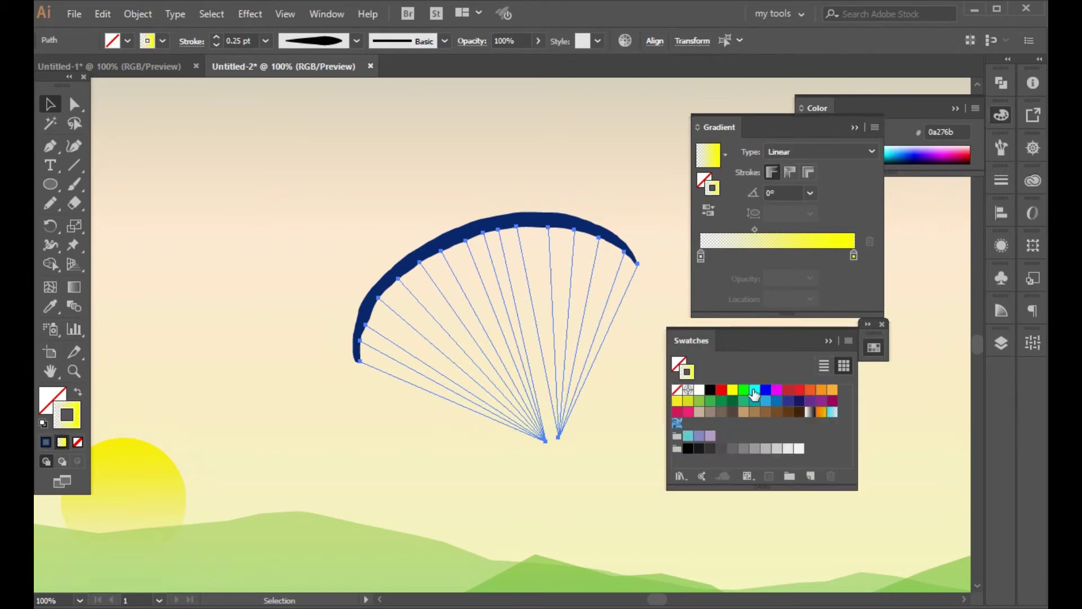
left_click_drag(690, 397, 789, 255)
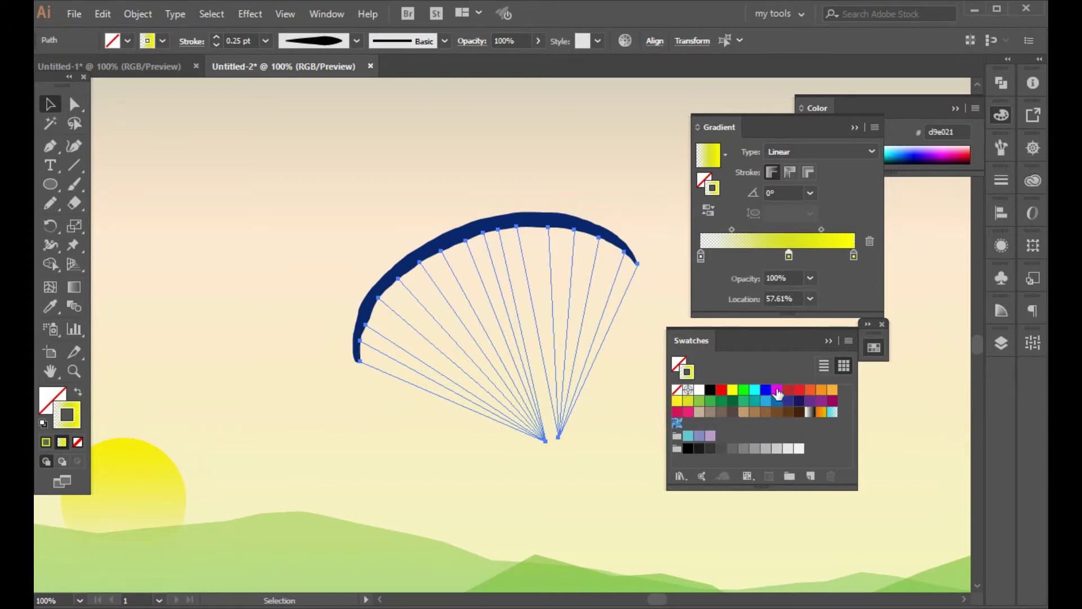
left_click_drag(785, 403, 755, 255)
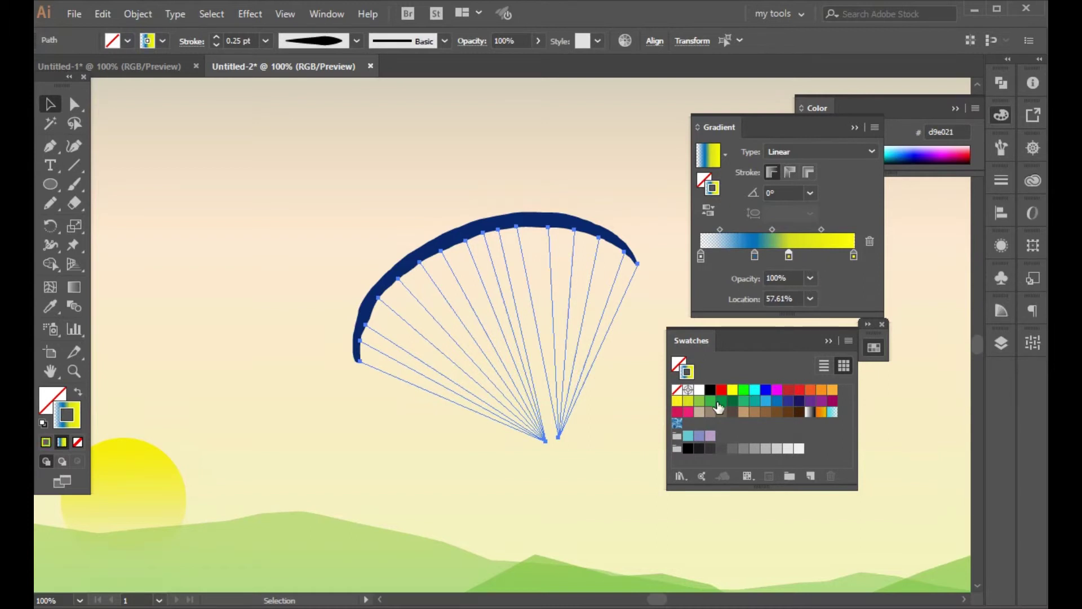
left_click_drag(820, 232, 846, 282)
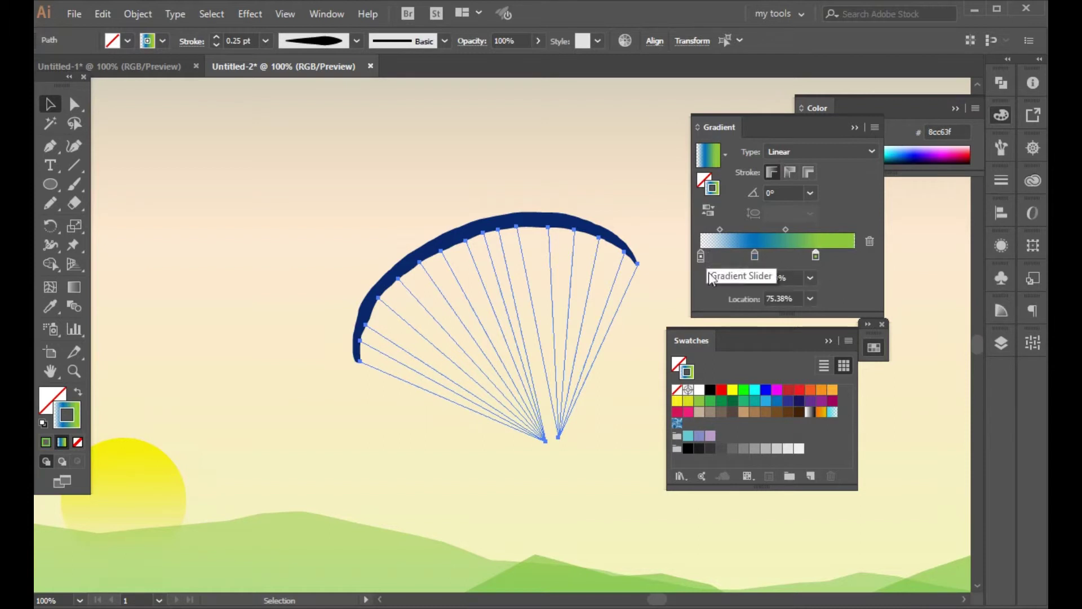
left_click(614, 385)
Lower the opacity of the stroke gradient's green and blue stops and set its starting stop to 10% opacity
left_click_drag(618, 426, 454, 364)
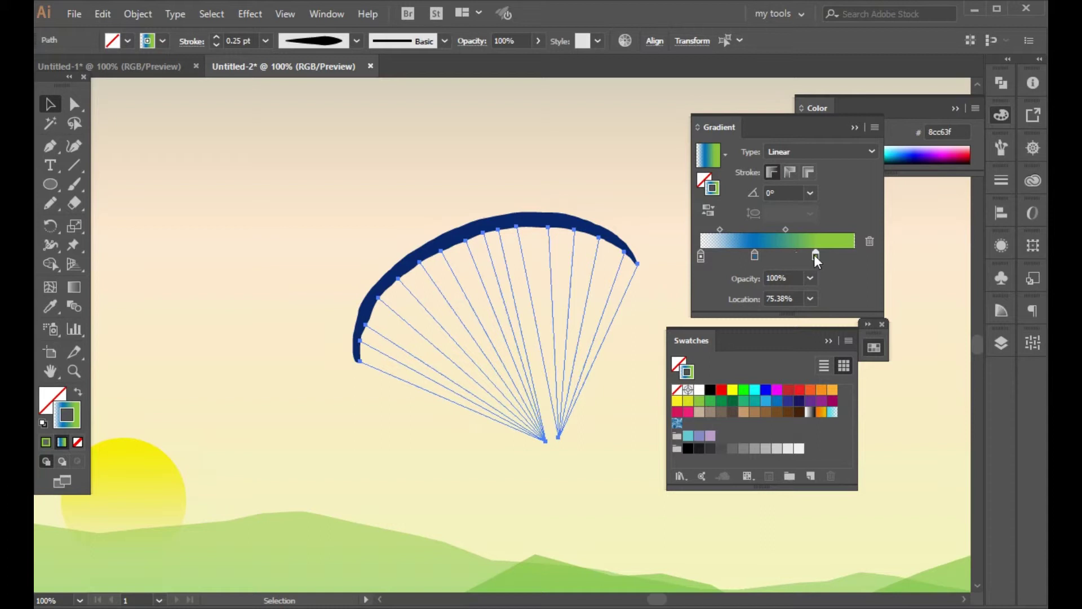
left_click(810, 278)
left_click(829, 397)
left_click(755, 255)
left_click(810, 278)
left_click(833, 393)
left_click(701, 257)
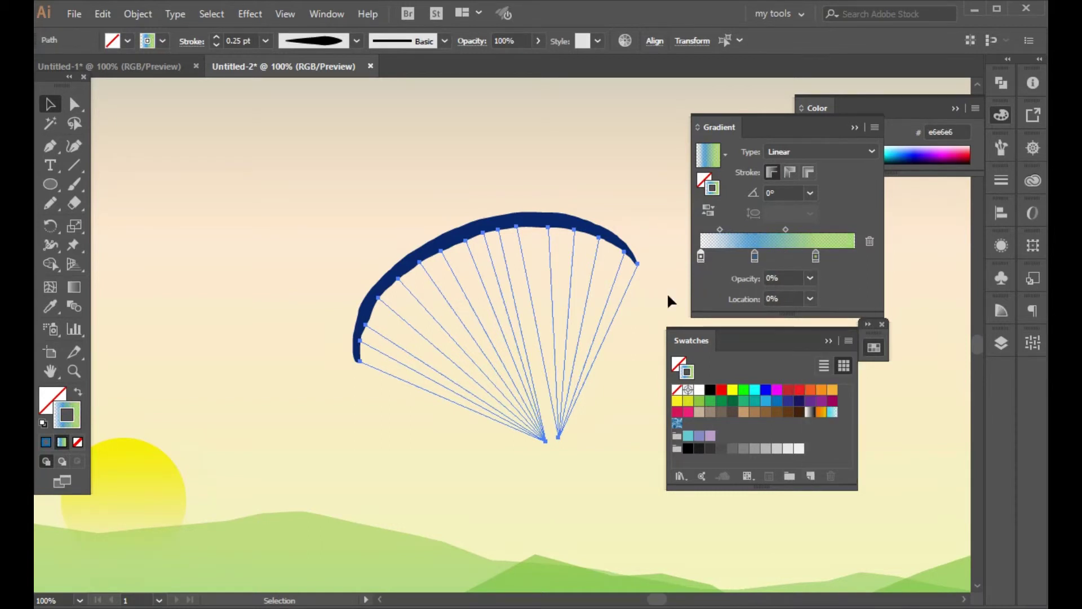
left_click(810, 278)
left_click(820, 313)
left_click(630, 375)
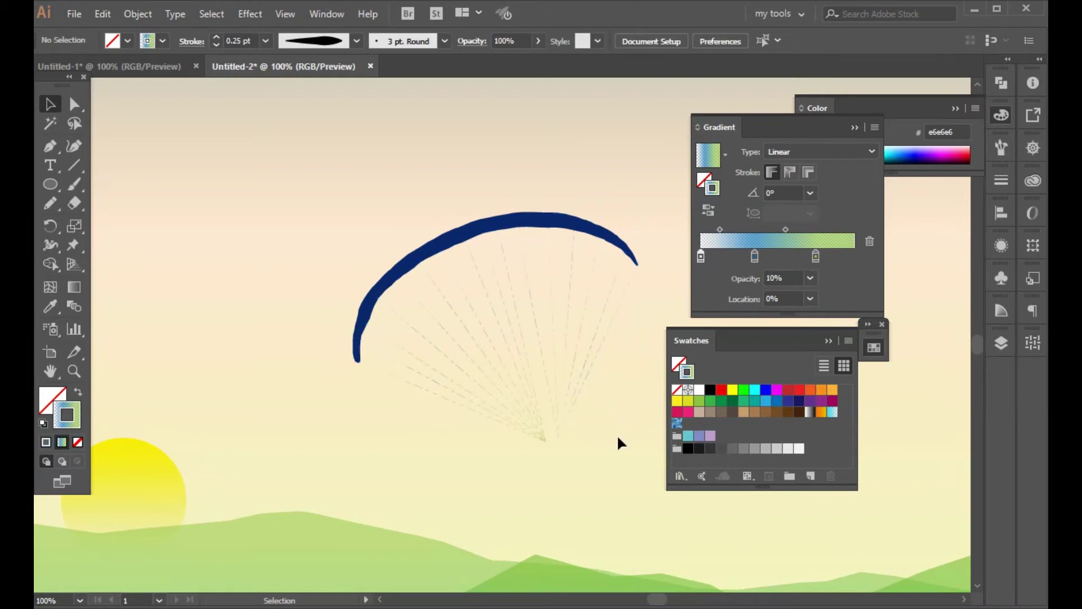
Set the suspension lines' stroke weight to 0.5 pt
left_click_drag(602, 451, 445, 336)
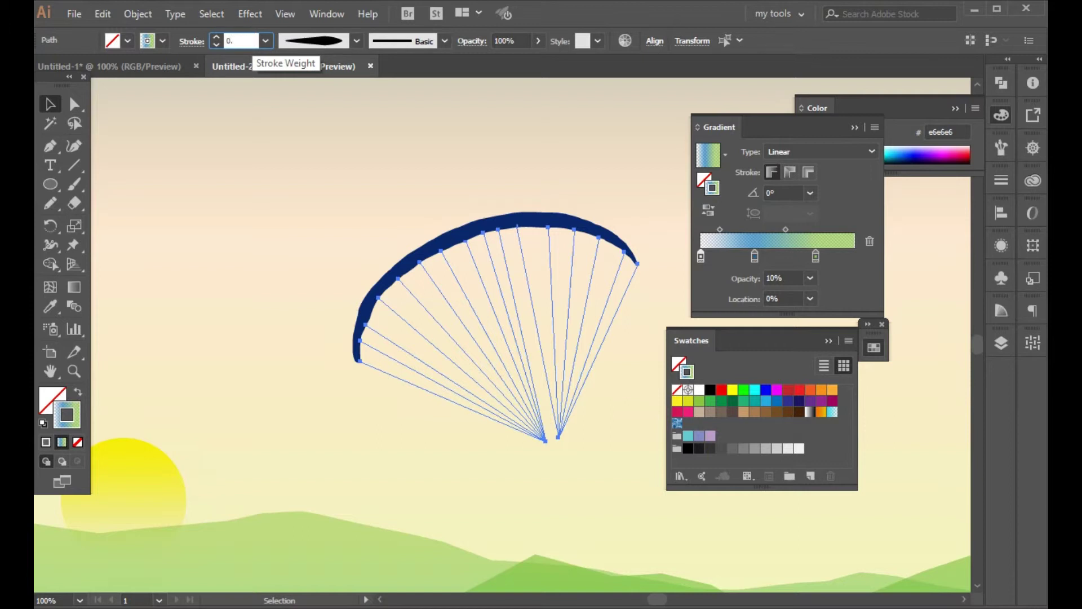
key("Return")
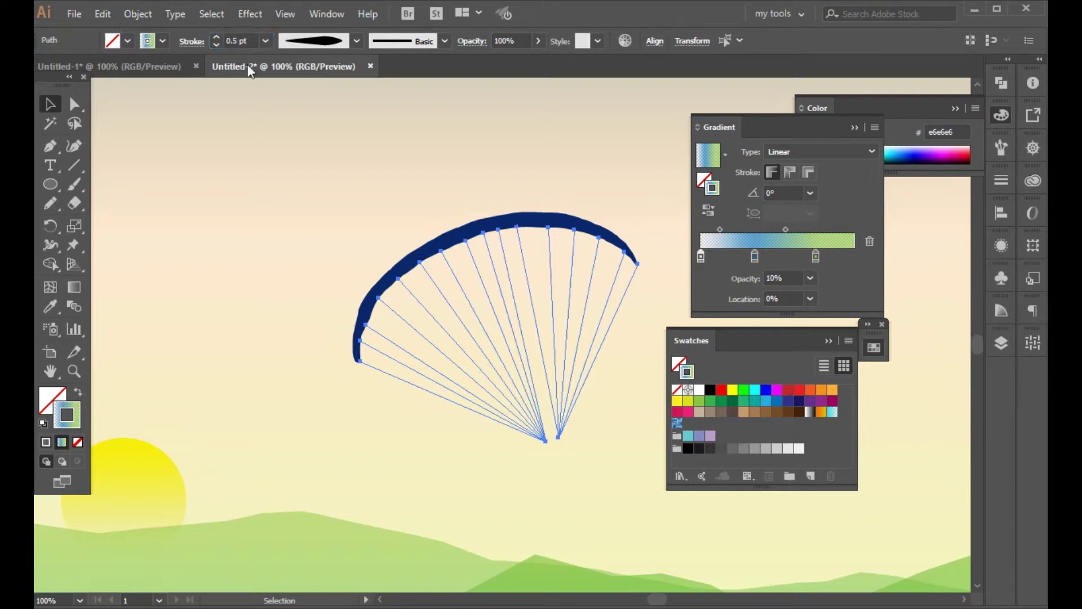
Draw a small circle for the pilot's head where the suspension lines converge
left_click(251, 164)
key("ctrl+minus")
key("ctrl+minus")
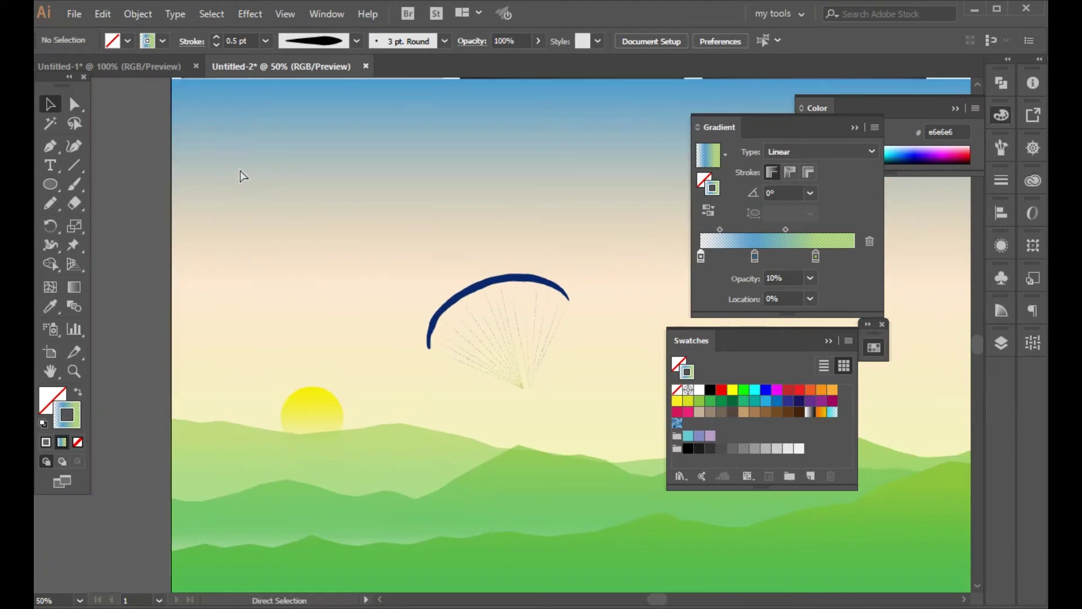
key("ctrl+plus")
key("ctrl+plus")
left_click_drag(266, 308, 250, 294)
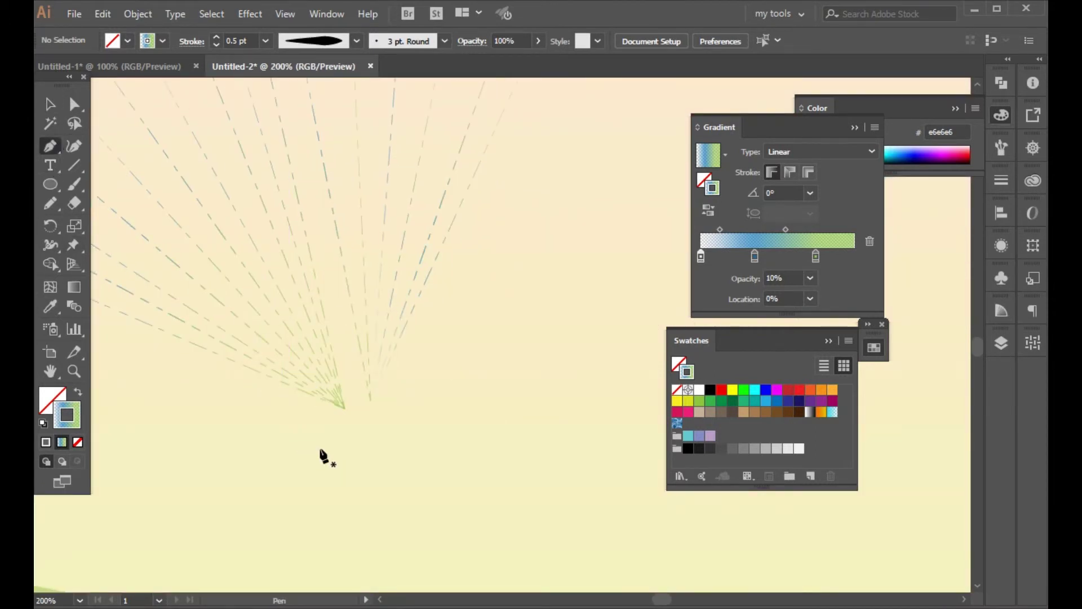
scroll(329, 440, "down", 1)
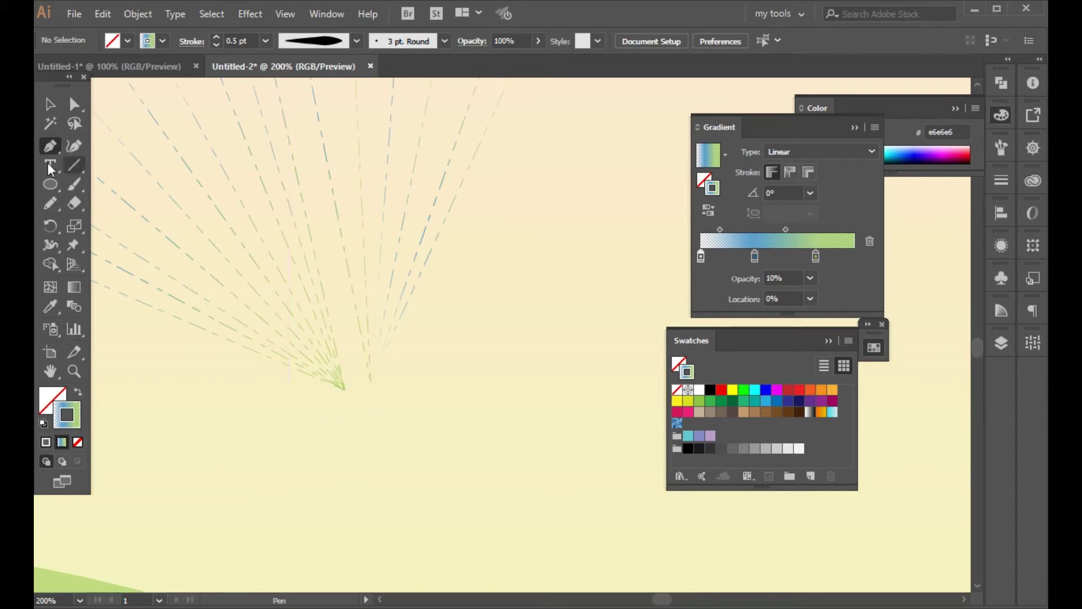
key("l")
left_click_drag(345, 370, 368, 389)
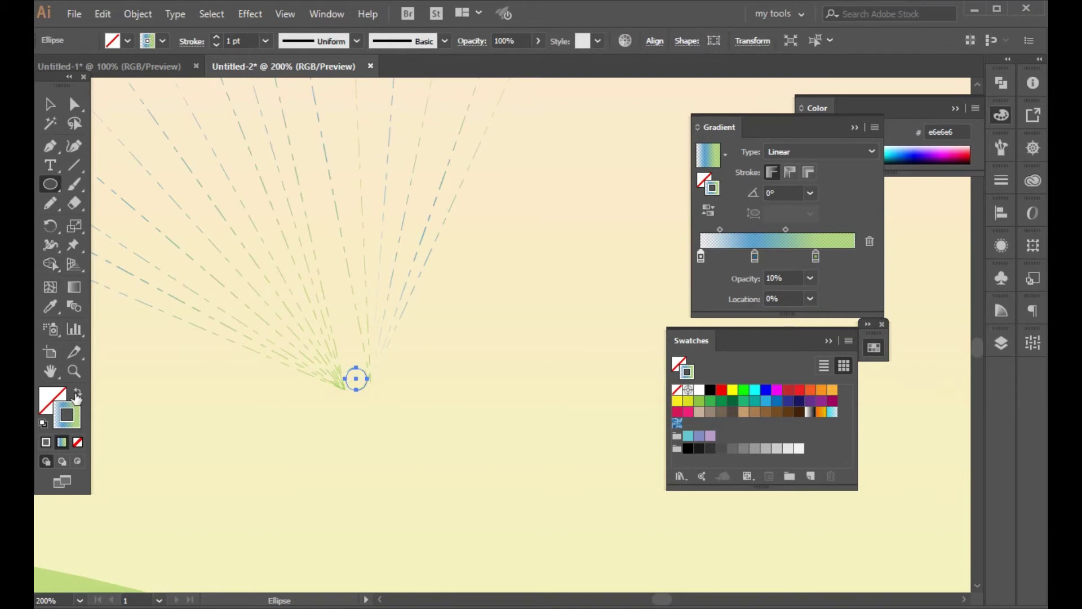
Draw the pilot's torso as a closed pen path just below the head circle, with the dashed line option turned off
left_click(50, 104)
left_click(120, 242)
left_click(49, 145)
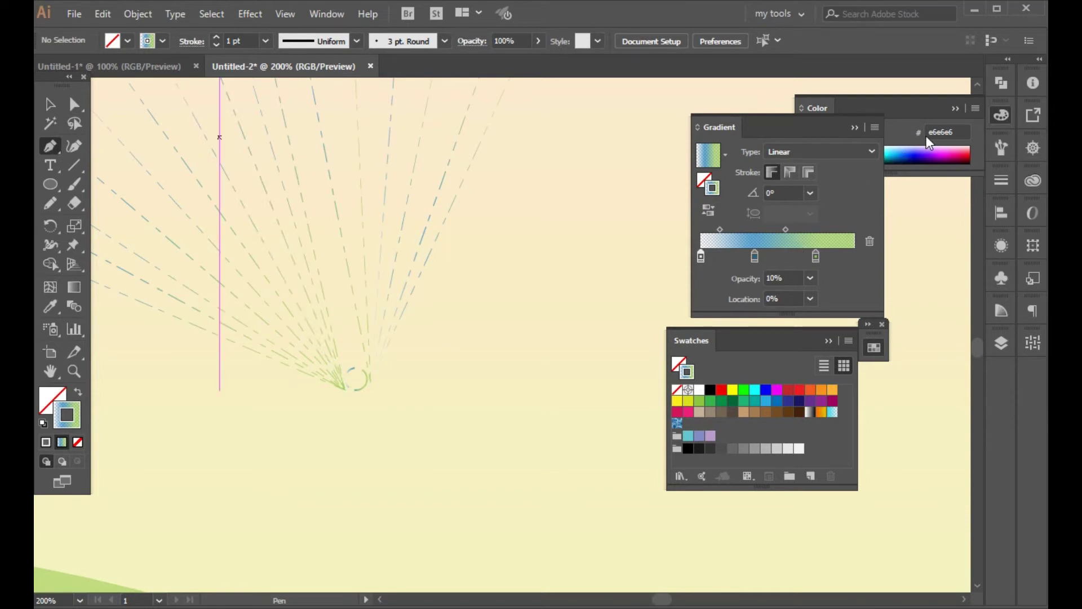
left_click(997, 185)
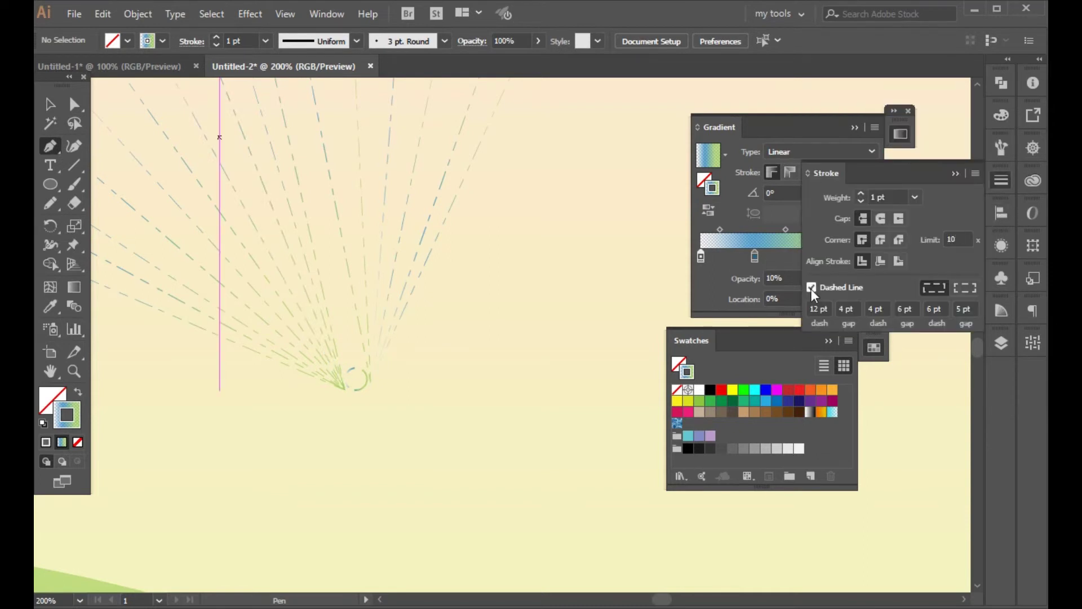
left_click(349, 390)
mouse_move(348, 411)
left_mouse_down()
mouse_move(374, 434)
mouse_move(353, 431)
left_mouse_up()
left_click(341, 405)
left_click(341, 419)
left_click(356, 426)
left_click_drag(389, 430, 376, 390)
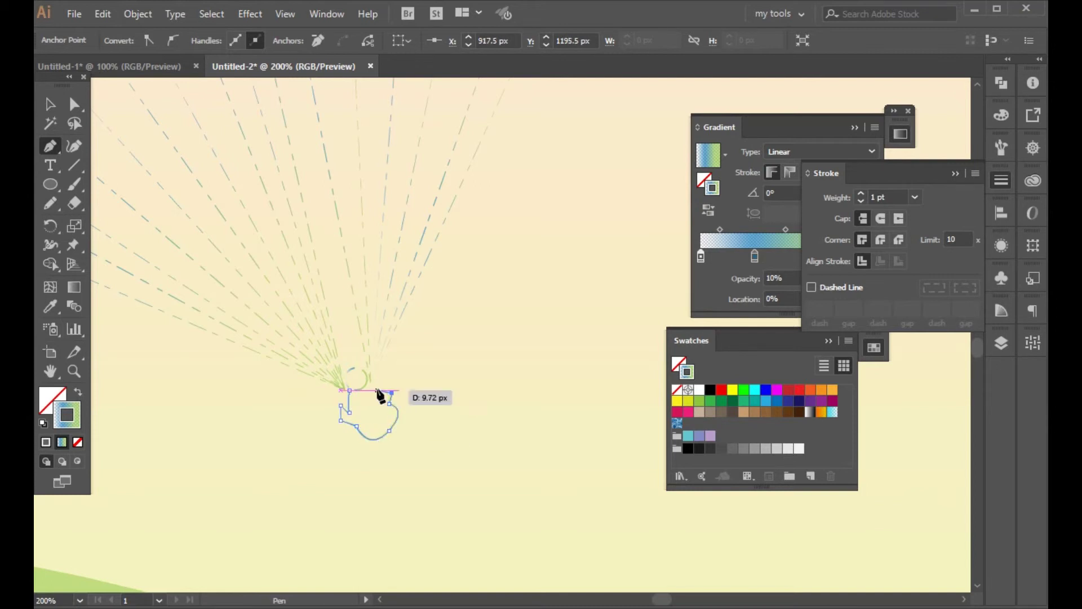
left_click(377, 391)
left_click(381, 391)
left_click(376, 393)
left_click(363, 386)
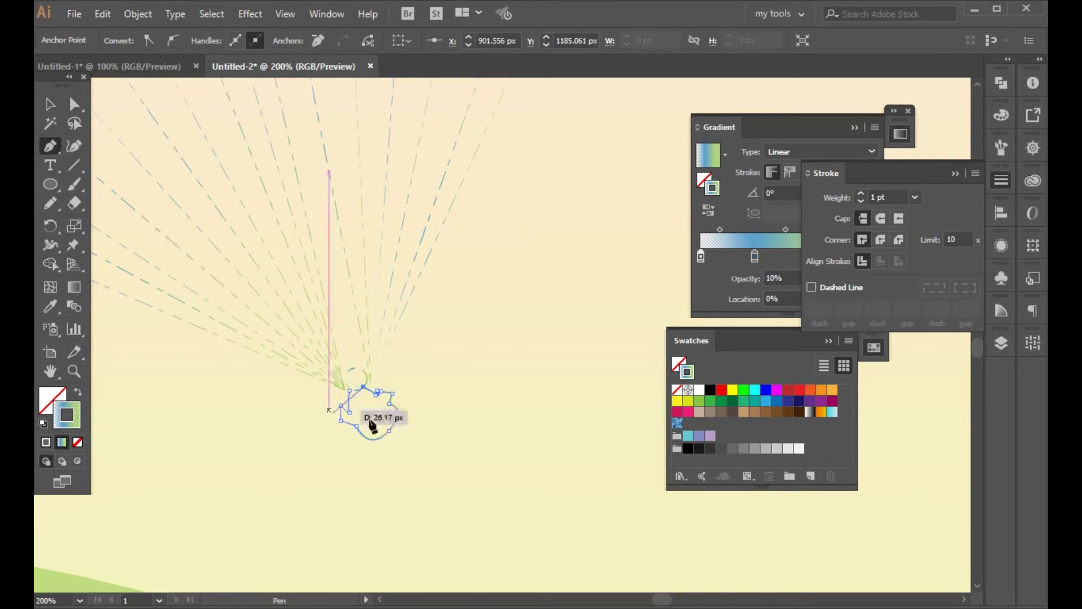
left_click(350, 390)
key("v")
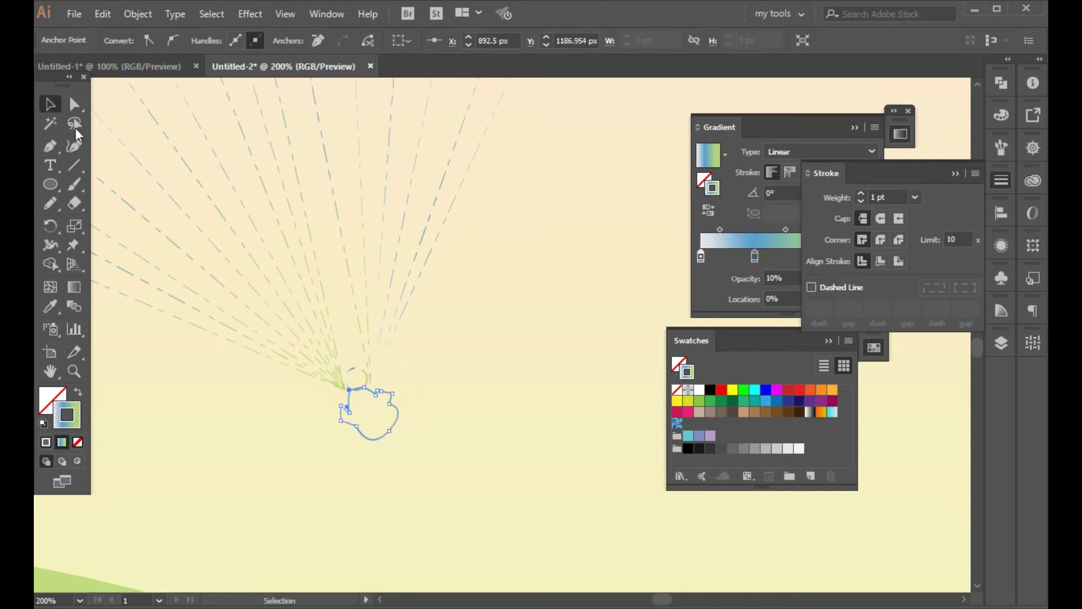
Turn off the head circle's dashed stroke and fill both the head and the torso with 333333
left_click(360, 370)
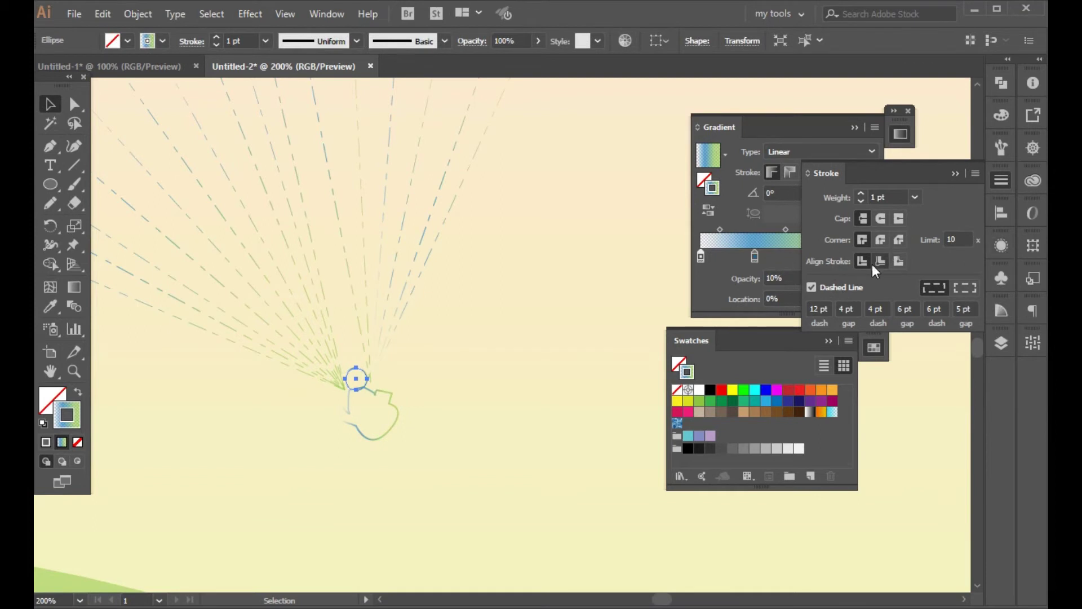
left_click(810, 287)
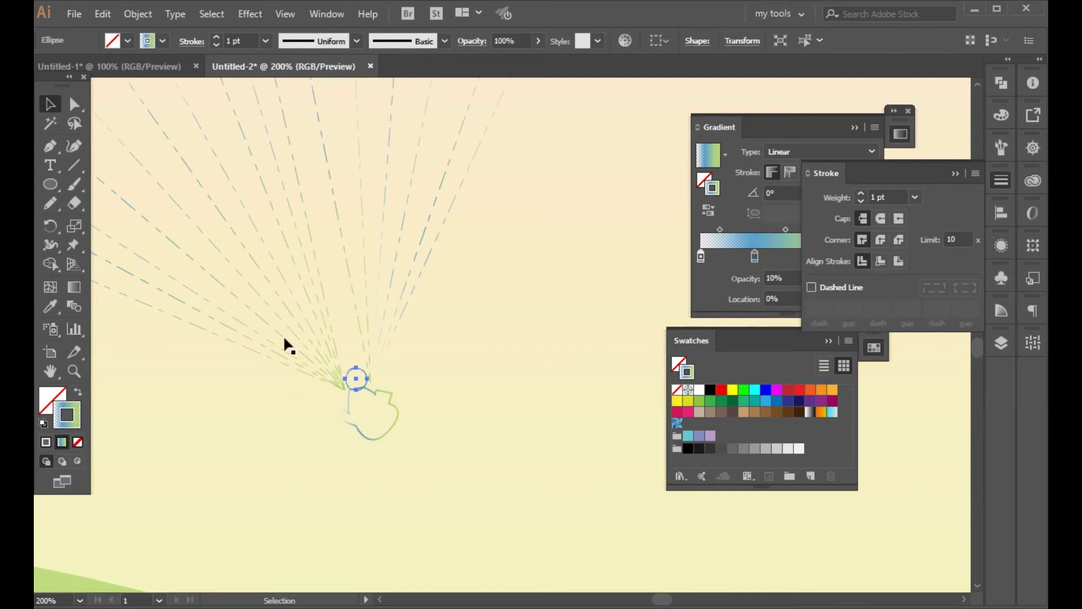
left_click(381, 440, "shift")
double_click(56, 402)
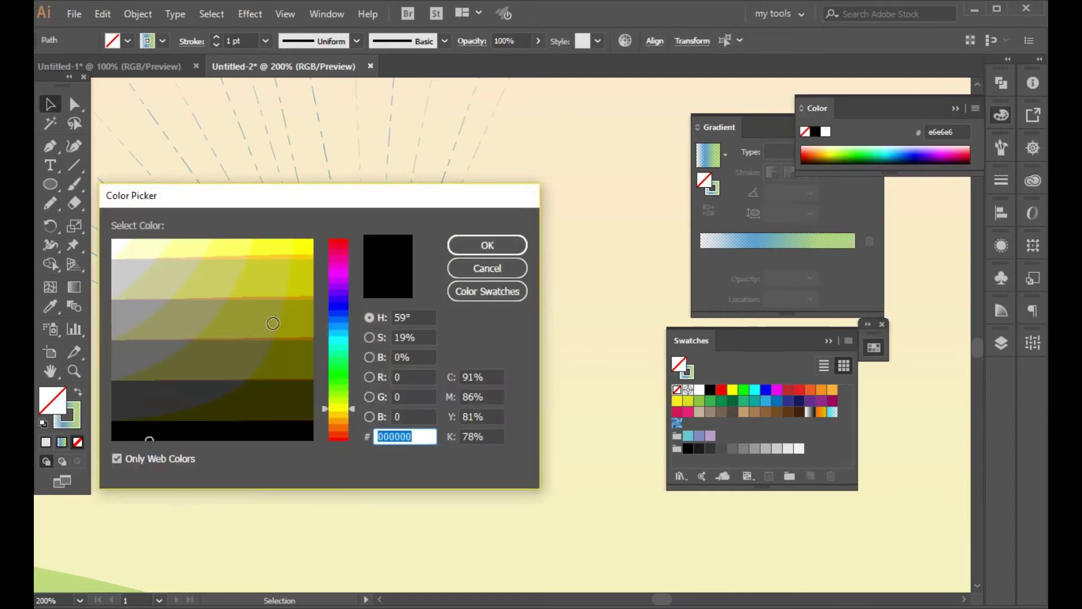
left_click(201, 405)
left_click(206, 368)
left_click(198, 392)
left_click(488, 246)
left_click(358, 454)
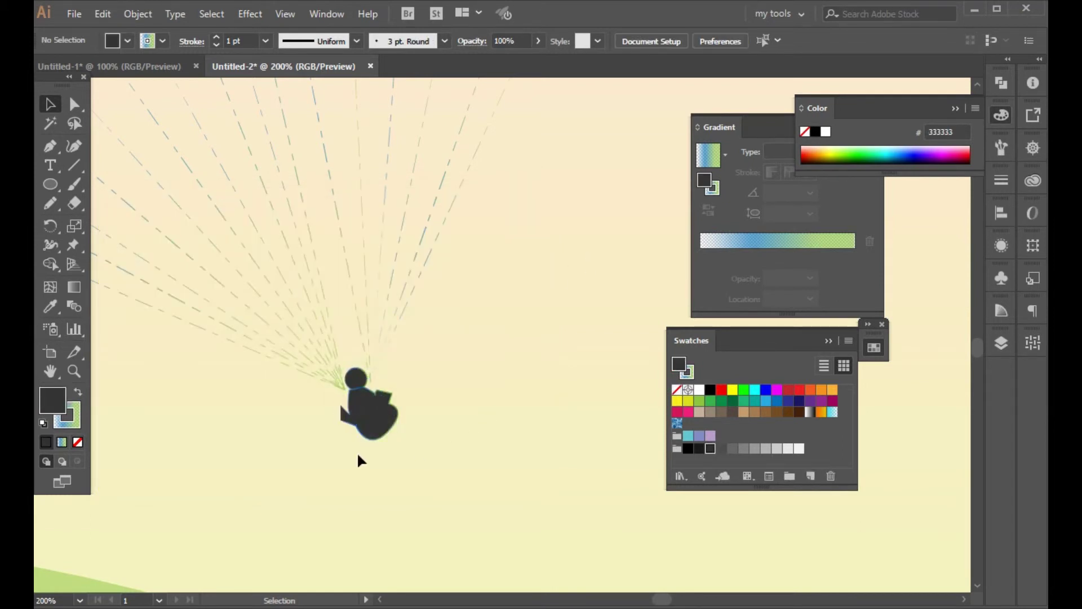
Remove the gradient stroke from the pilot's head and torso
left_click(357, 382)
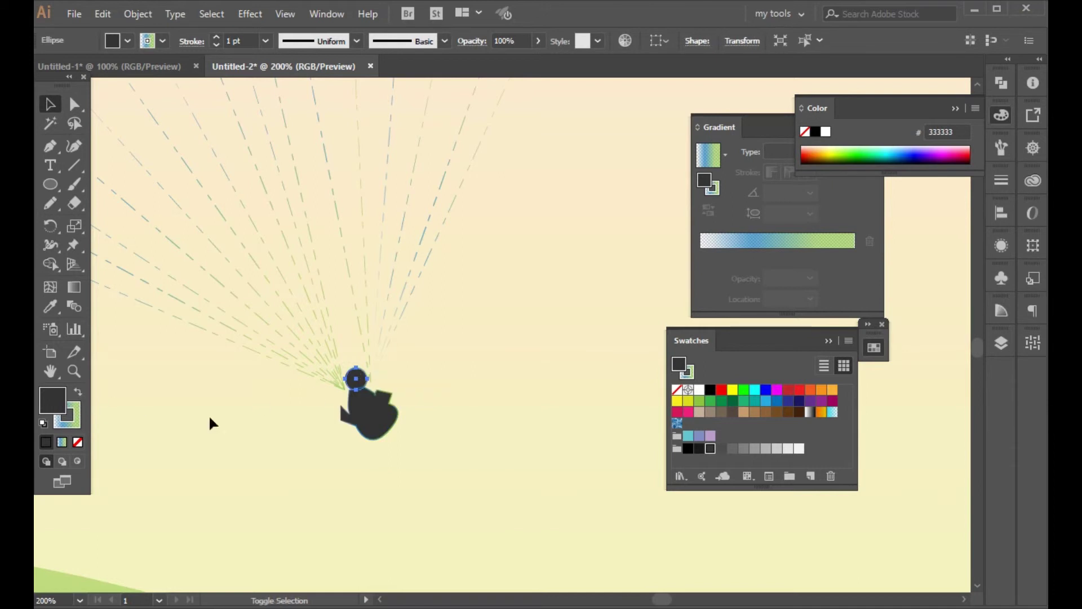
left_click(387, 411, "shift")
left_click(68, 417)
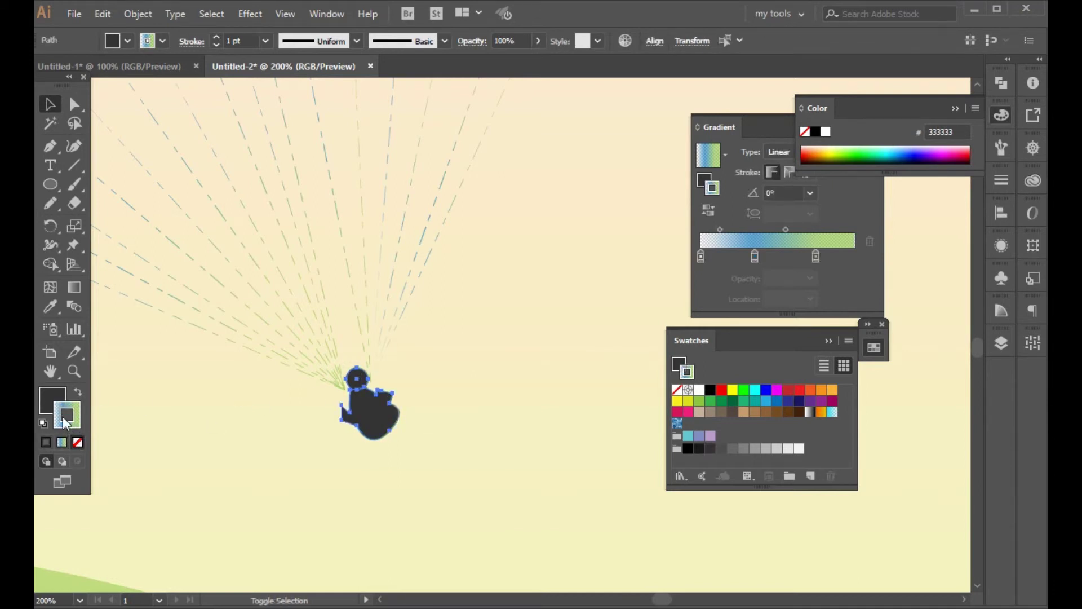
key("slash")
Draw the pilot's upper, outstretched leg with its foot, starting at the edge of the torso
left_click(52, 147)
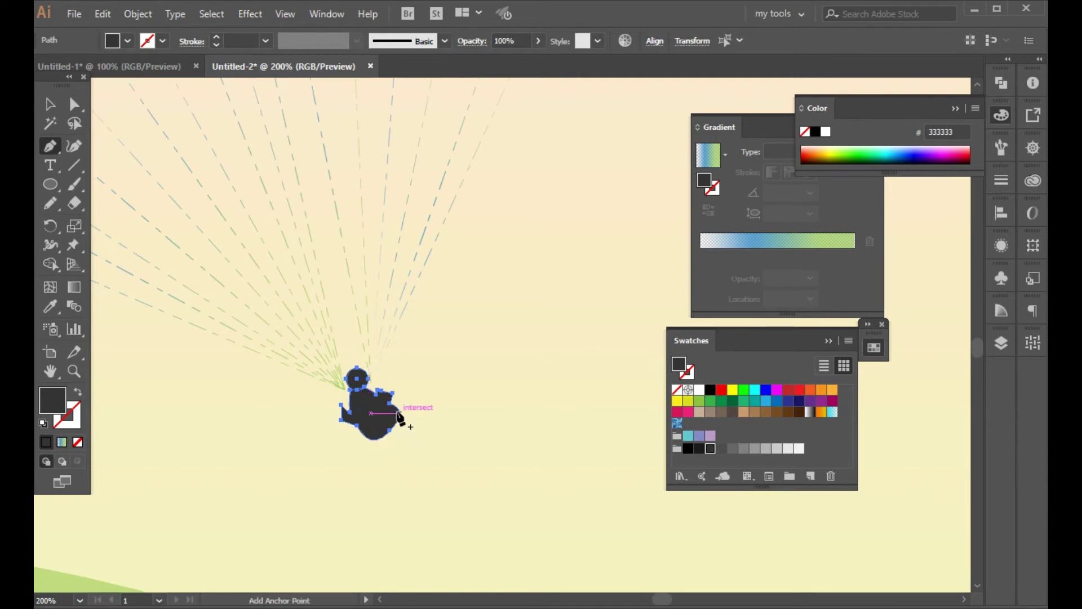
left_click(397, 416)
left_click(49, 105)
left_click(181, 389)
left_click(53, 150)
left_click(392, 412)
left_click_drag(410, 405, 446, 421)
left_click(440, 423)
left_click(436, 418)
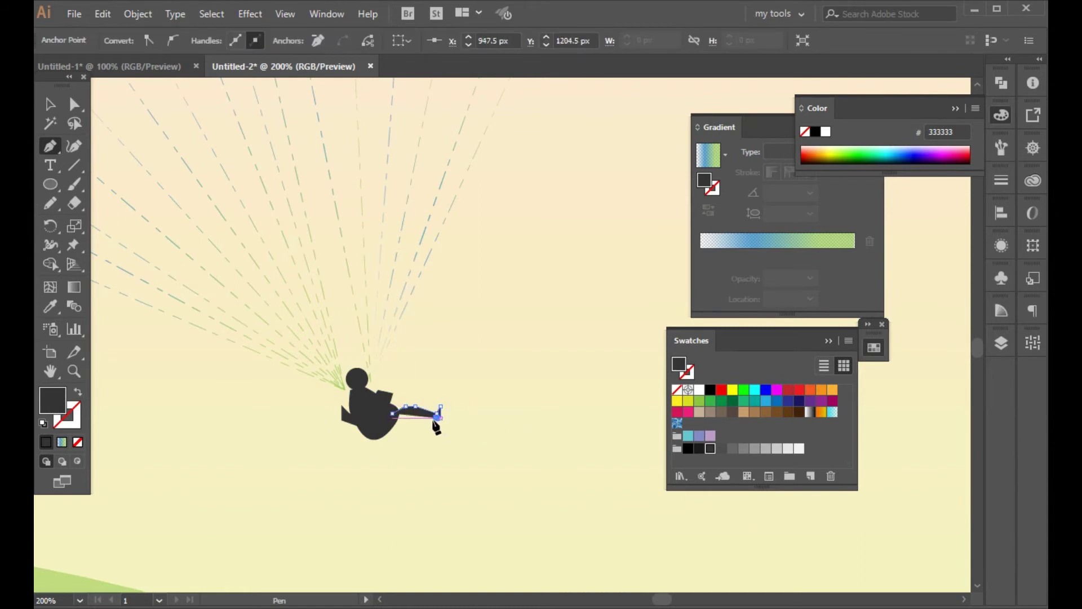
left_click(429, 423)
left_click_drag(394, 413, 398, 431)
Continue the path with the pilot's lower, bent leg and foot, and close the shape inside the torso
left_click(395, 423)
left_click(417, 428)
left_click(417, 449)
left_click(416, 451)
left_click(424, 452)
left_click(416, 458)
left_click_drag(411, 458, 407, 437)
left_click(407, 439)
left_click(375, 439)
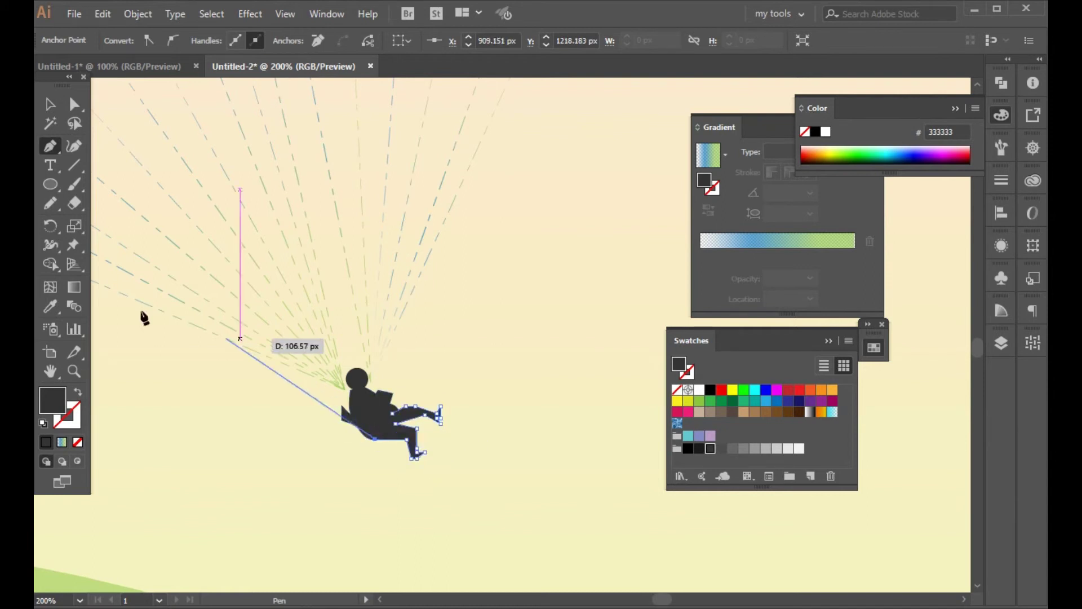
left_click(376, 419)
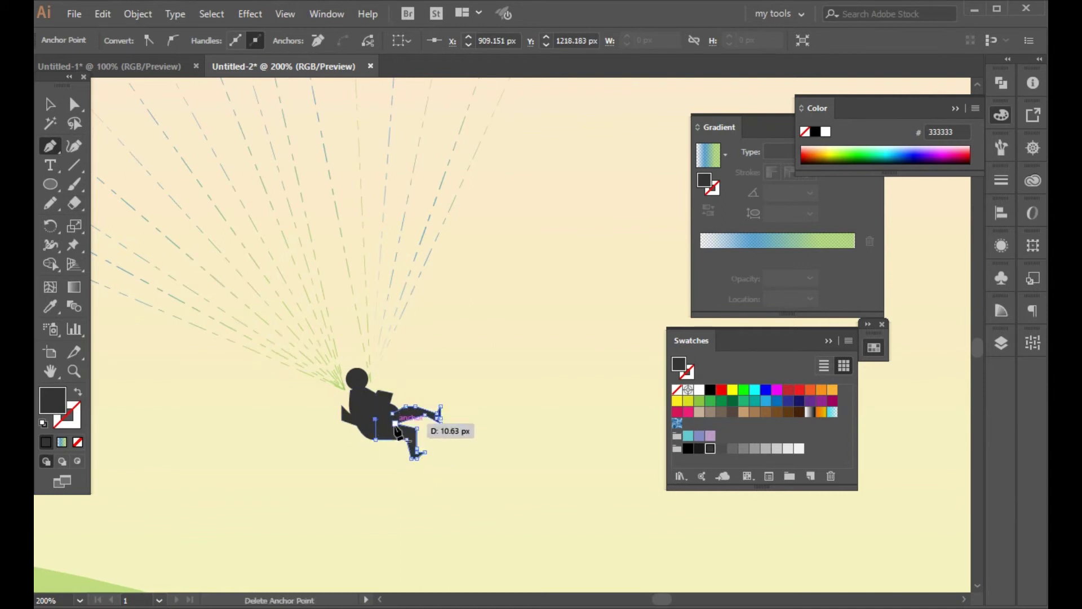
left_click(393, 413)
left_click(47, 106)
left_click(100, 257)
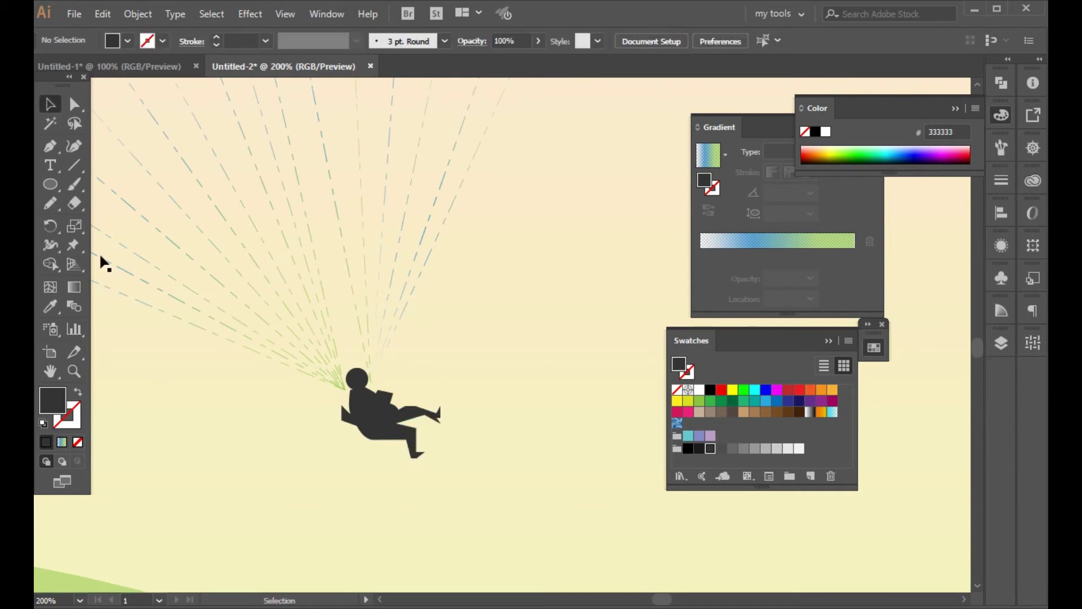
Refine the tips of the pilot's two feet by adjusting their anchor points and corners
left_click(78, 106)
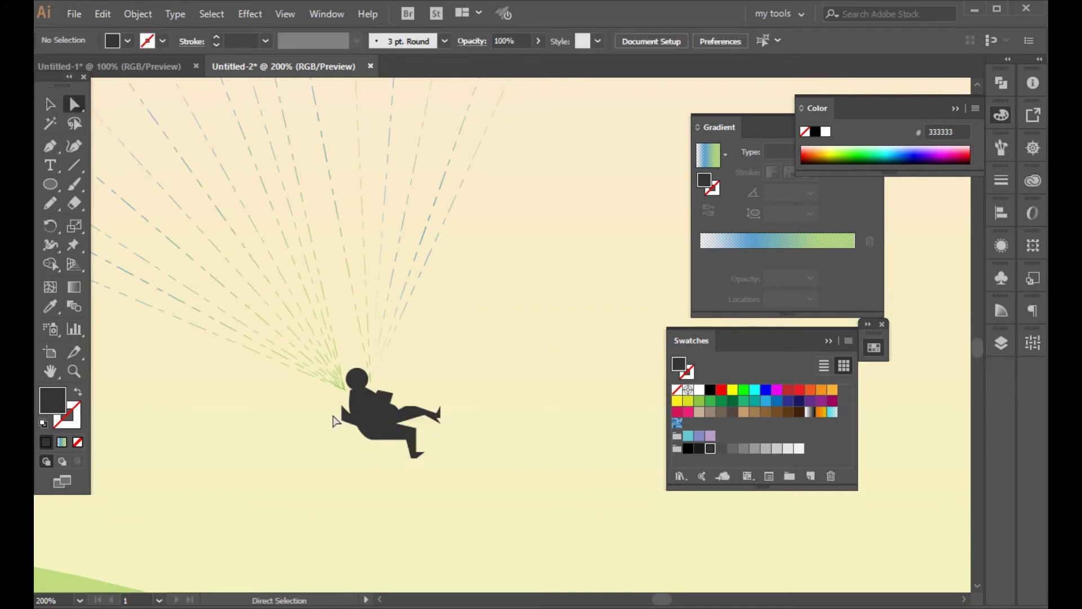
left_click(439, 424)
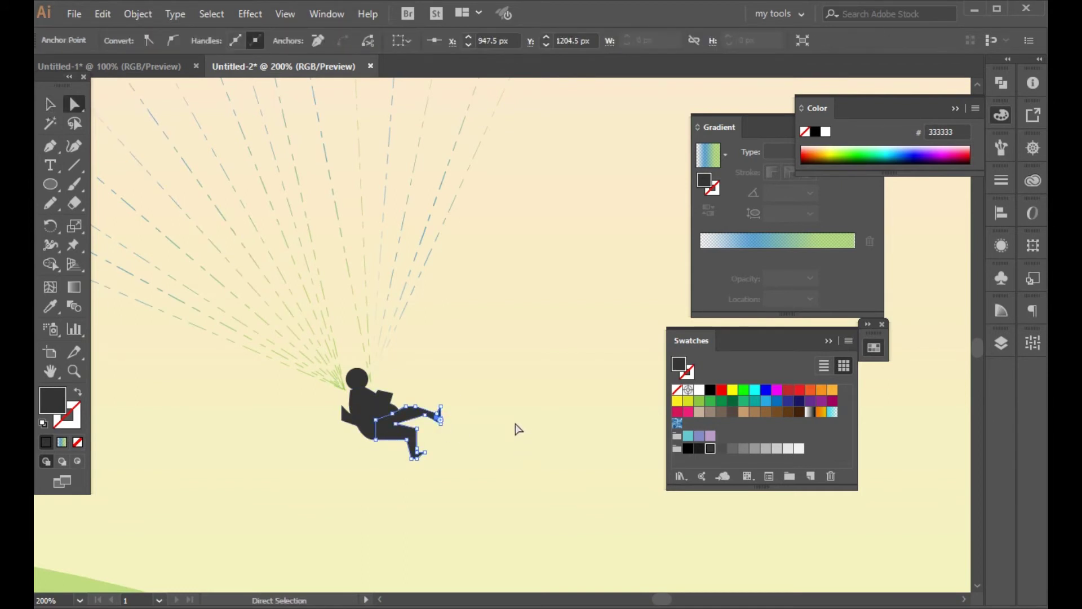
left_click(492, 425)
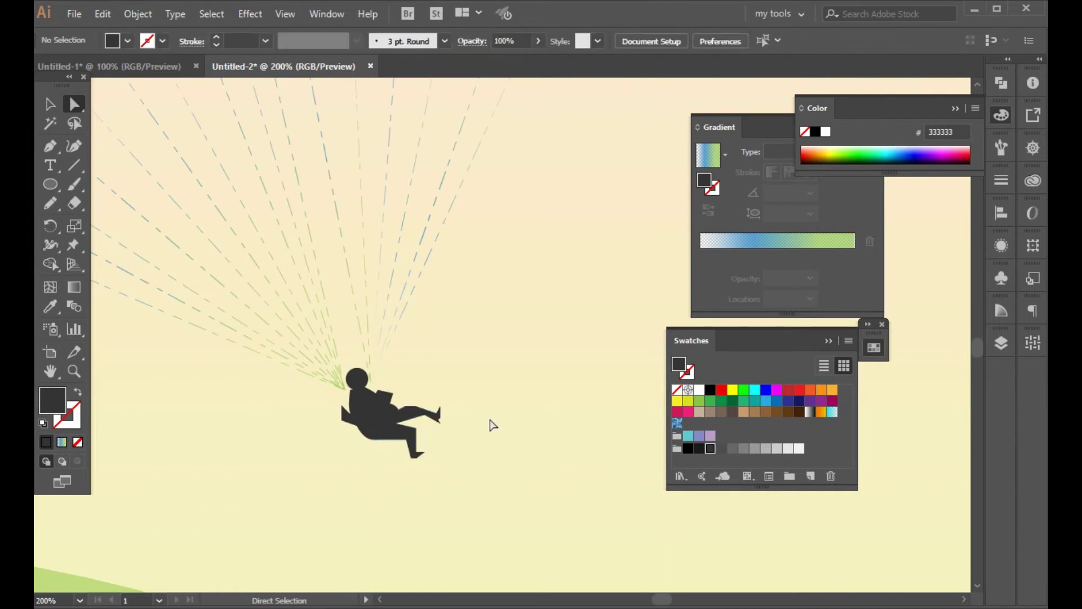
left_click(443, 420)
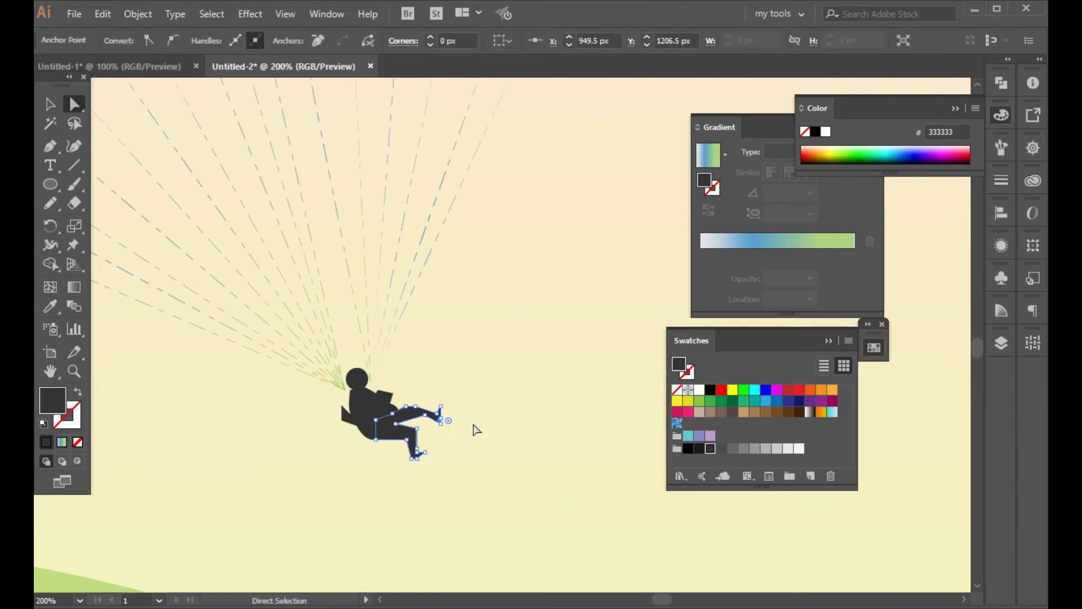
left_click(476, 430)
left_click(440, 406)
mouse_move(439, 415)
left_mouse_down()
mouse_move(447, 420)
mouse_move(444, 410)
left_mouse_up()
left_click(458, 442)
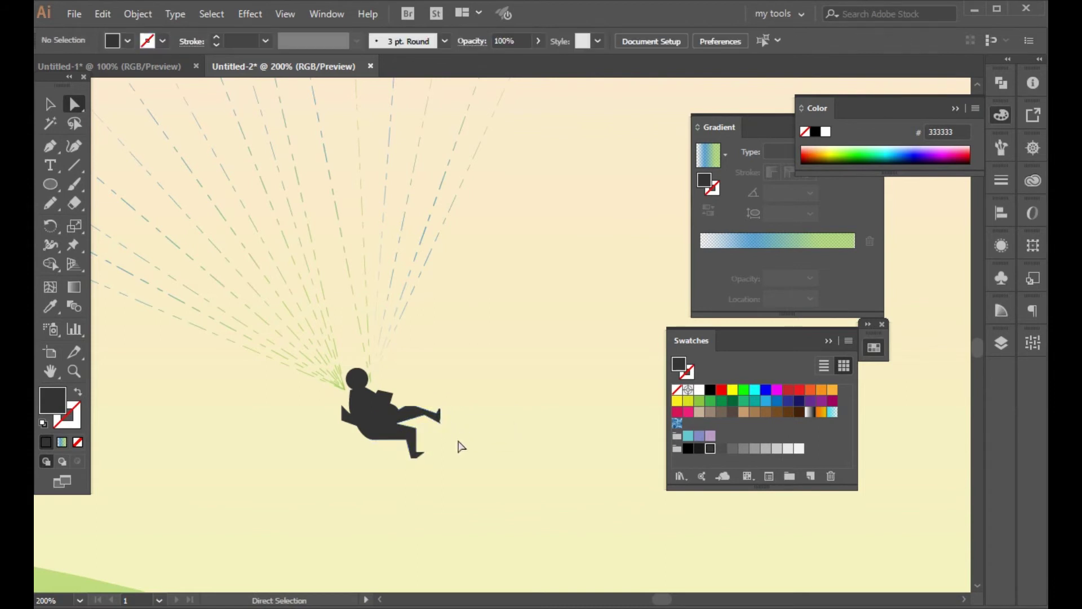
left_click(419, 455)
mouse_move(417, 460)
left_mouse_down()
mouse_move(434, 458)
mouse_move(421, 457)
left_mouse_up()
left_click(366, 457)
Reshape the anchor points of the pilot's two arms so the hands reach up to the suspension lines
mouse_move(341, 405)
left_mouse_down()
mouse_move(336, 390)
mouse_move(337, 439)
mouse_move(342, 410)
left_mouse_up()
left_click(357, 427)
key("Right")
key("Right")
key("Up")
key("Up")
key("Up")
left_click(342, 394)
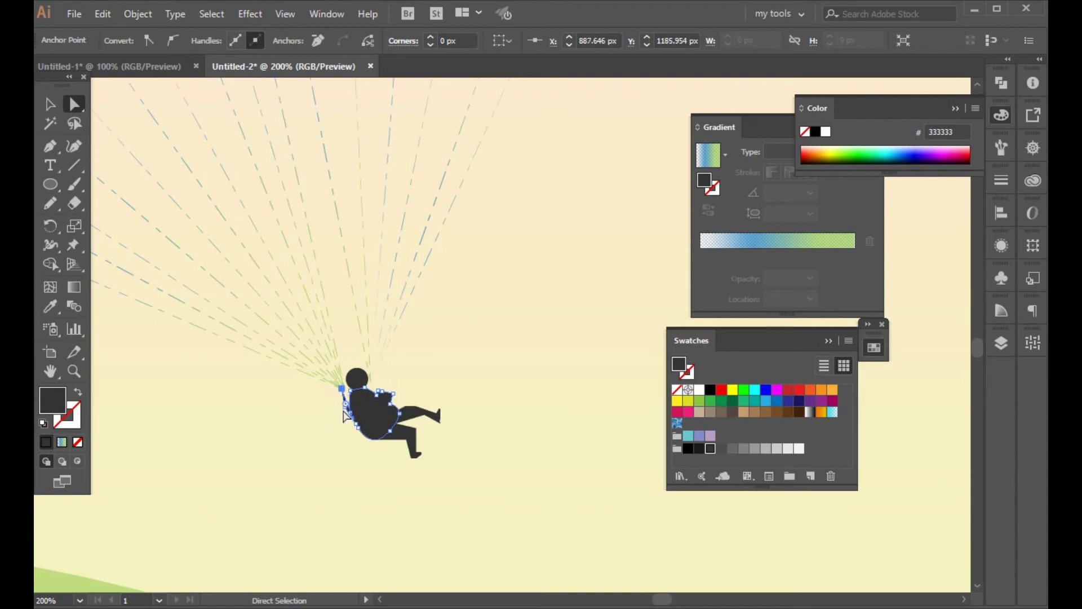
left_click(336, 451)
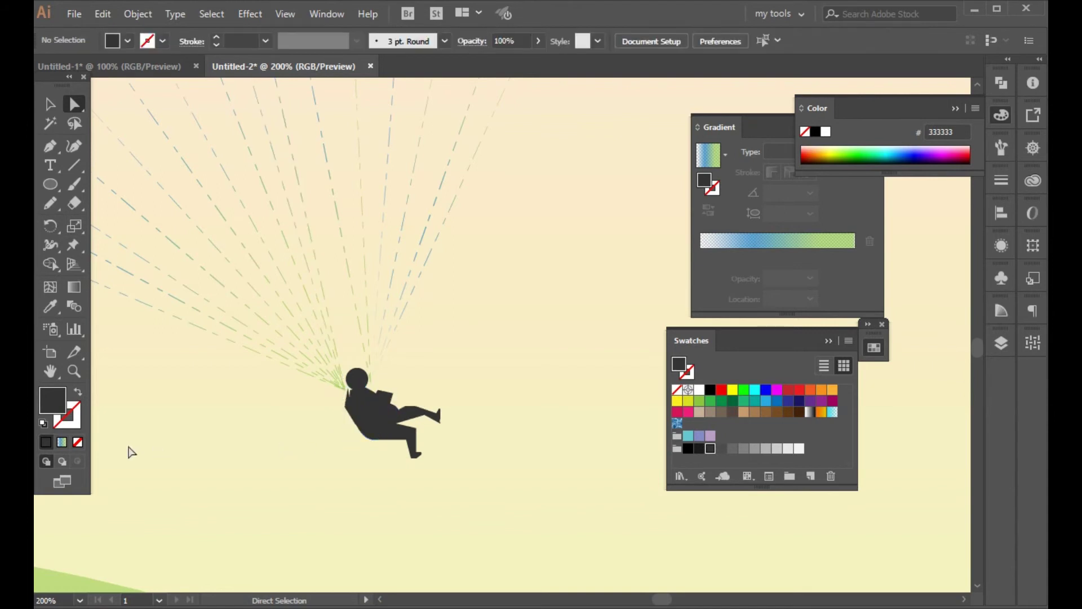
mouse_move(392, 397)
left_mouse_down()
mouse_move(383, 379)
mouse_move(385, 391)
left_mouse_up()
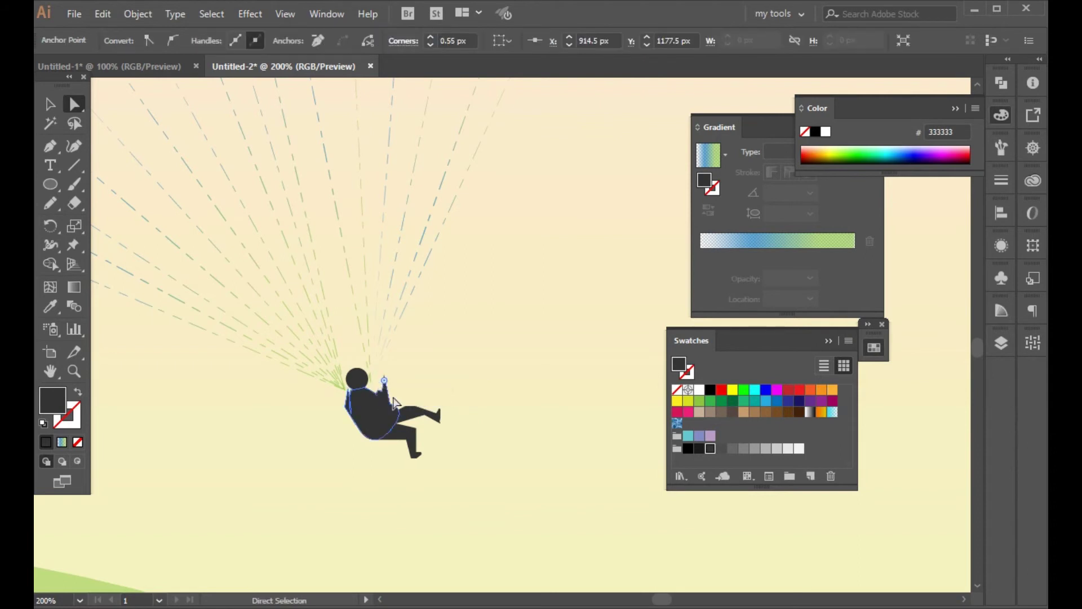
left_click(539, 410)
Change the fill of the whole pilot figure to 666666
key("ctrl+minus")
key("ctrl+minus")
key("ctrl+minus")
key("ctrl+minus")
key("ctrl+minus")
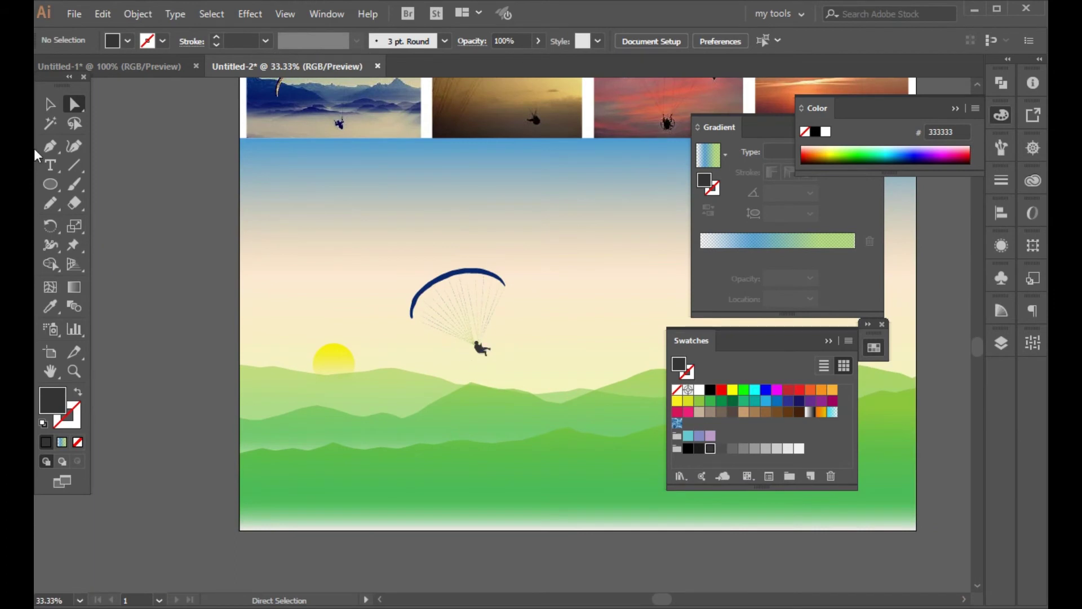
left_click_drag(513, 372, 474, 349)
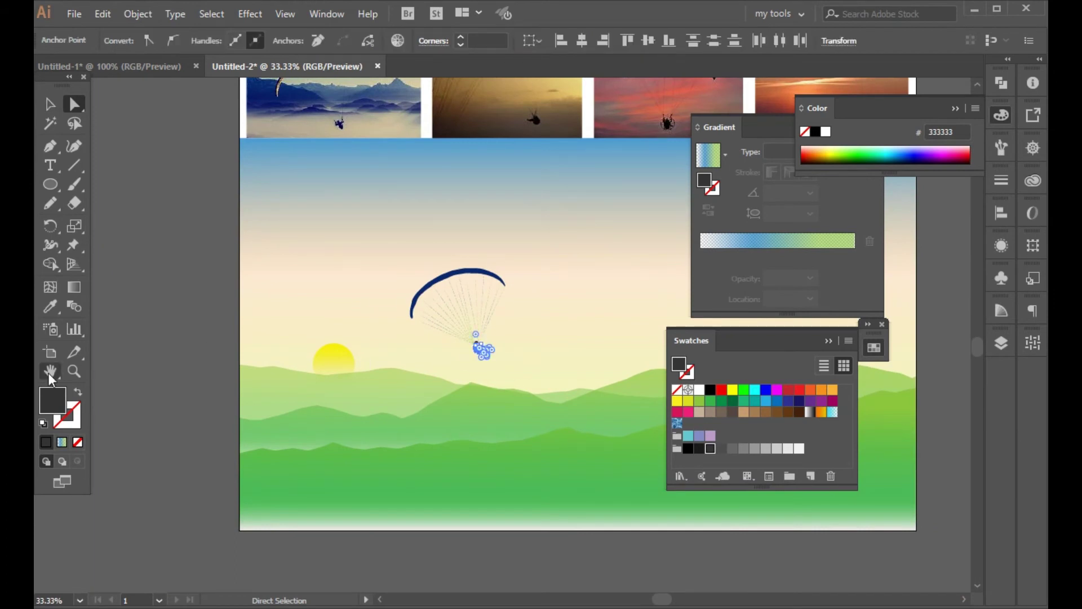
double_click(52, 400)
left_click(127, 367)
left_click(487, 245)
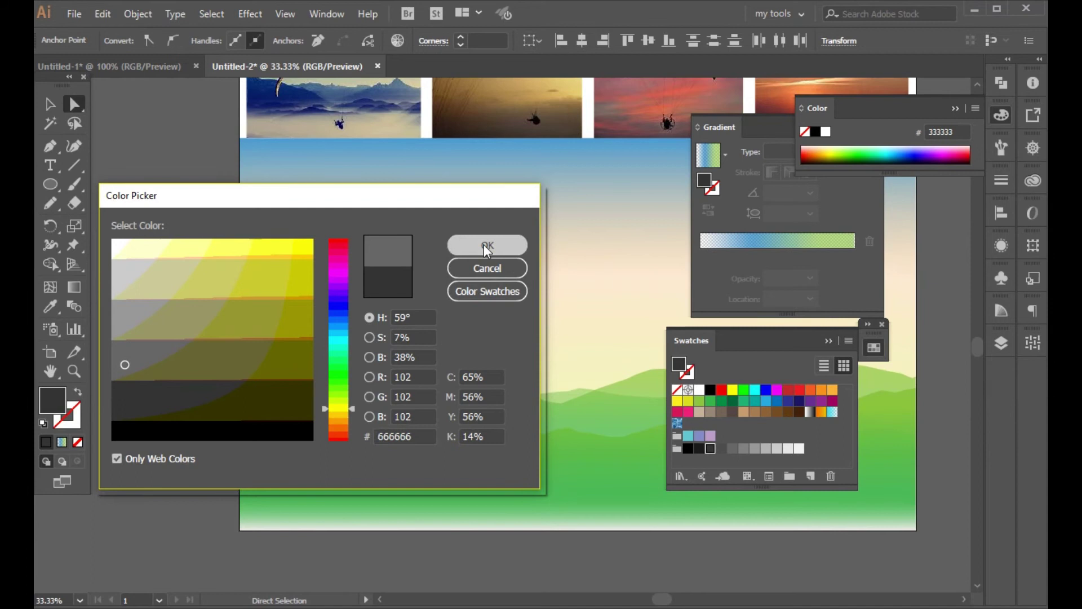
left_click(574, 366)
Try to mirror a copy of the paraglider about the vertical axis and place it across the sky, and undo the attempt
left_click_drag(390, 403, 227, 412)
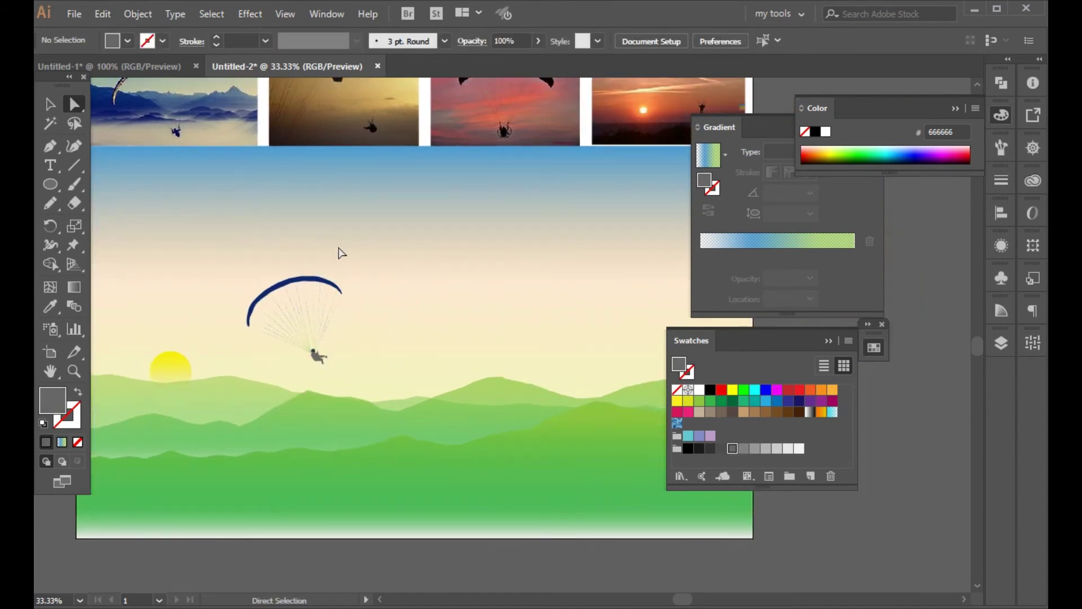
scroll(430, 320, "up", 2)
left_click_drag(222, 316, 357, 425)
right_click(288, 376)
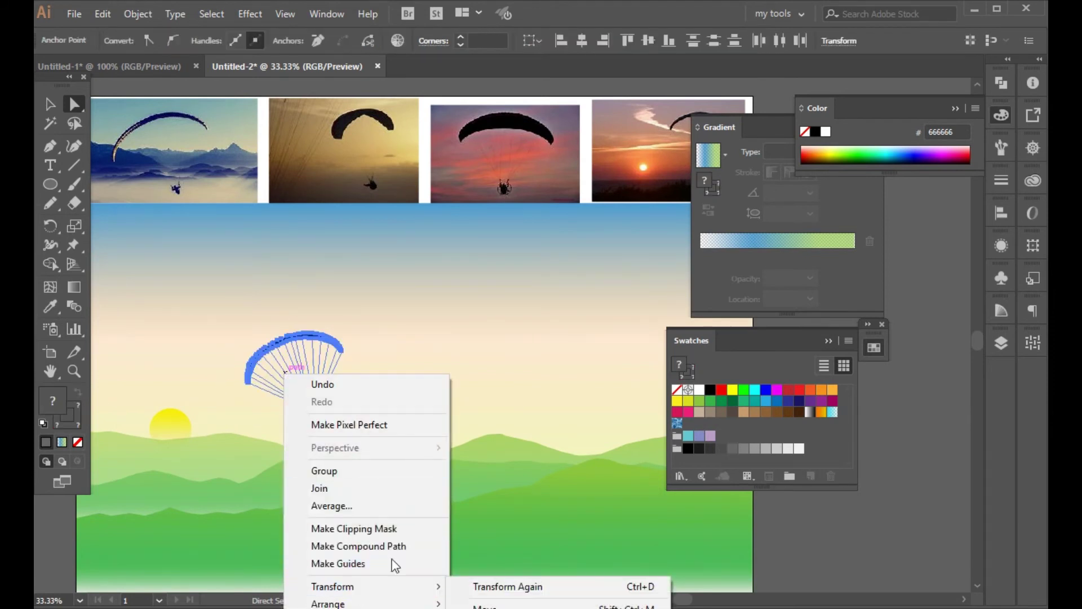
right_click(424, 239)
mouse_move(504, 450)
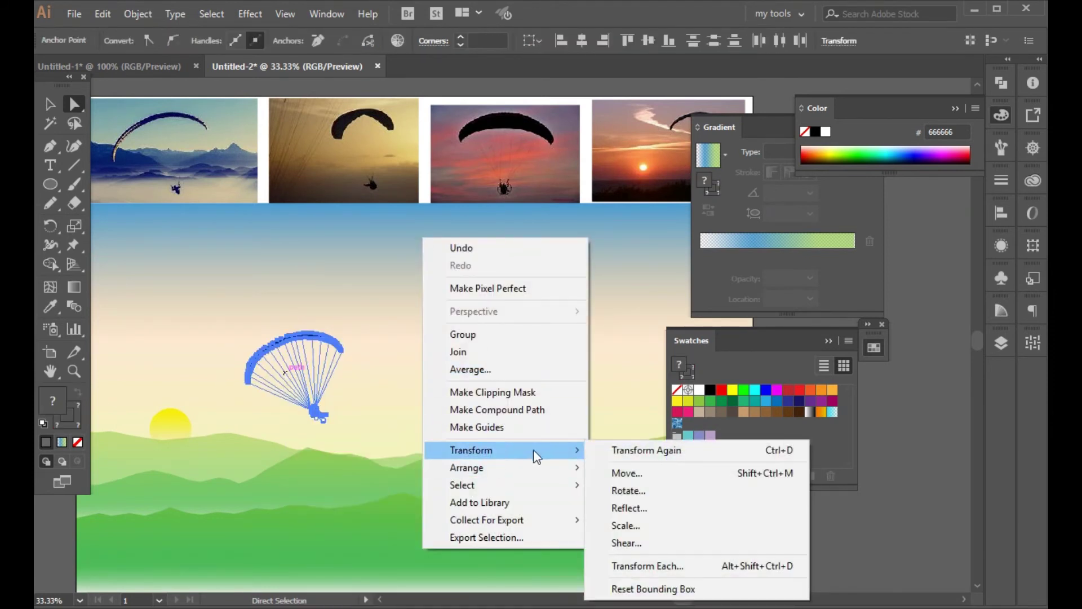
left_click(626, 507)
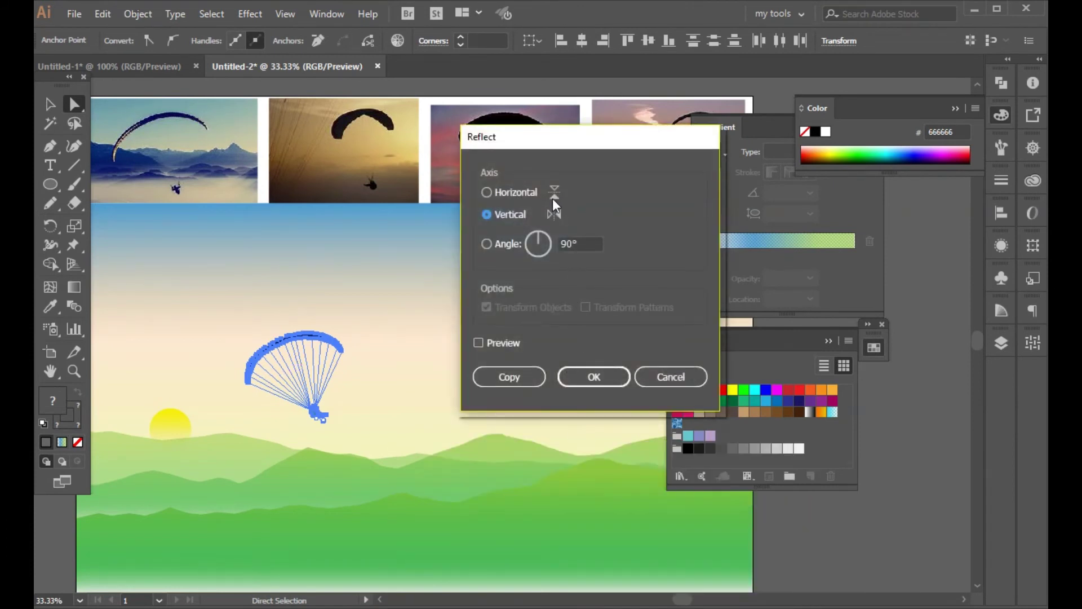
left_click(594, 376)
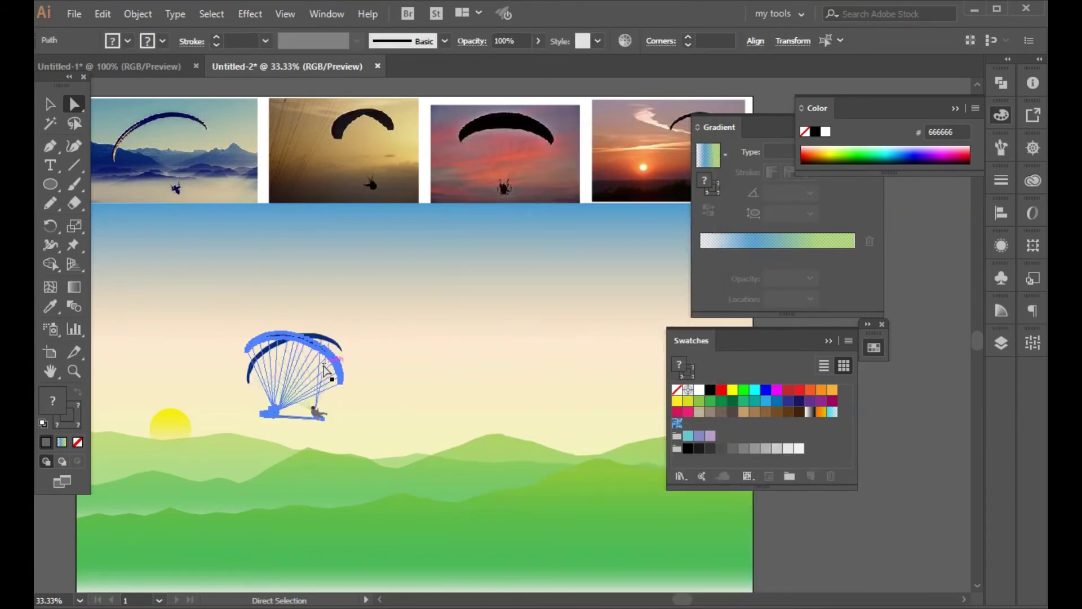
left_click_drag(358, 353, 639, 365)
scroll(528, 463, "right", 5)
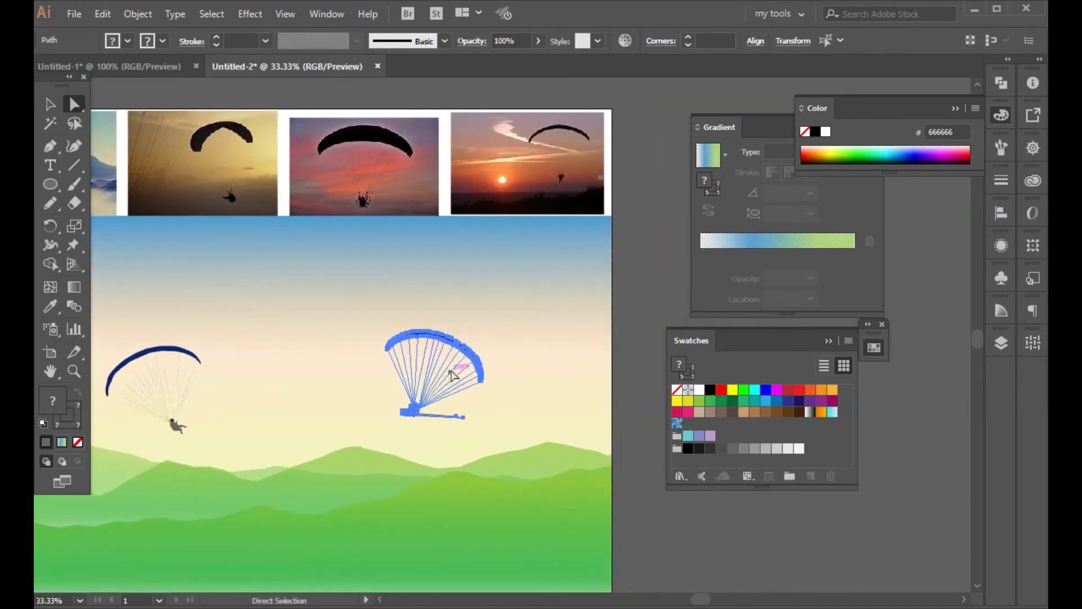
key("ctrl+z")
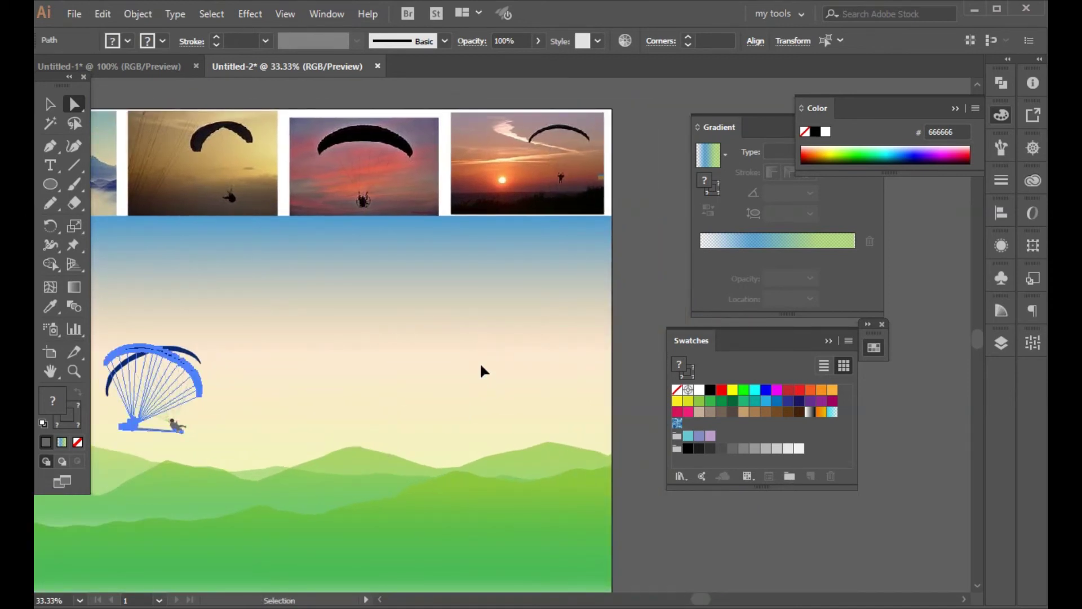
Create a copy of the complete paraglider reflected about the vertical axis and move it to the right part of the sky
right_click(195, 366)
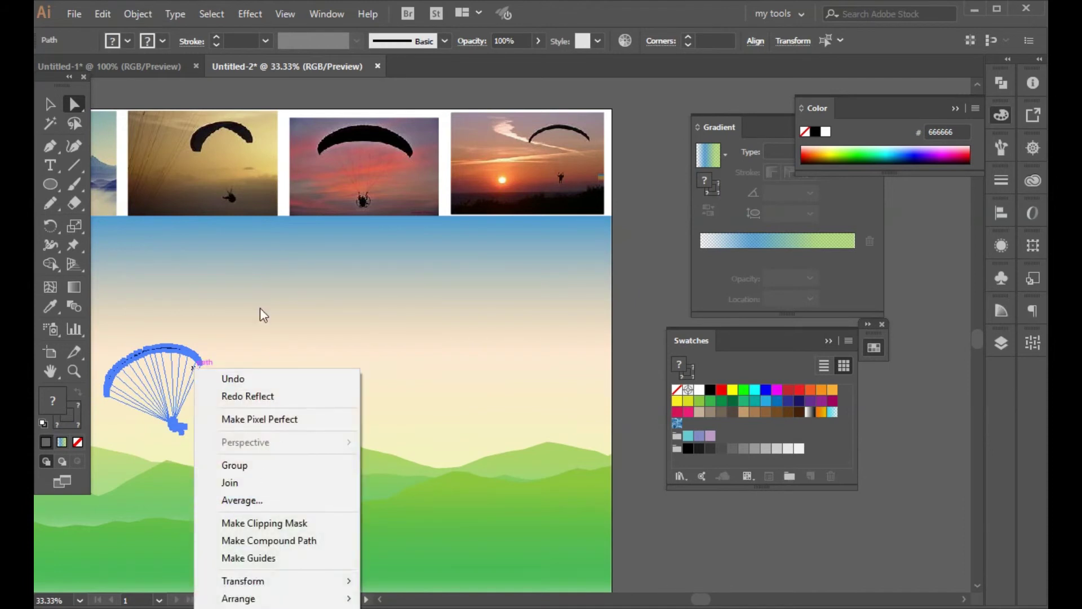
right_click(241, 201)
mouse_move(325, 423)
left_click(459, 471)
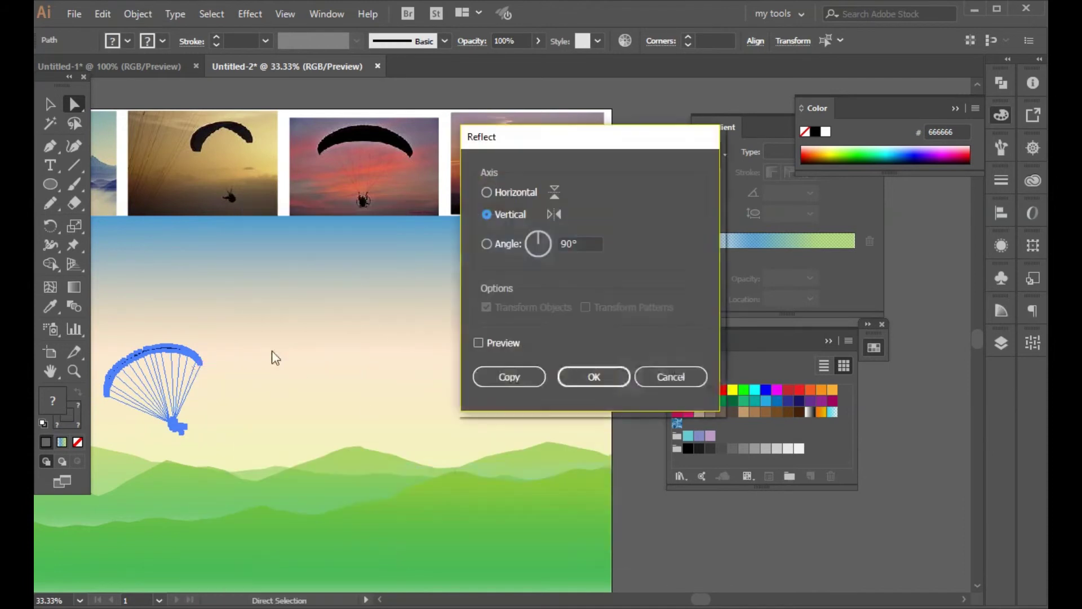
left_click(586, 374)
left_click_drag(189, 376, 504, 337)
Scale the mirrored paraglider down proportionally so it is smaller than the original, and deselect it
left_click(74, 225)
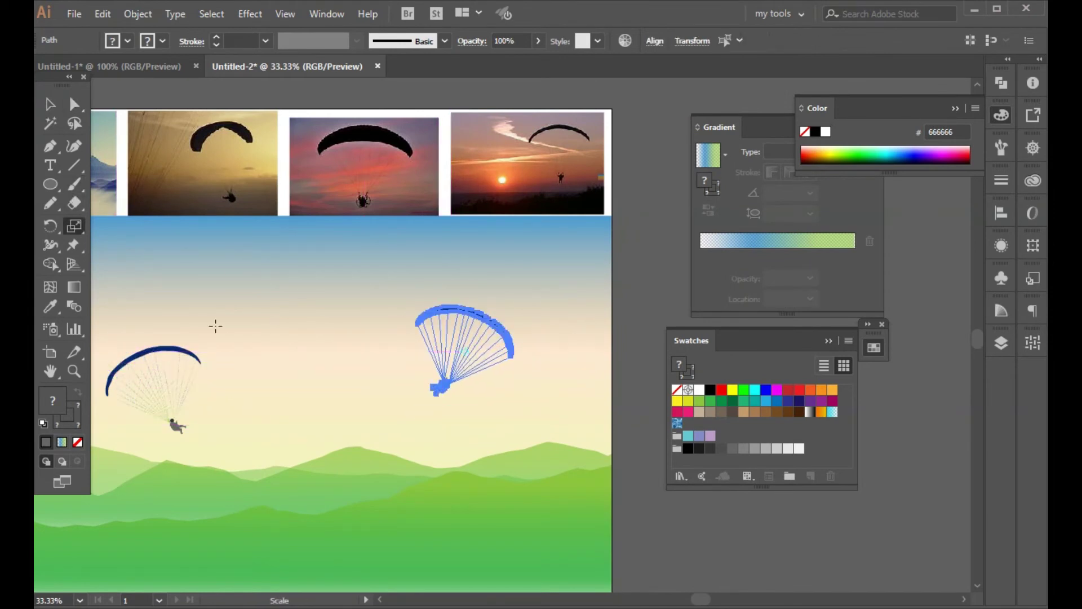
left_click_drag(563, 377, 531, 355)
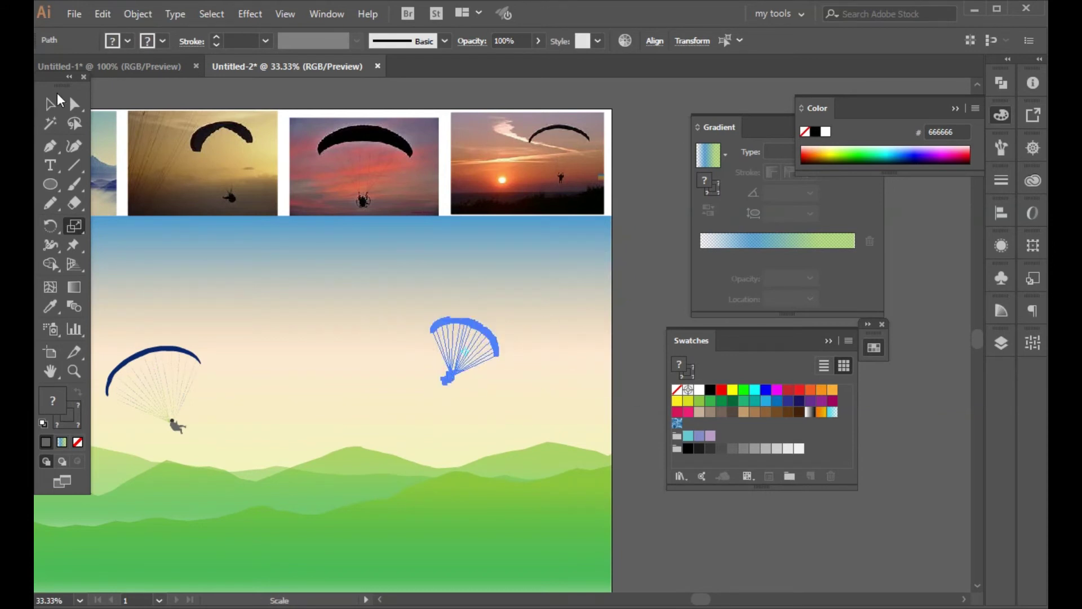
key("v")
left_click(228, 250)
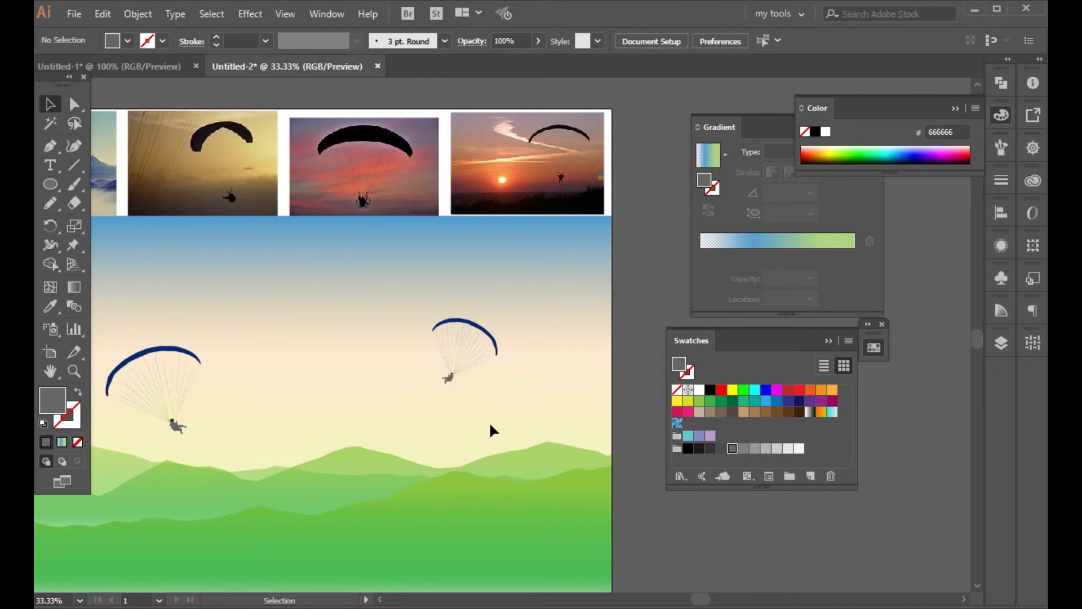
Unlock the front green mountain's path in Layer 1 and select it
key("ctrl+minus")
scroll(431, 482, "up", 1)
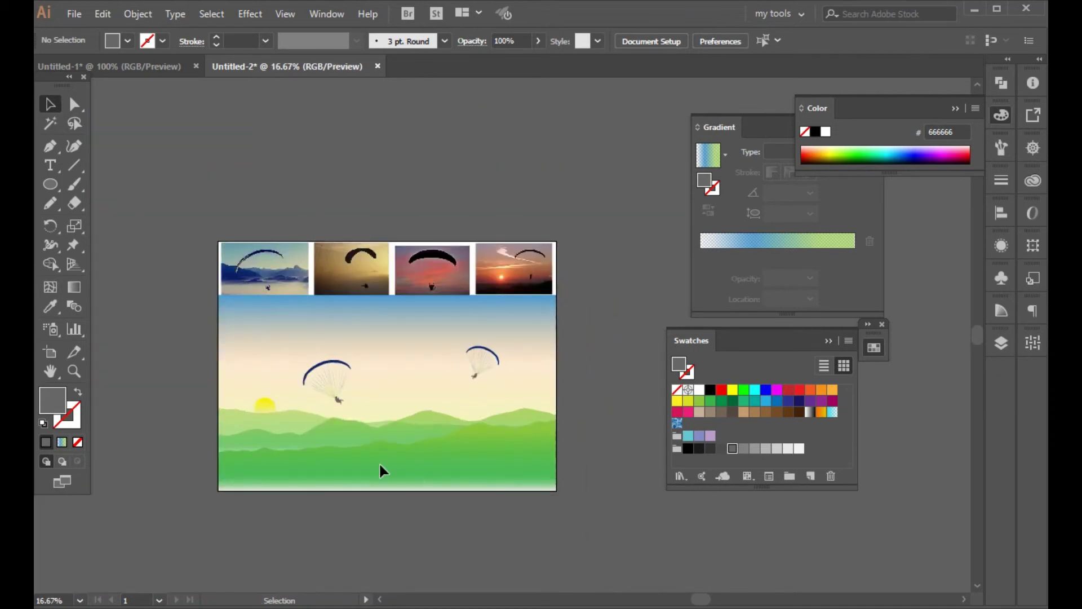
left_click(1001, 342)
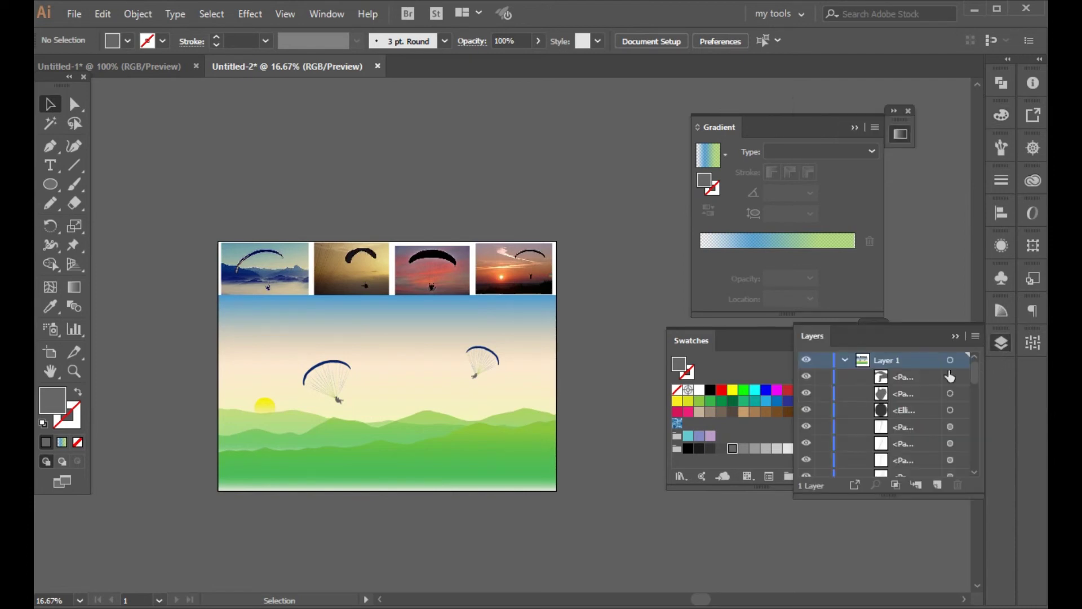
scroll(874, 420, "down", 5)
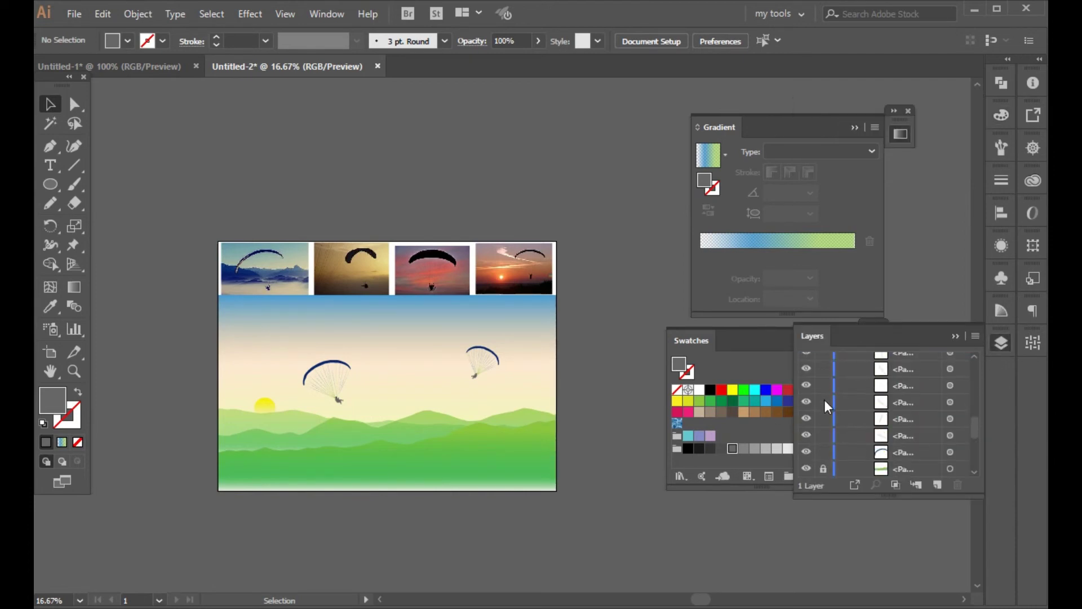
scroll(821, 450, "up", 5)
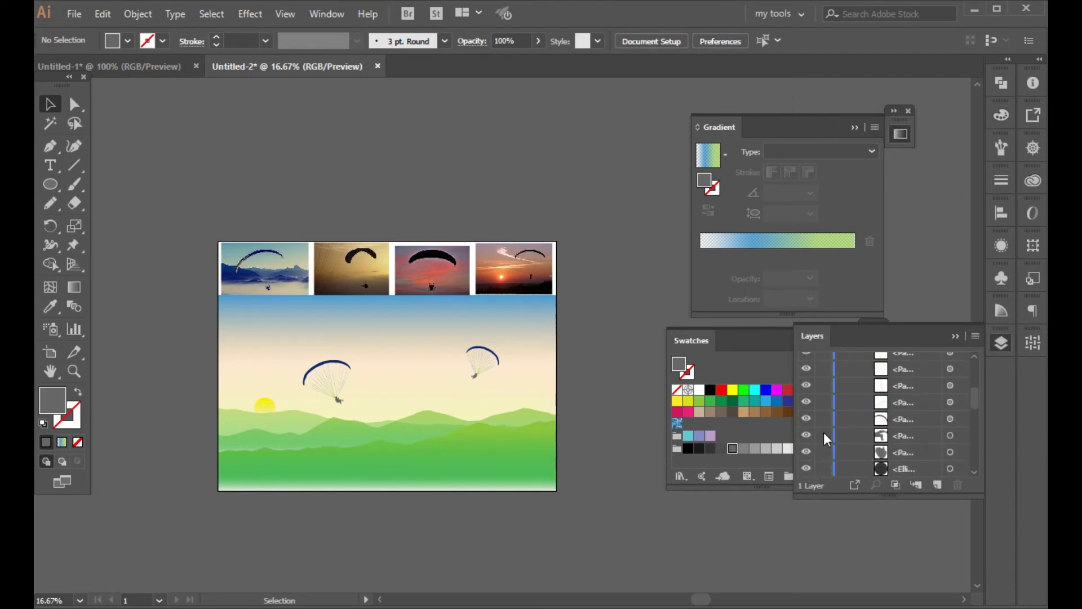
left_click(955, 336)
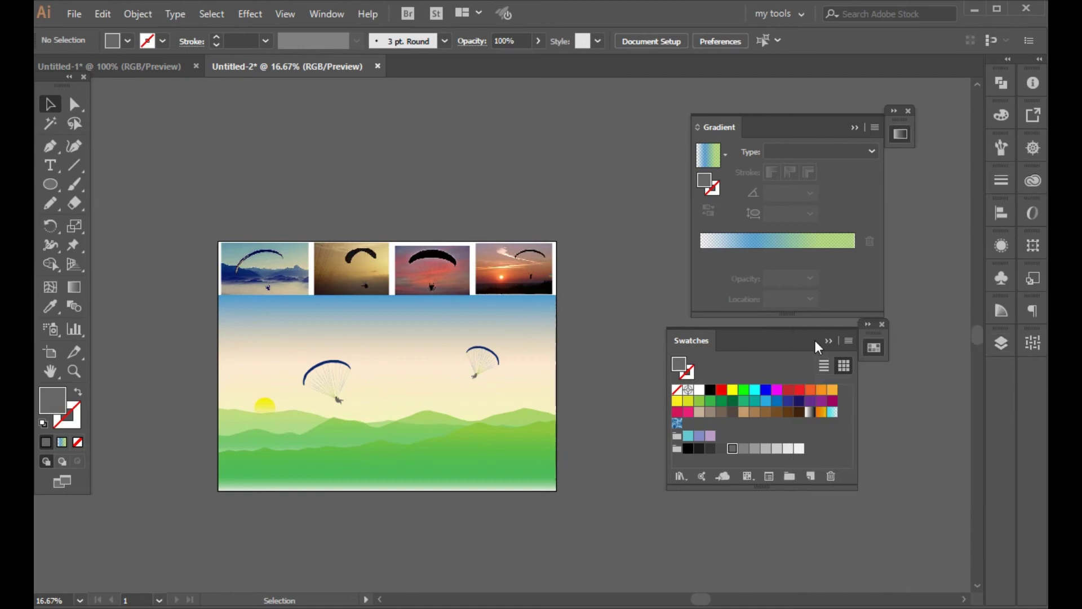
left_click(462, 449)
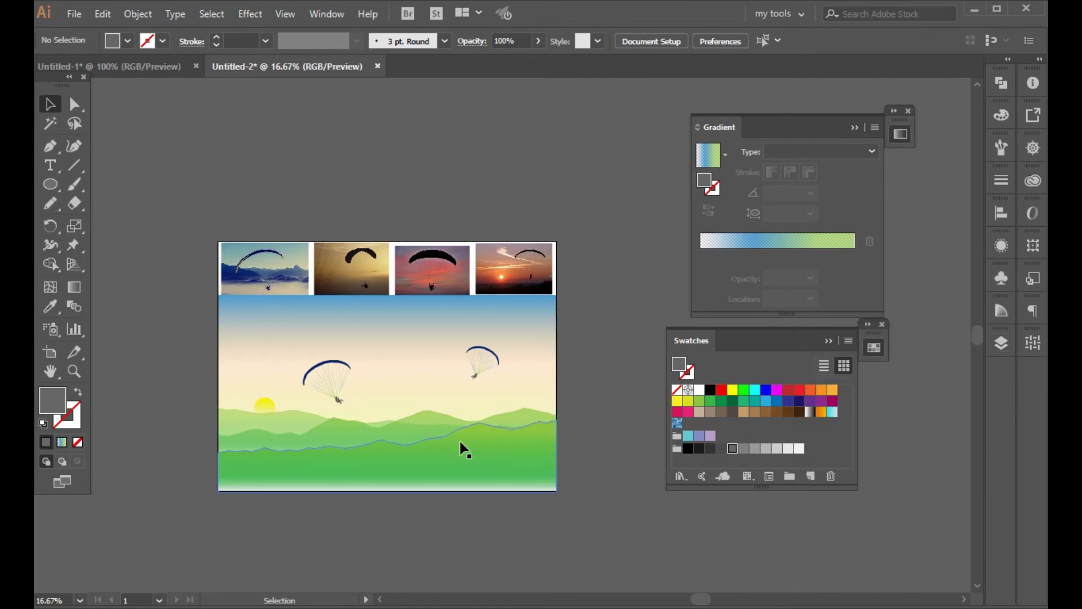
Add a dark green stop with 90% opacity at about 35% to the front mountain's linear gradient
left_click_drag(735, 410, 754, 256)
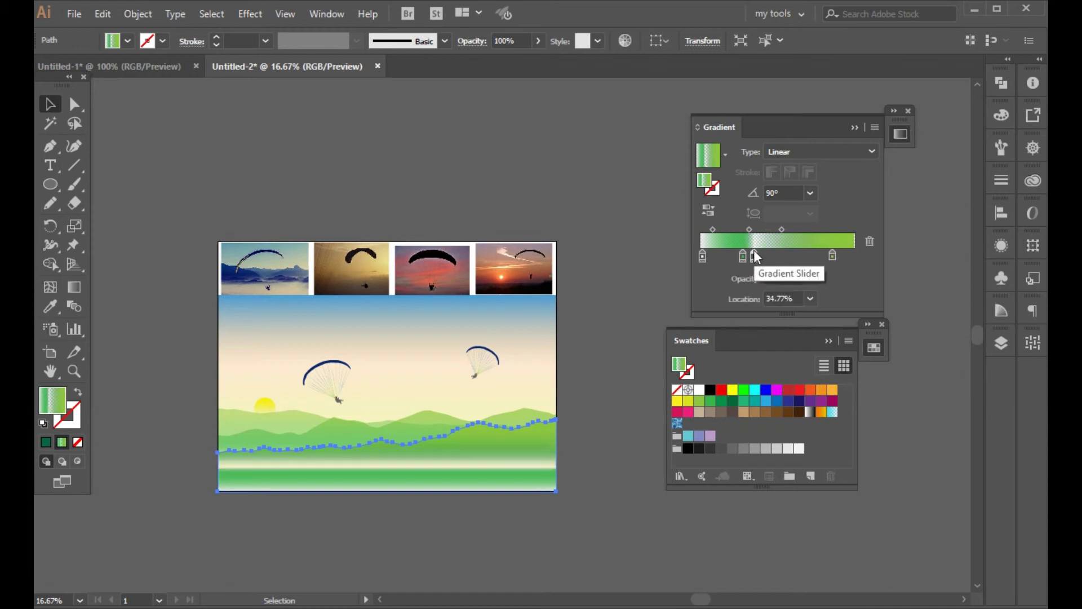
left_click_drag(731, 410, 755, 262)
left_click(811, 287)
left_click(843, 450)
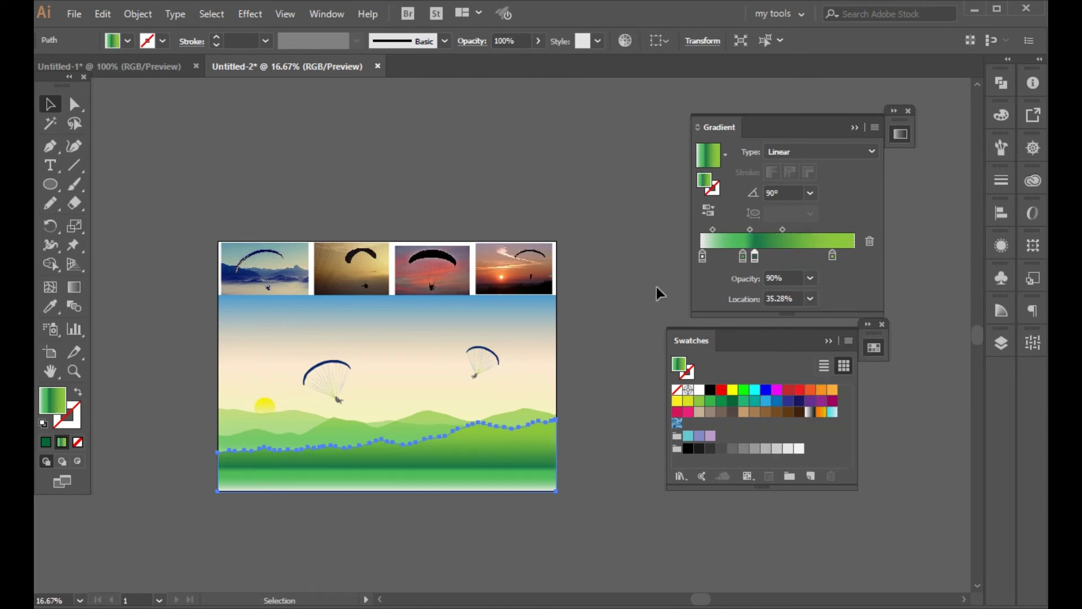
Remove the mid-green and white stops from the front mountain's gradient and set the dark green stop's location to about 9.9%
left_click_drag(745, 256, 597, 384)
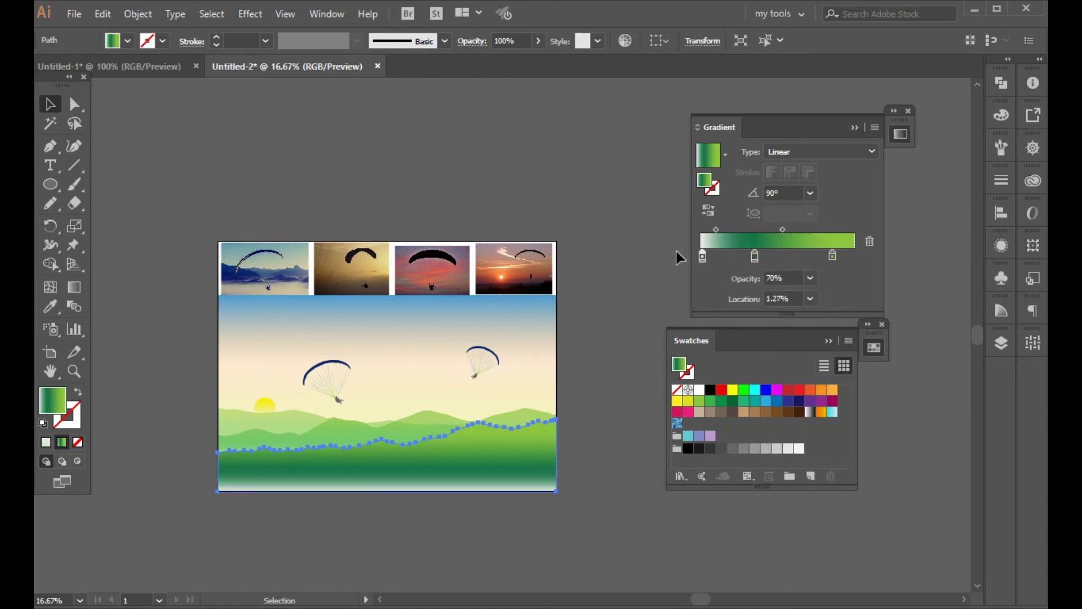
left_click_drag(782, 230, 797, 231)
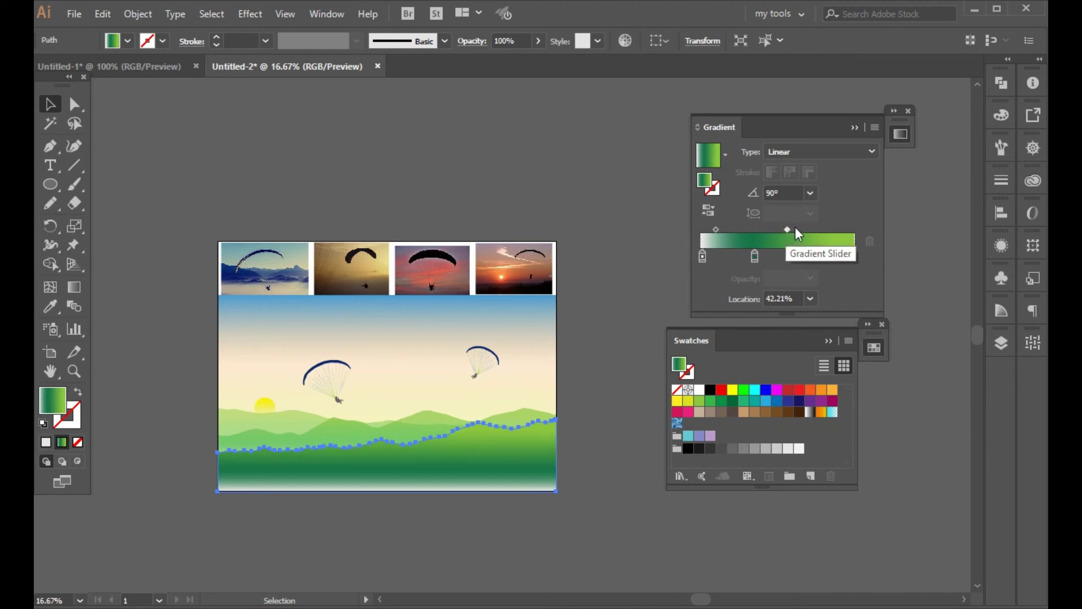
mouse_move(787, 229)
left_mouse_down()
mouse_move(797, 232)
mouse_move(786, 229)
left_mouse_up()
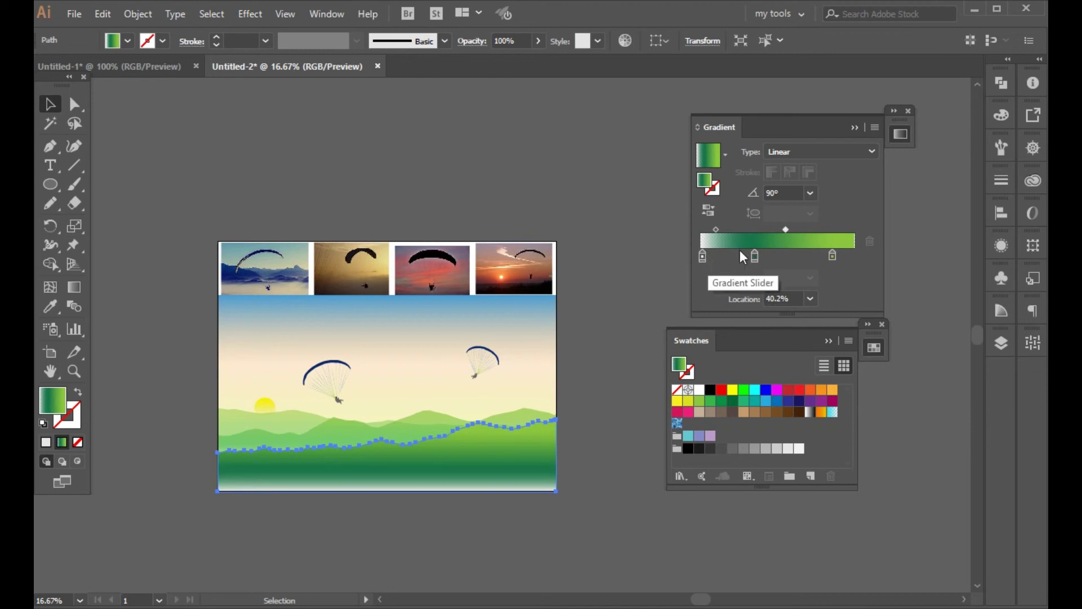
left_click_drag(715, 229, 717, 256)
left_click(624, 356)
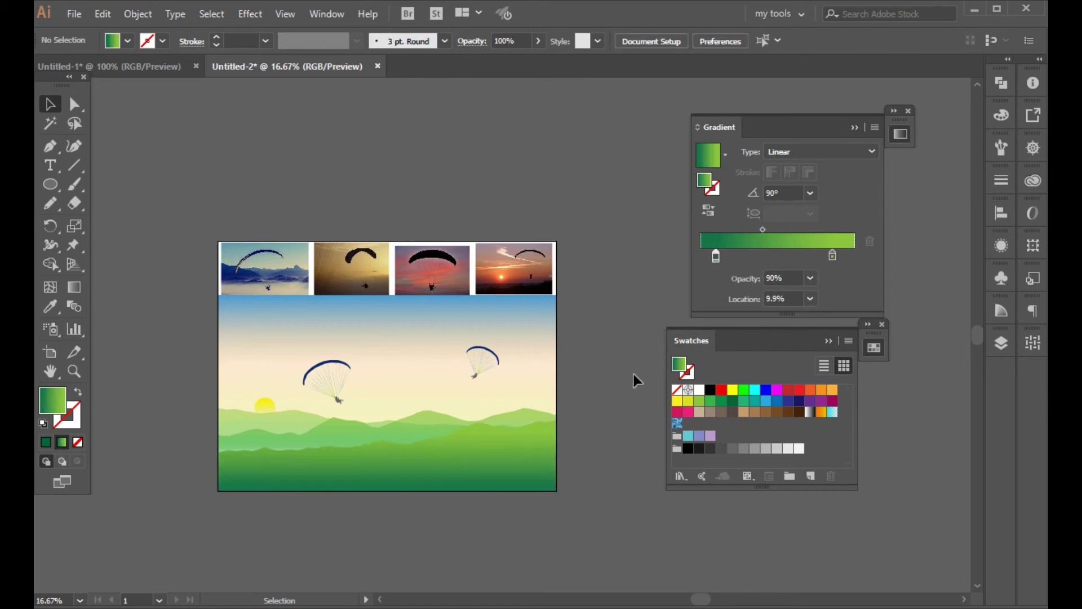
Move the light green stop of the front mountain's gradient to the 100% location and deselect the mountain
left_click_drag(834, 255, 852, 258)
key("ctrl+z")
left_click(834, 256)
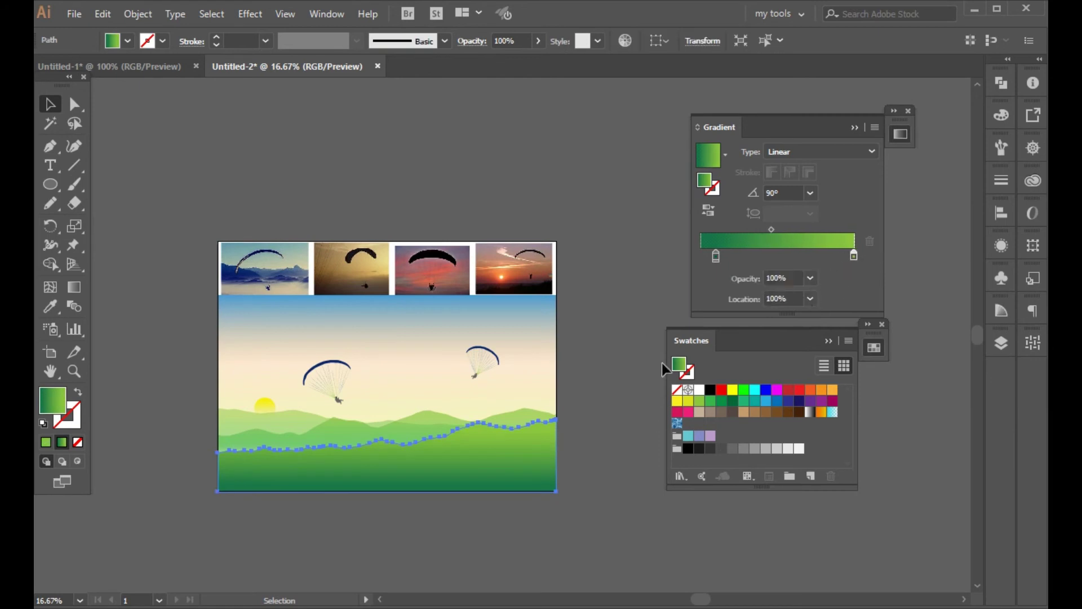
left_click(598, 401)
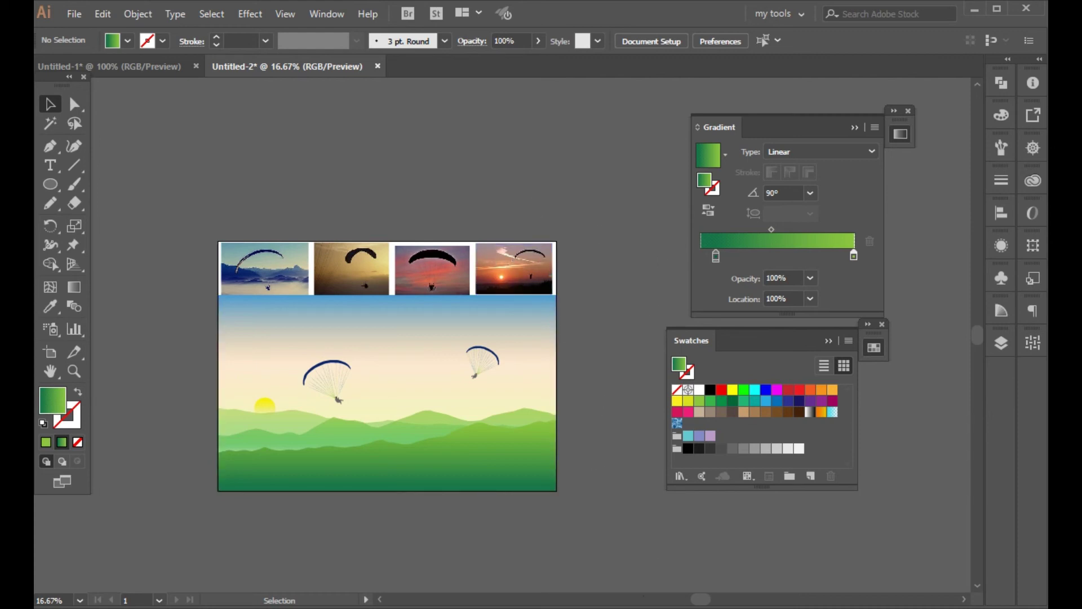
Collapse the floating Swatches and Gradient panels and dock them with the other collapsed panels
left_click(828, 340)
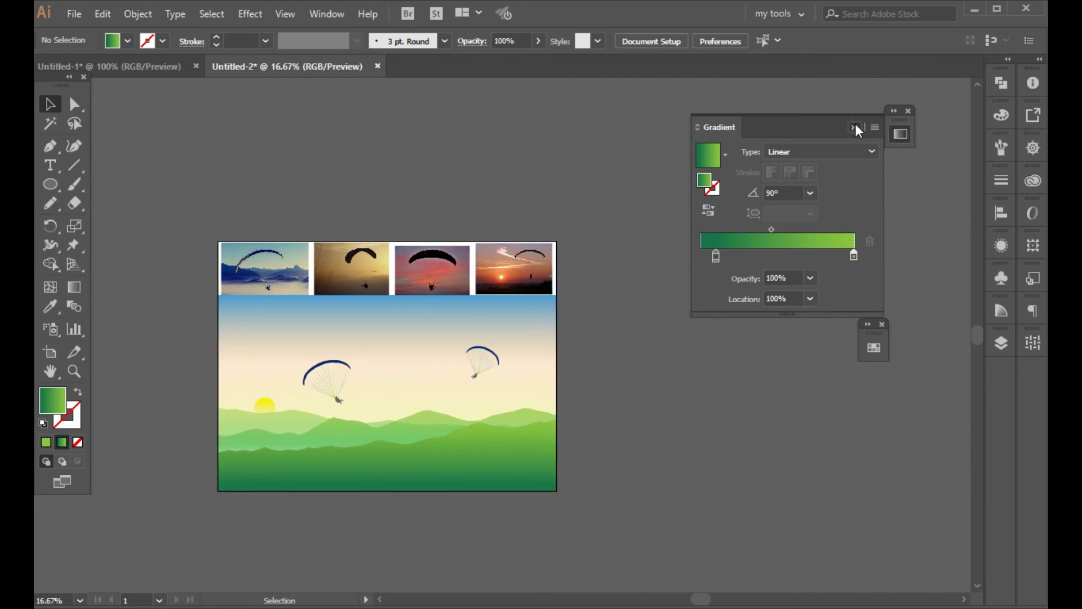
left_click(854, 127)
left_click_drag(900, 112, 1007, 386)
left_click_drag(886, 334, 1028, 396)
left_click_drag(1033, 83, 998, 381)
Group the entire landscape artwork, including the sky, sun, mountains and both paragliders
left_click(74, 371)
left_click_drag(164, 241, 608, 494)
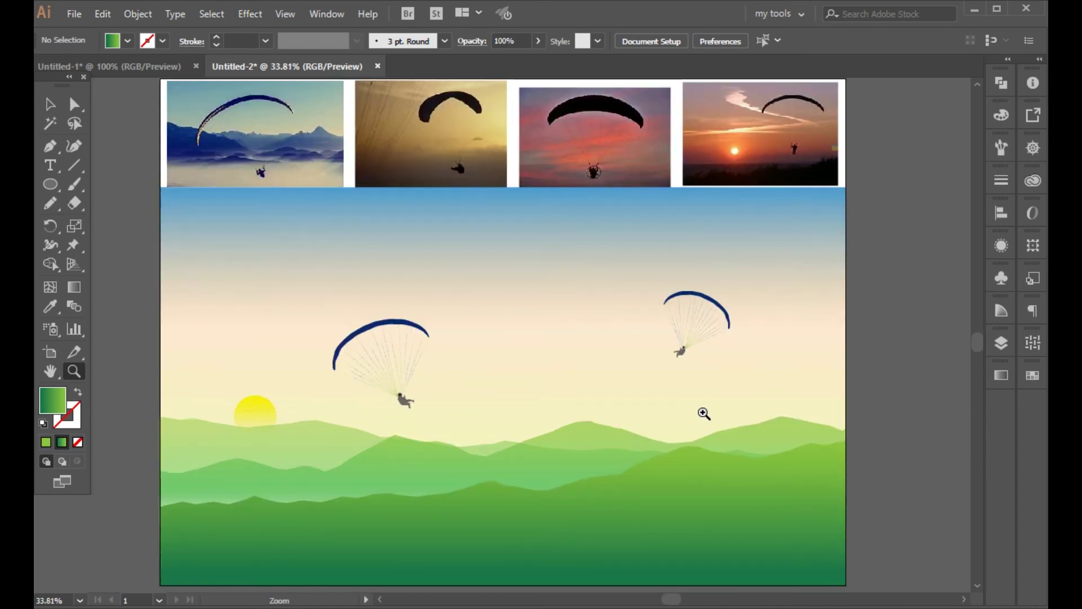
key("v")
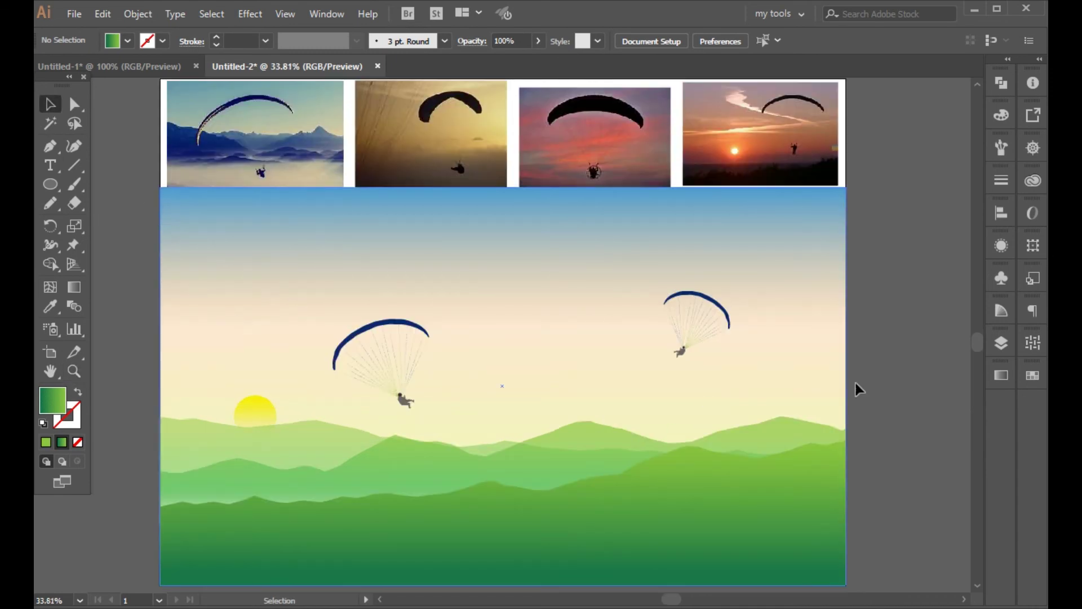
left_click_drag(920, 546, 213, 270)
right_click(369, 299)
left_click(410, 401)
left_click(929, 333)
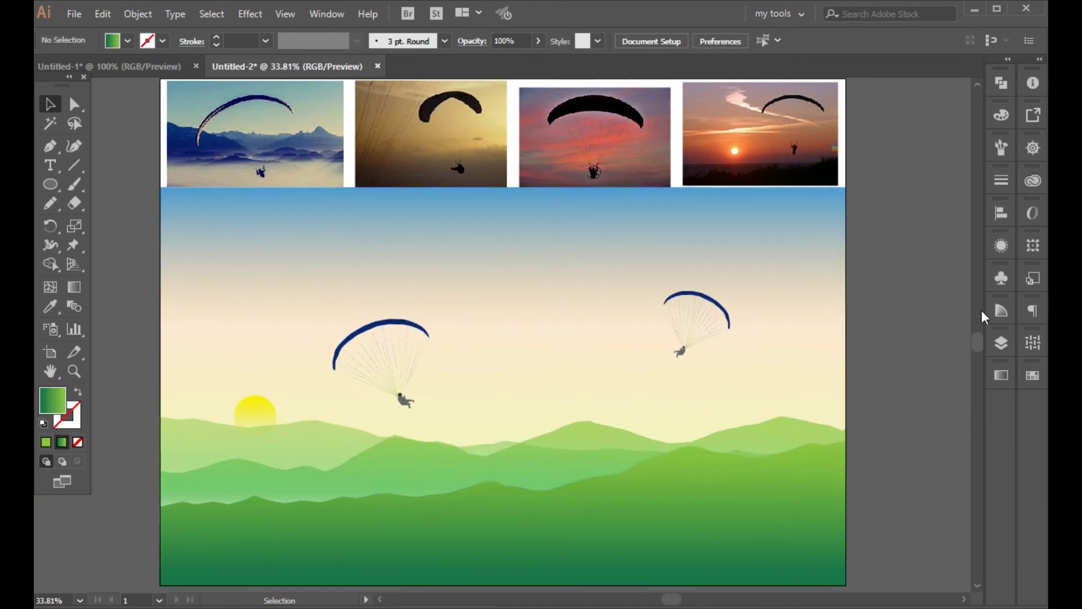
Ungroup the landscape artwork into its separate objects
left_click(1001, 343)
left_click(620, 394)
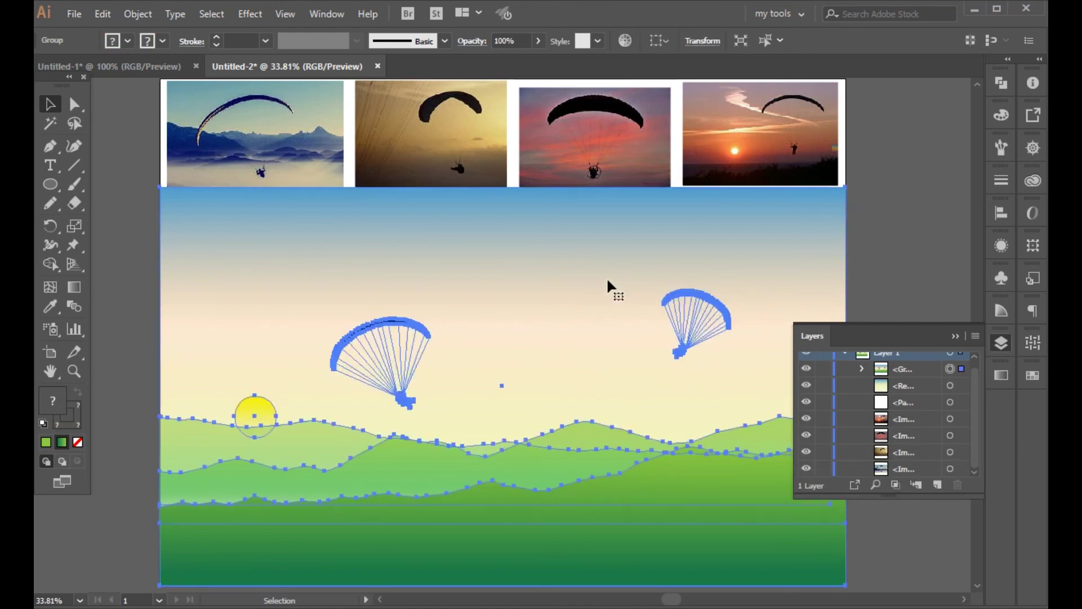
right_click(628, 277)
left_click(691, 408)
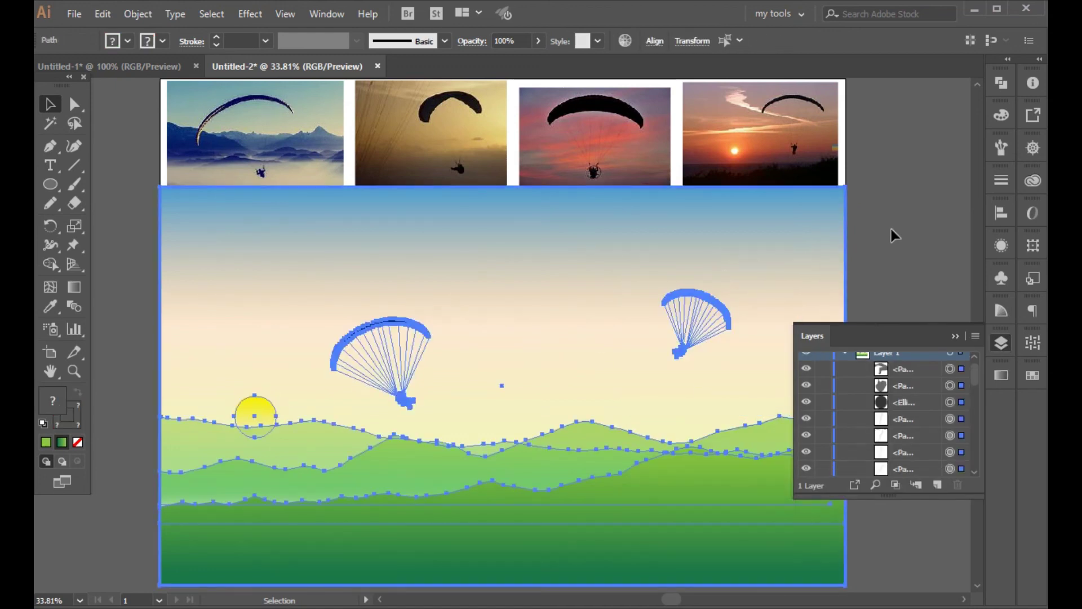
Select the gradient sky rectangle, find its entry in the layer list and lock it
left_click(713, 248)
left_click(783, 272)
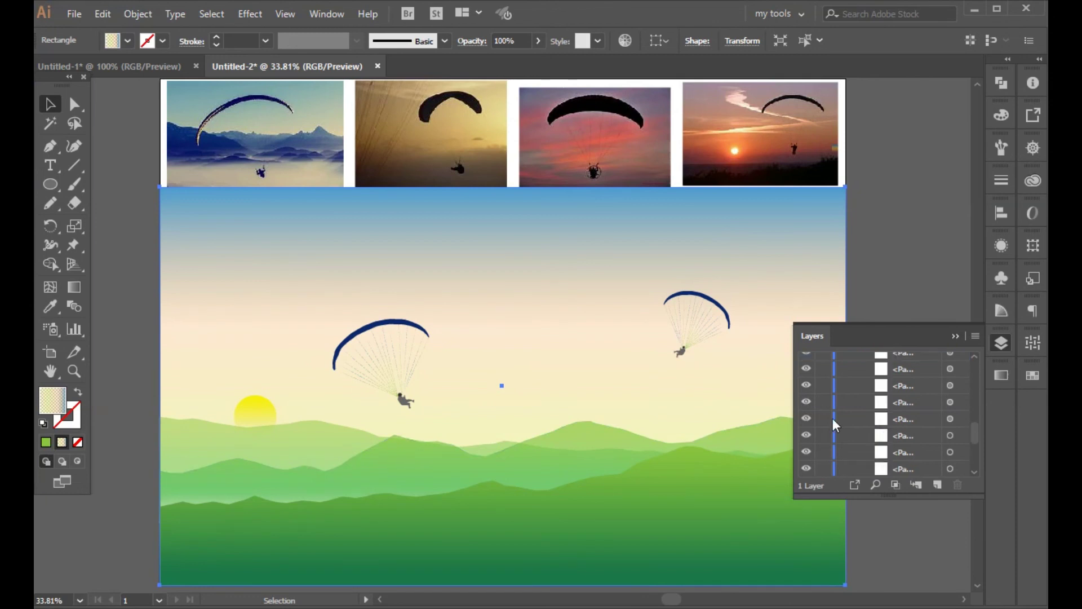
scroll(835, 425, "up", 1)
scroll(864, 400, "down", 5)
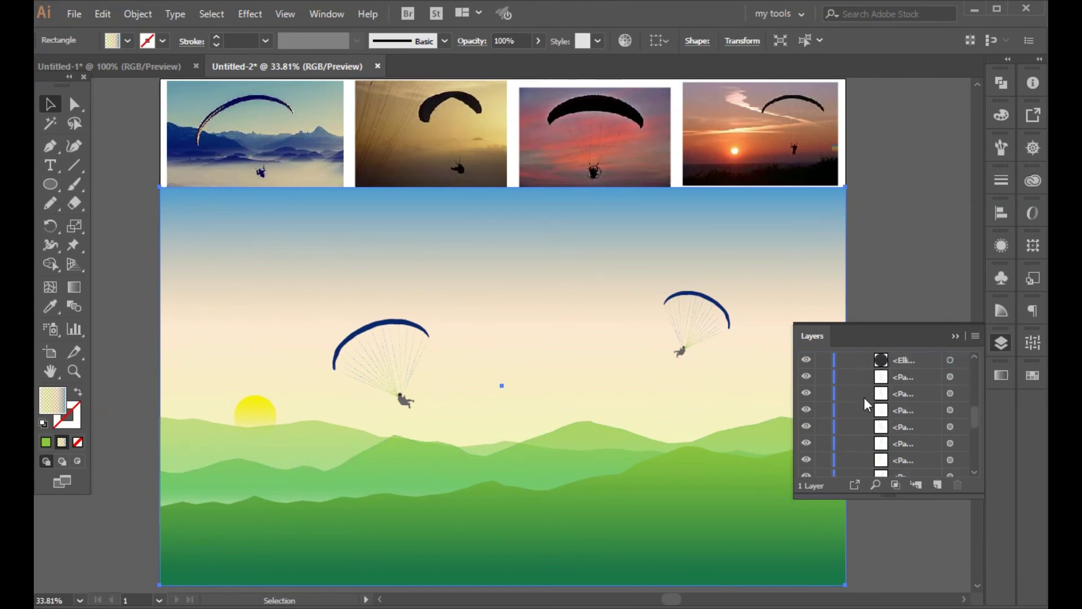
left_click(821, 354)
Select all parts of the paraglider nearer the sun, including its pilot, and scale it down proportionally
left_click_drag(292, 310, 494, 391)
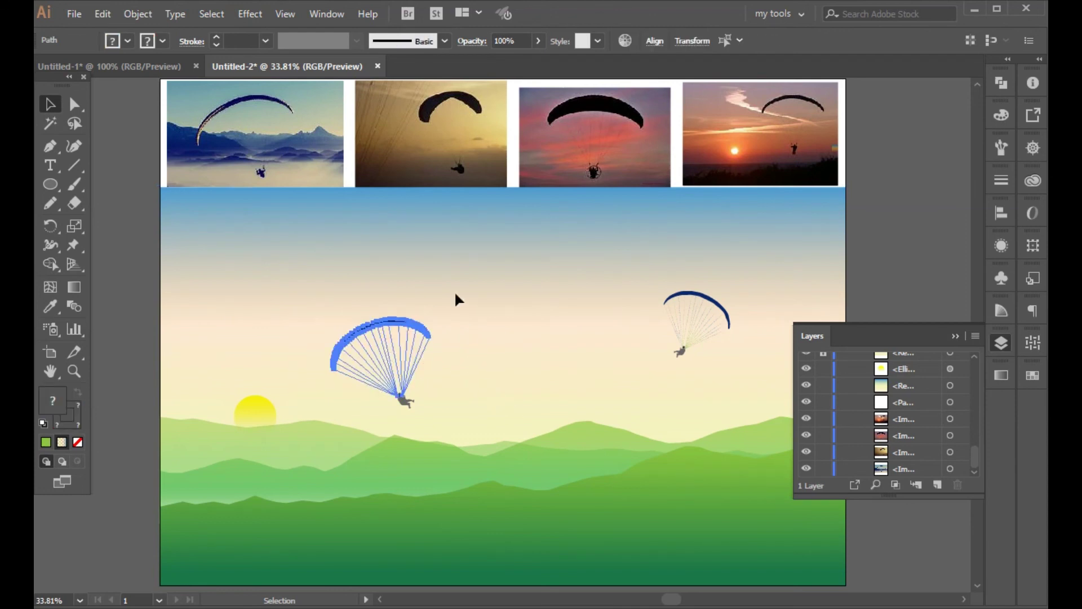
left_click_drag(323, 273, 500, 428)
left_click_drag(313, 296, 457, 414)
left_click(74, 226)
mouse_move(316, 331)
left_mouse_down()
mouse_move(281, 311)
mouse_move(333, 333)
left_mouse_up()
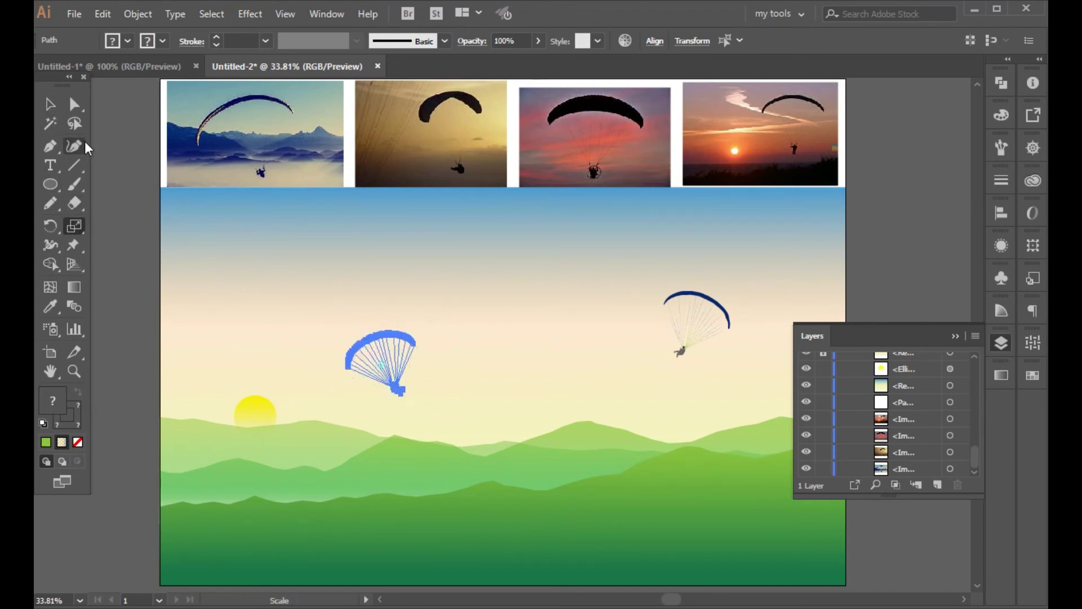
key("v")
Select the mirrored paraglider farther from the sun, scale it up so it becomes the larger one, and deselect it
left_click(665, 292)
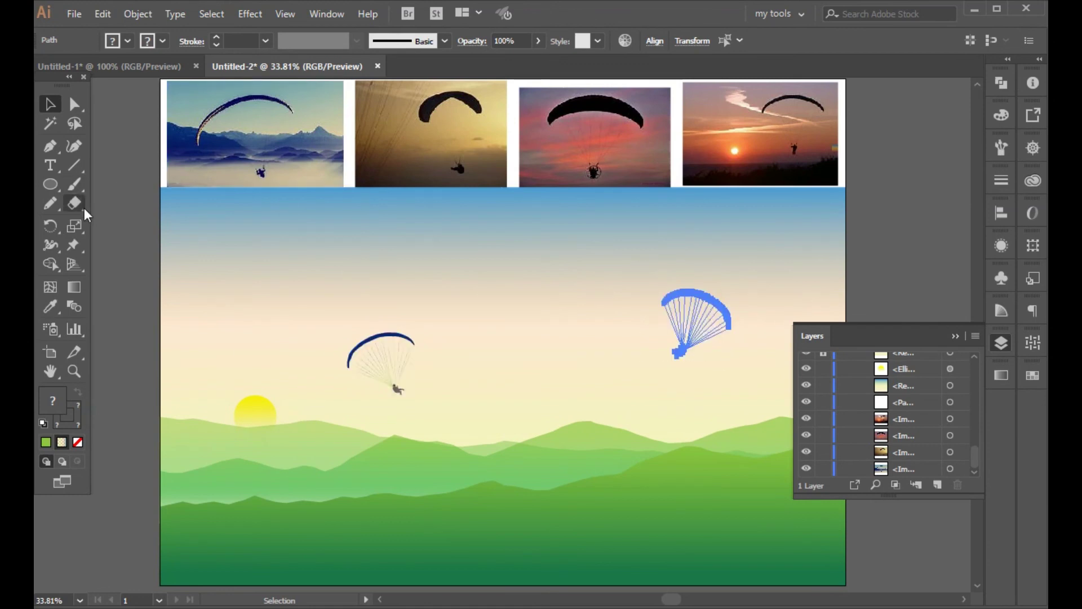
left_click(74, 226)
left_click_drag(599, 338, 624, 379)
left_click(52, 102)
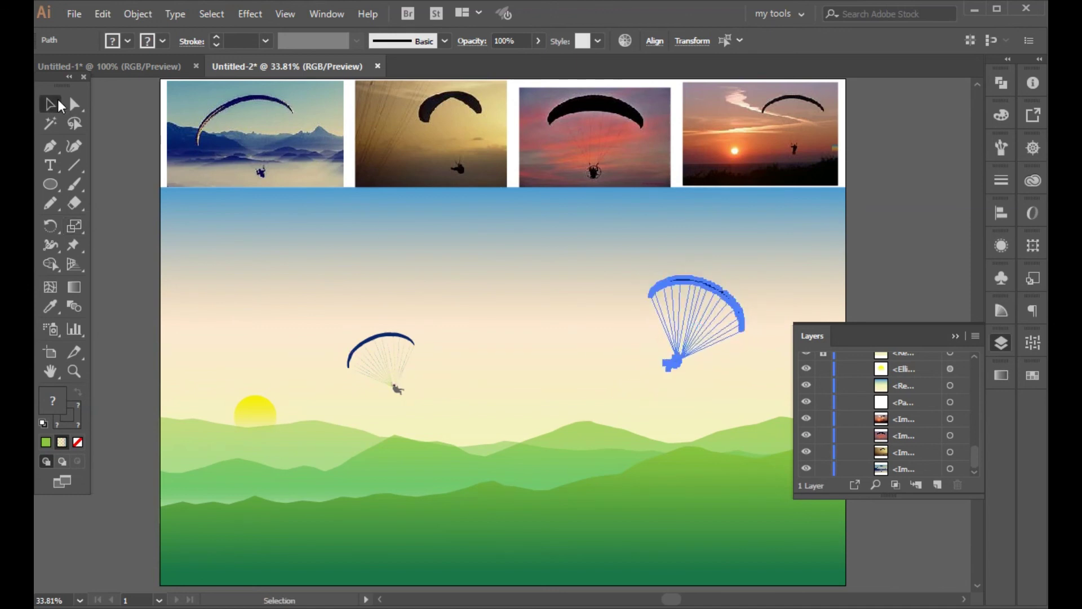
left_click(241, 229)
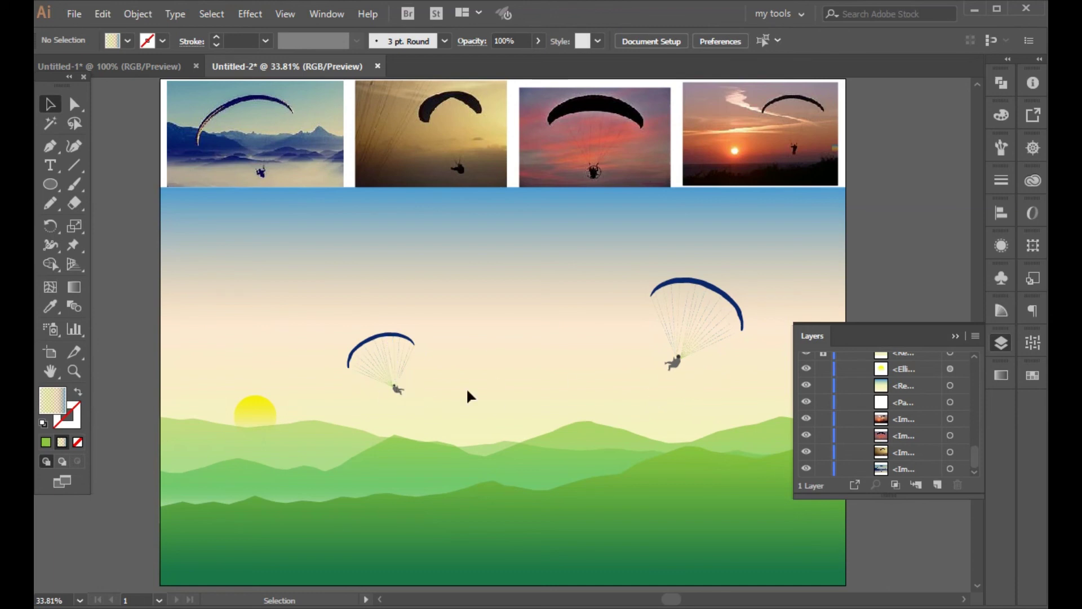
Rotate the smaller paraglider near the sun slightly clockwise so its canopy sits more level, and deselect it
left_click_drag(438, 412, 301, 308)
left_click(51, 226)
left_click(50, 104)
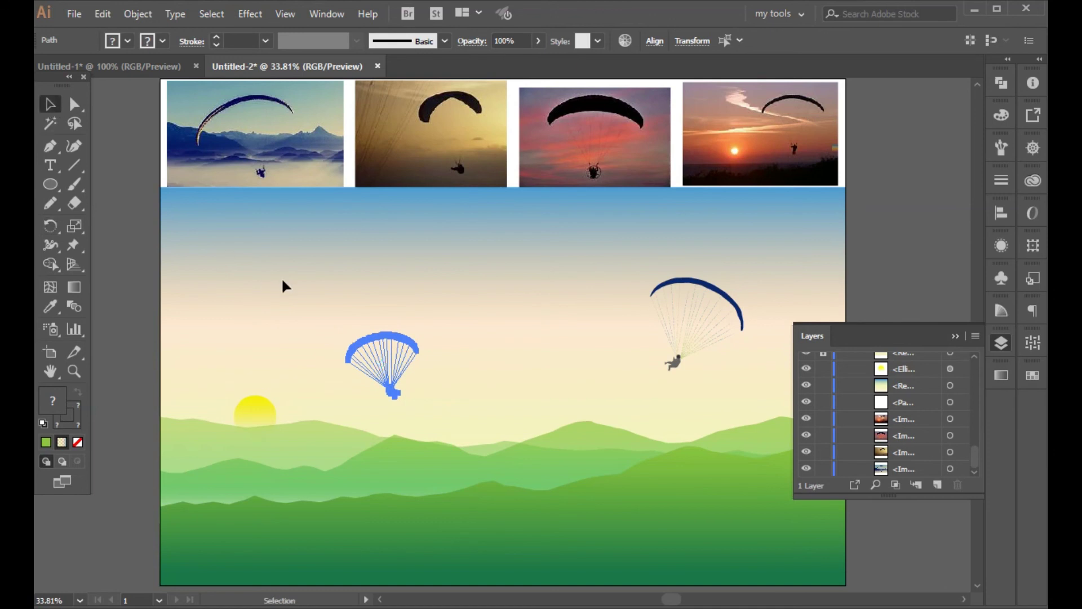
left_click(283, 281)
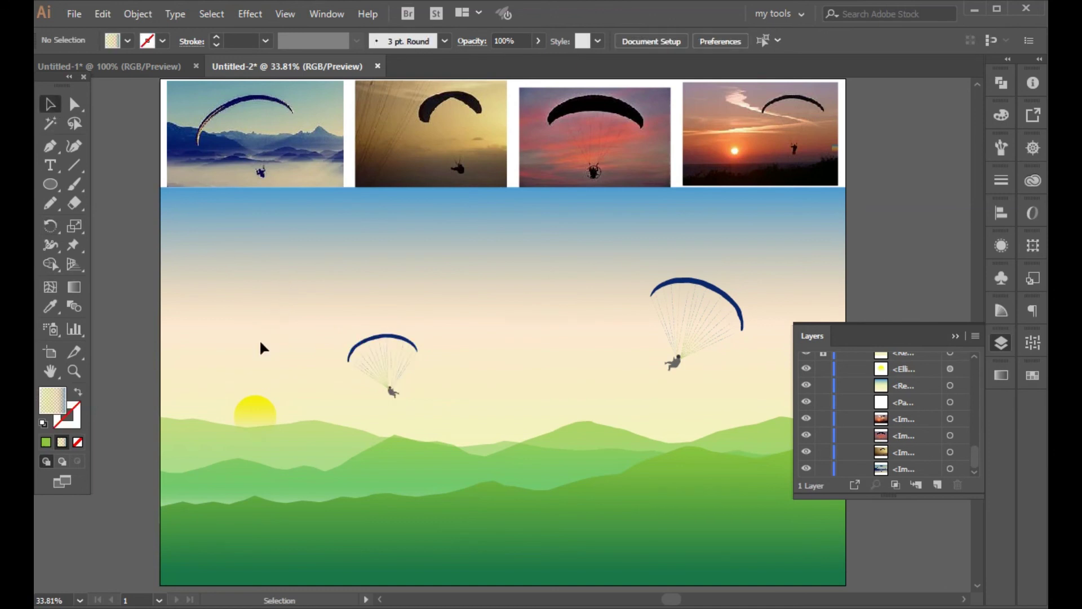
Collapse the Layers panel, group the sun, mountains and both paragliders without the locked sky, and deselect the group
left_click(955, 337)
left_click_drag(872, 594, 186, 242)
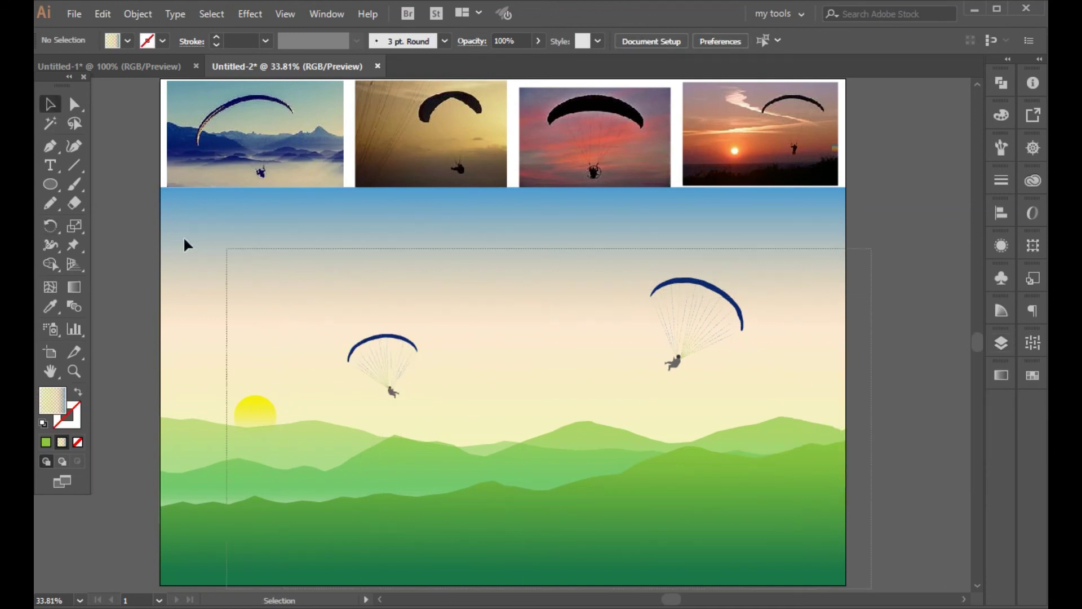
right_click(358, 269)
left_click(398, 363)
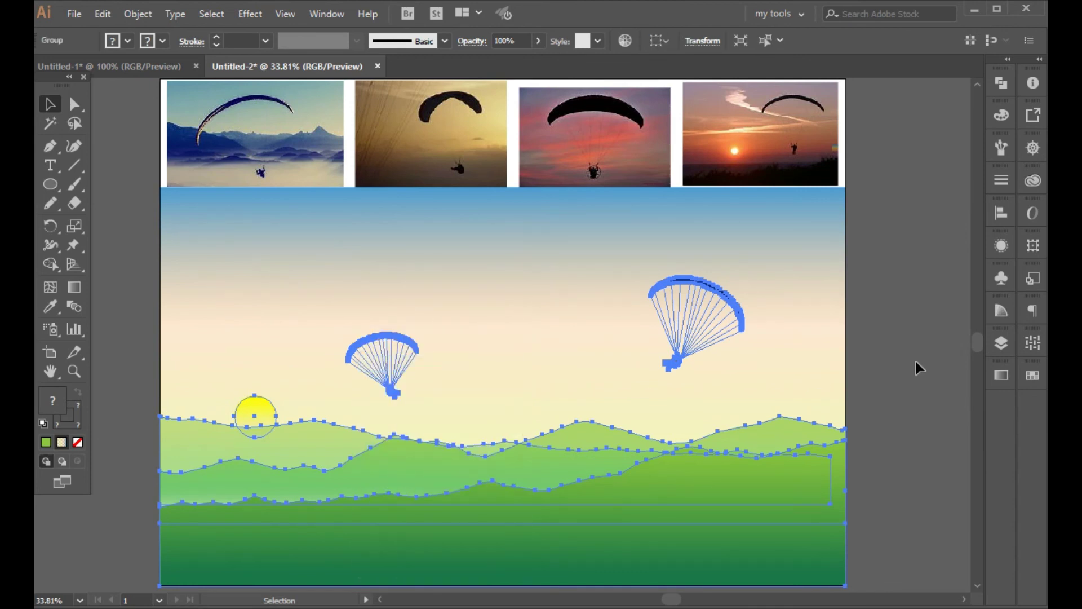
left_click(907, 373)
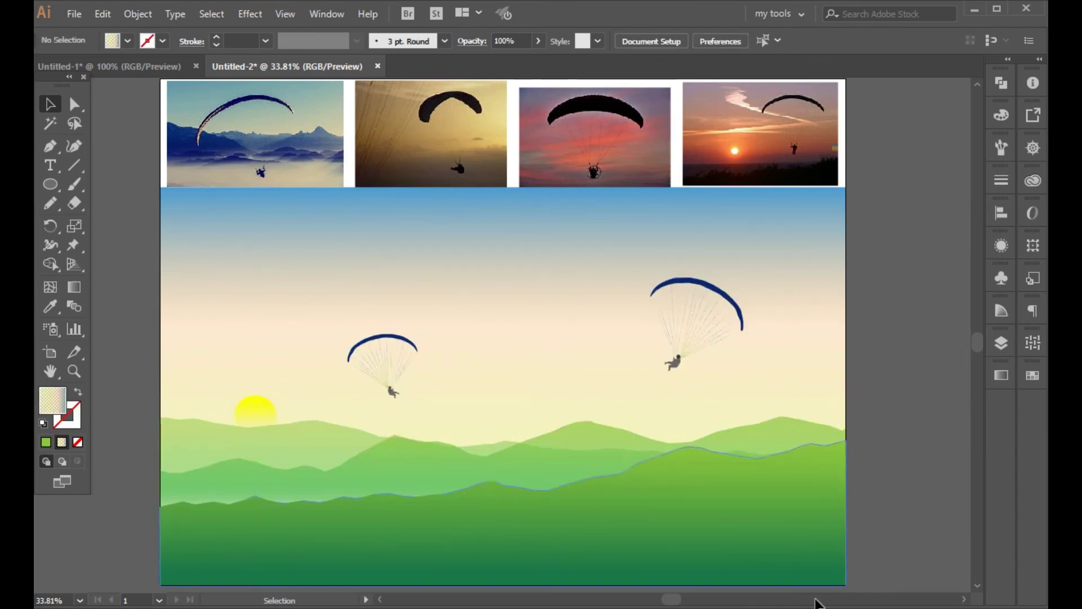